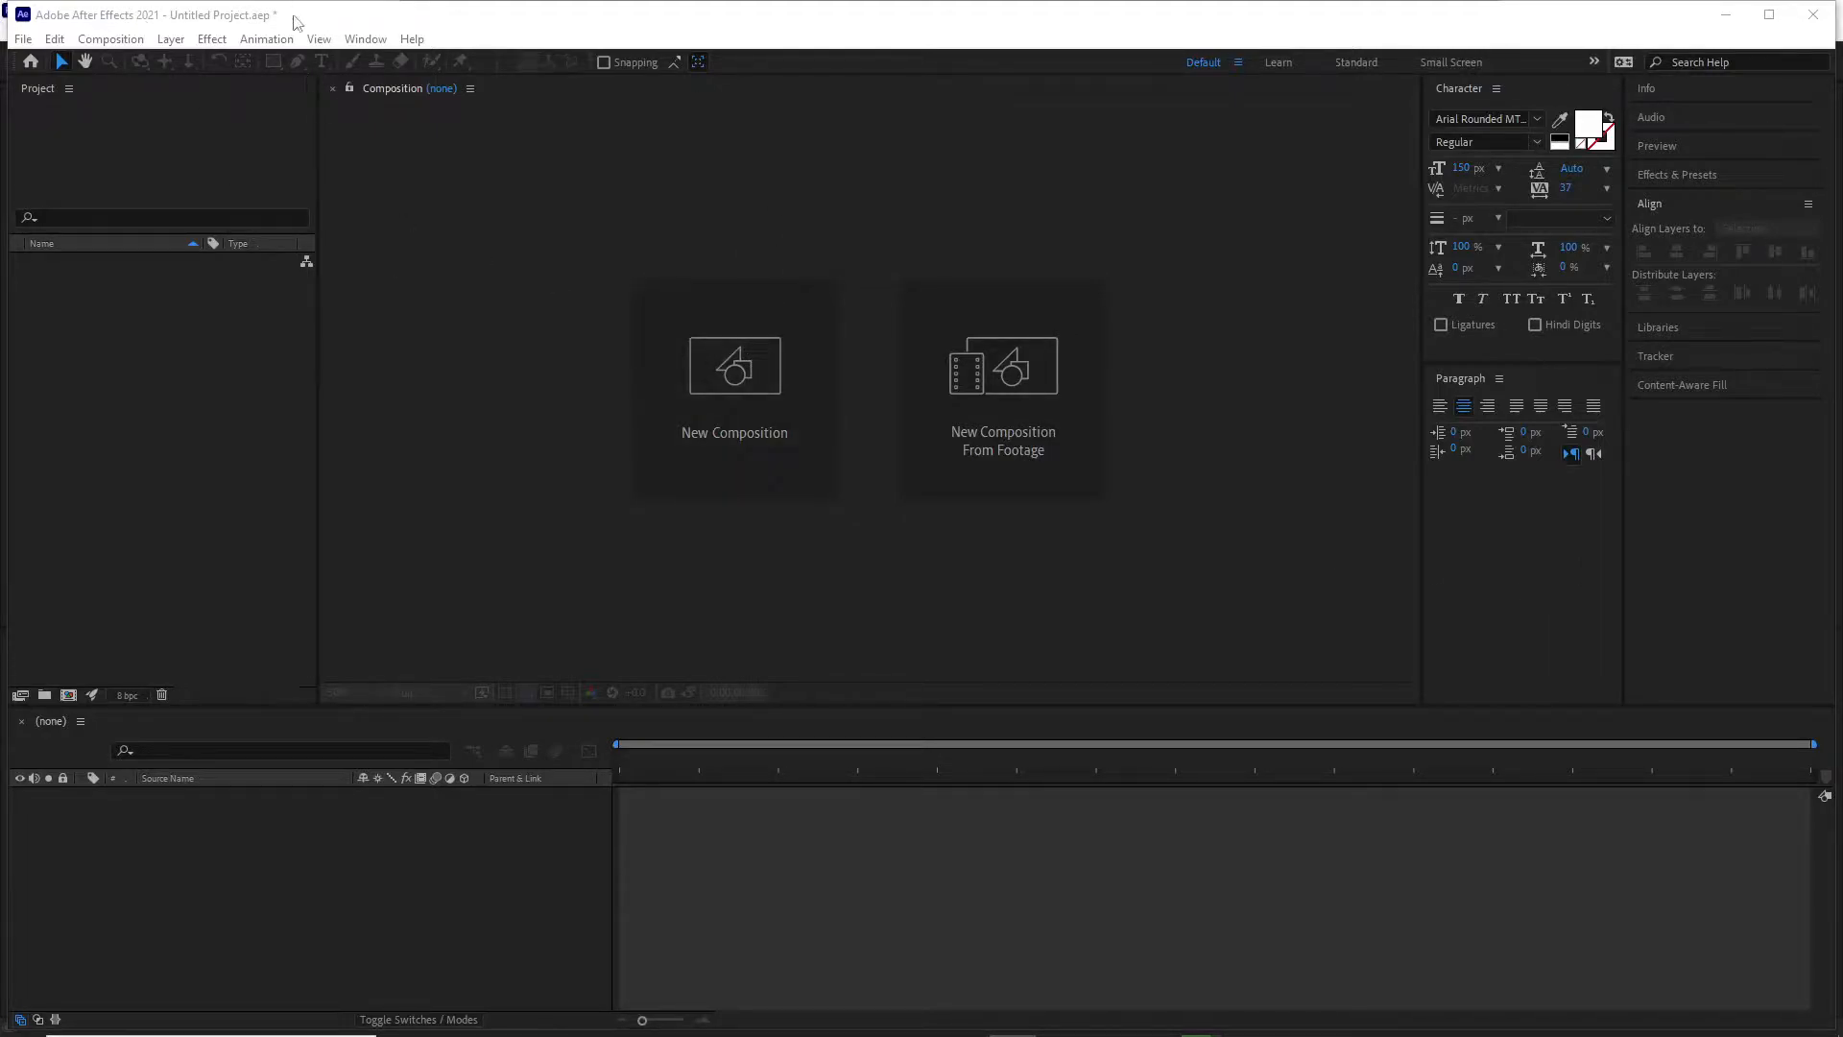
Save the project on the Desktop as "Creating bezier shapes".
left_click(23, 39)
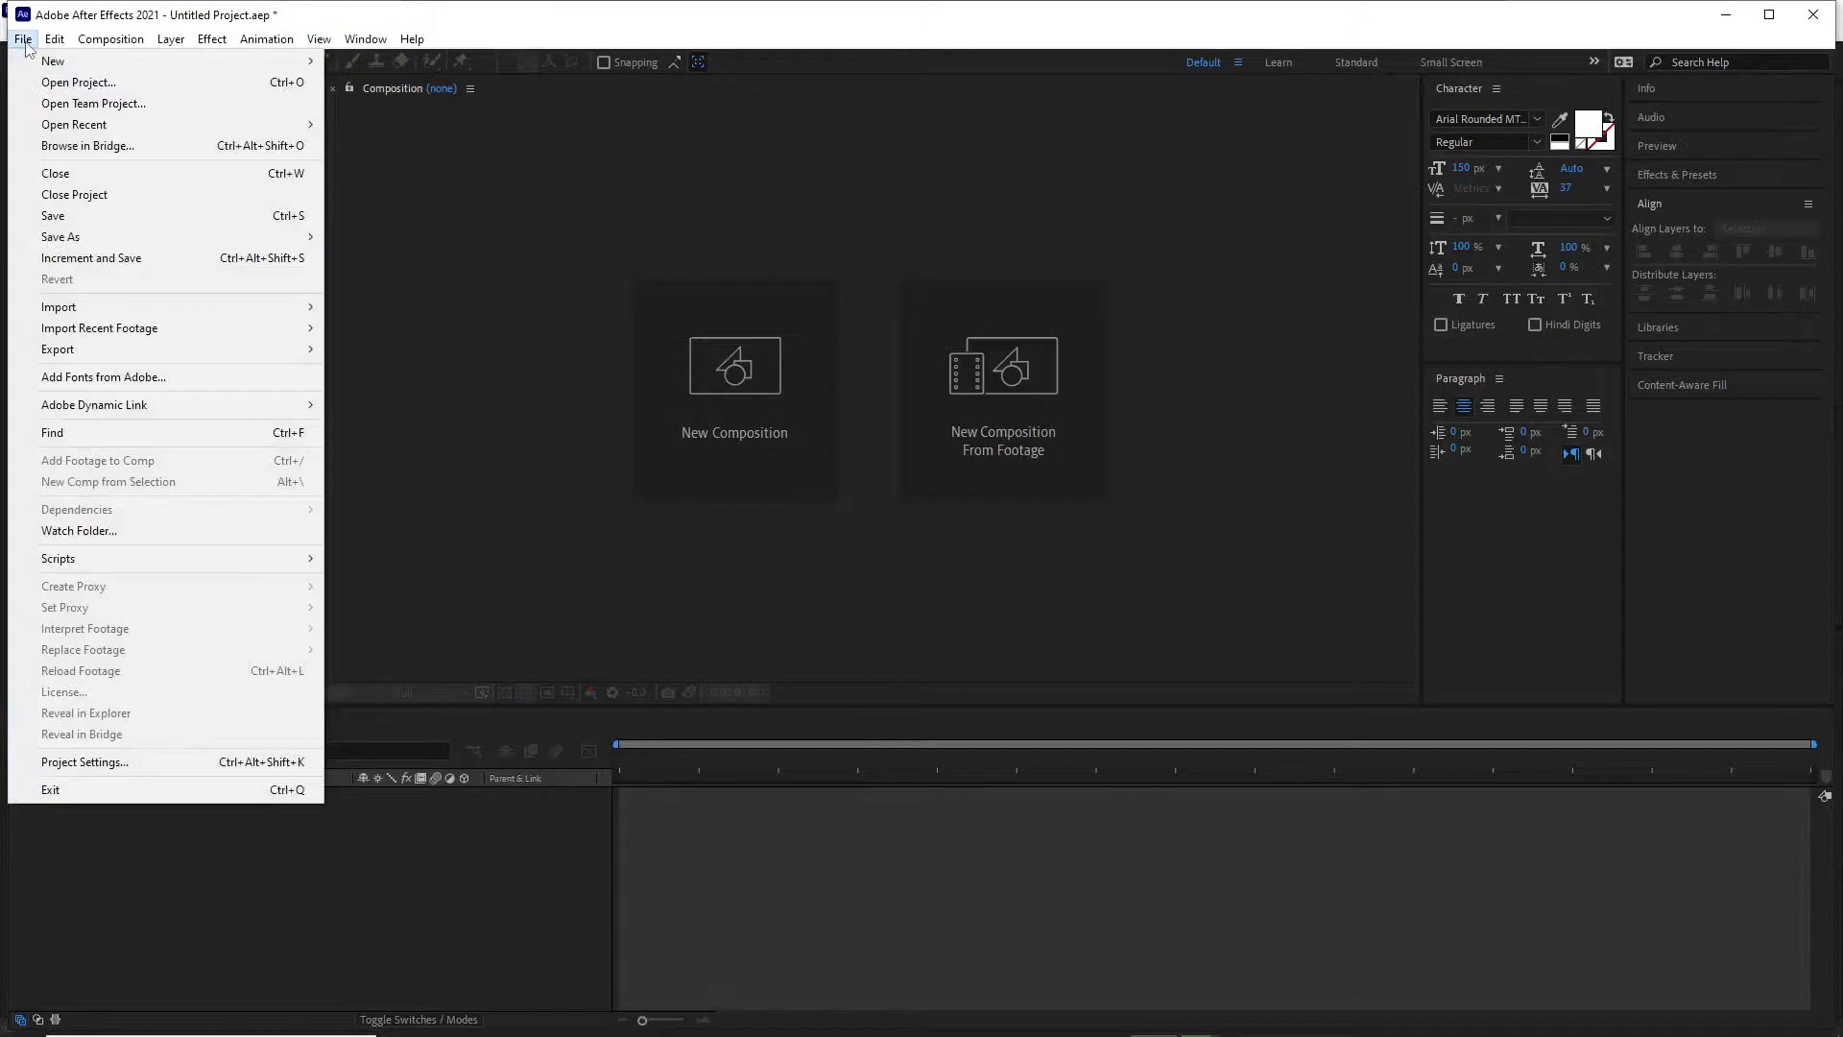
mouse_move(112, 237)
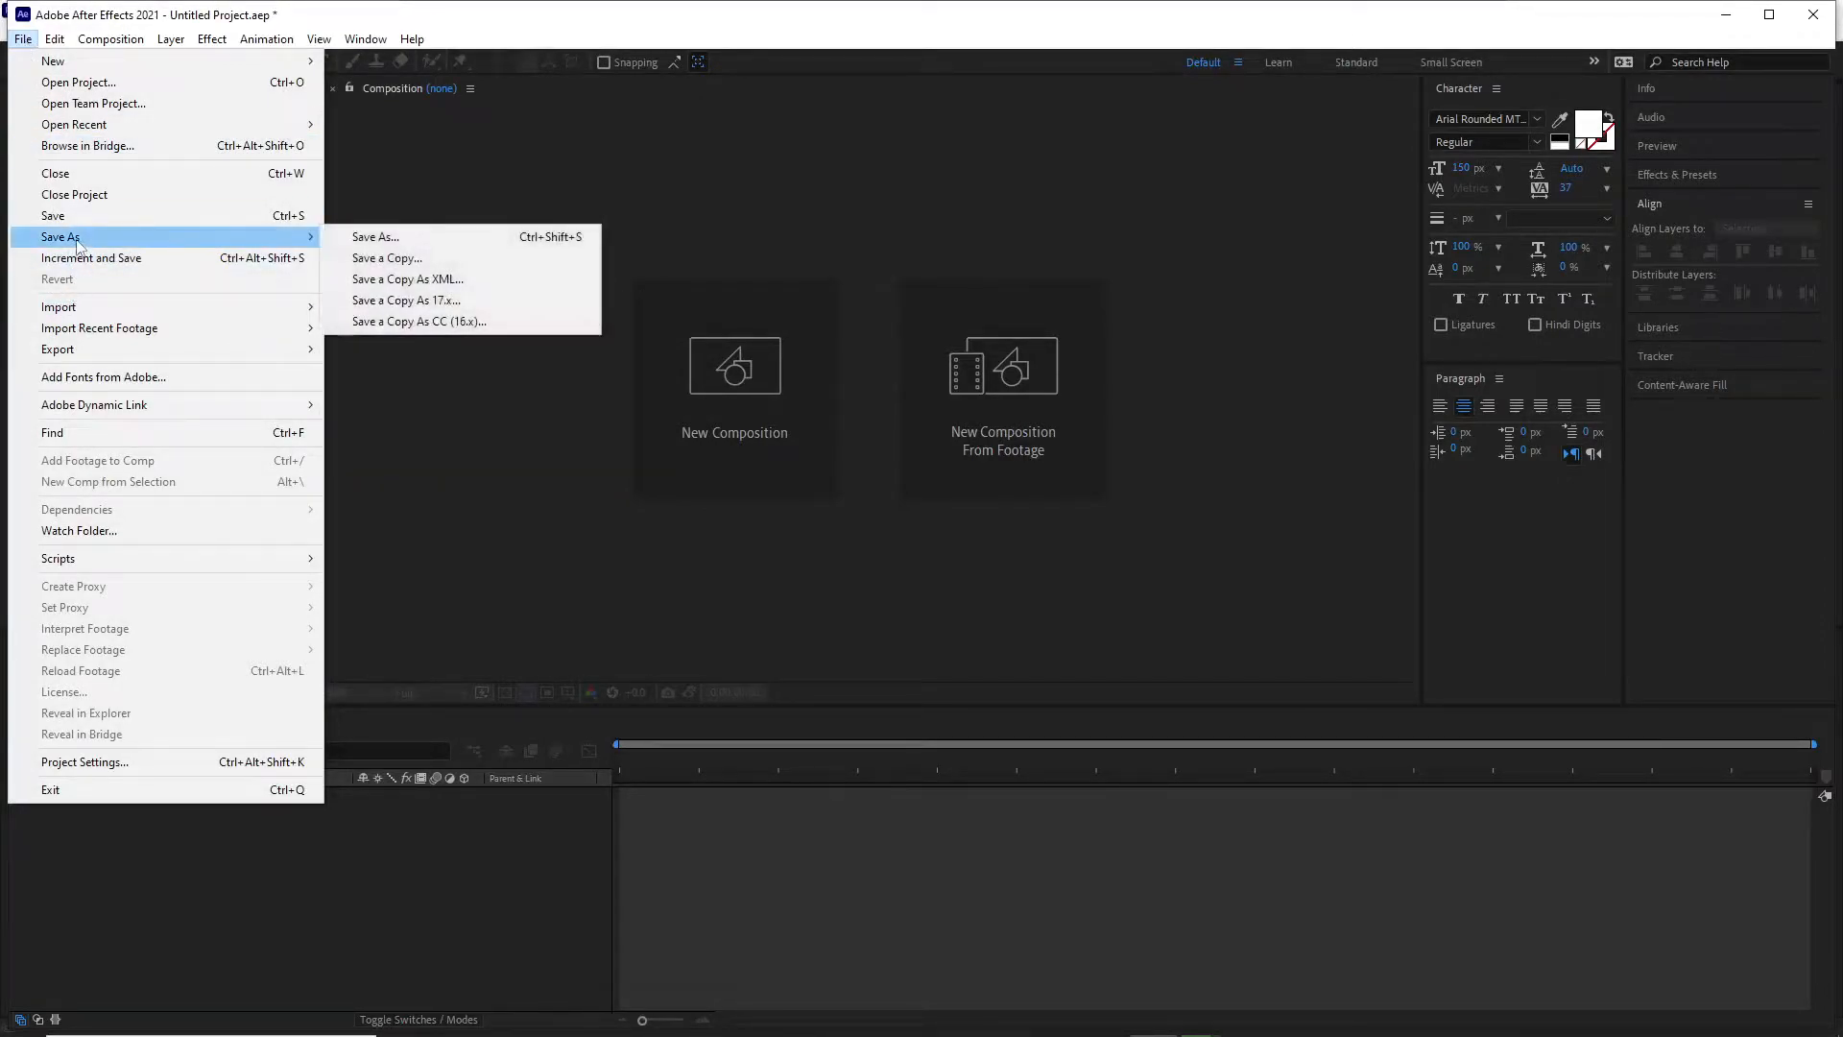
left_click(348, 239)
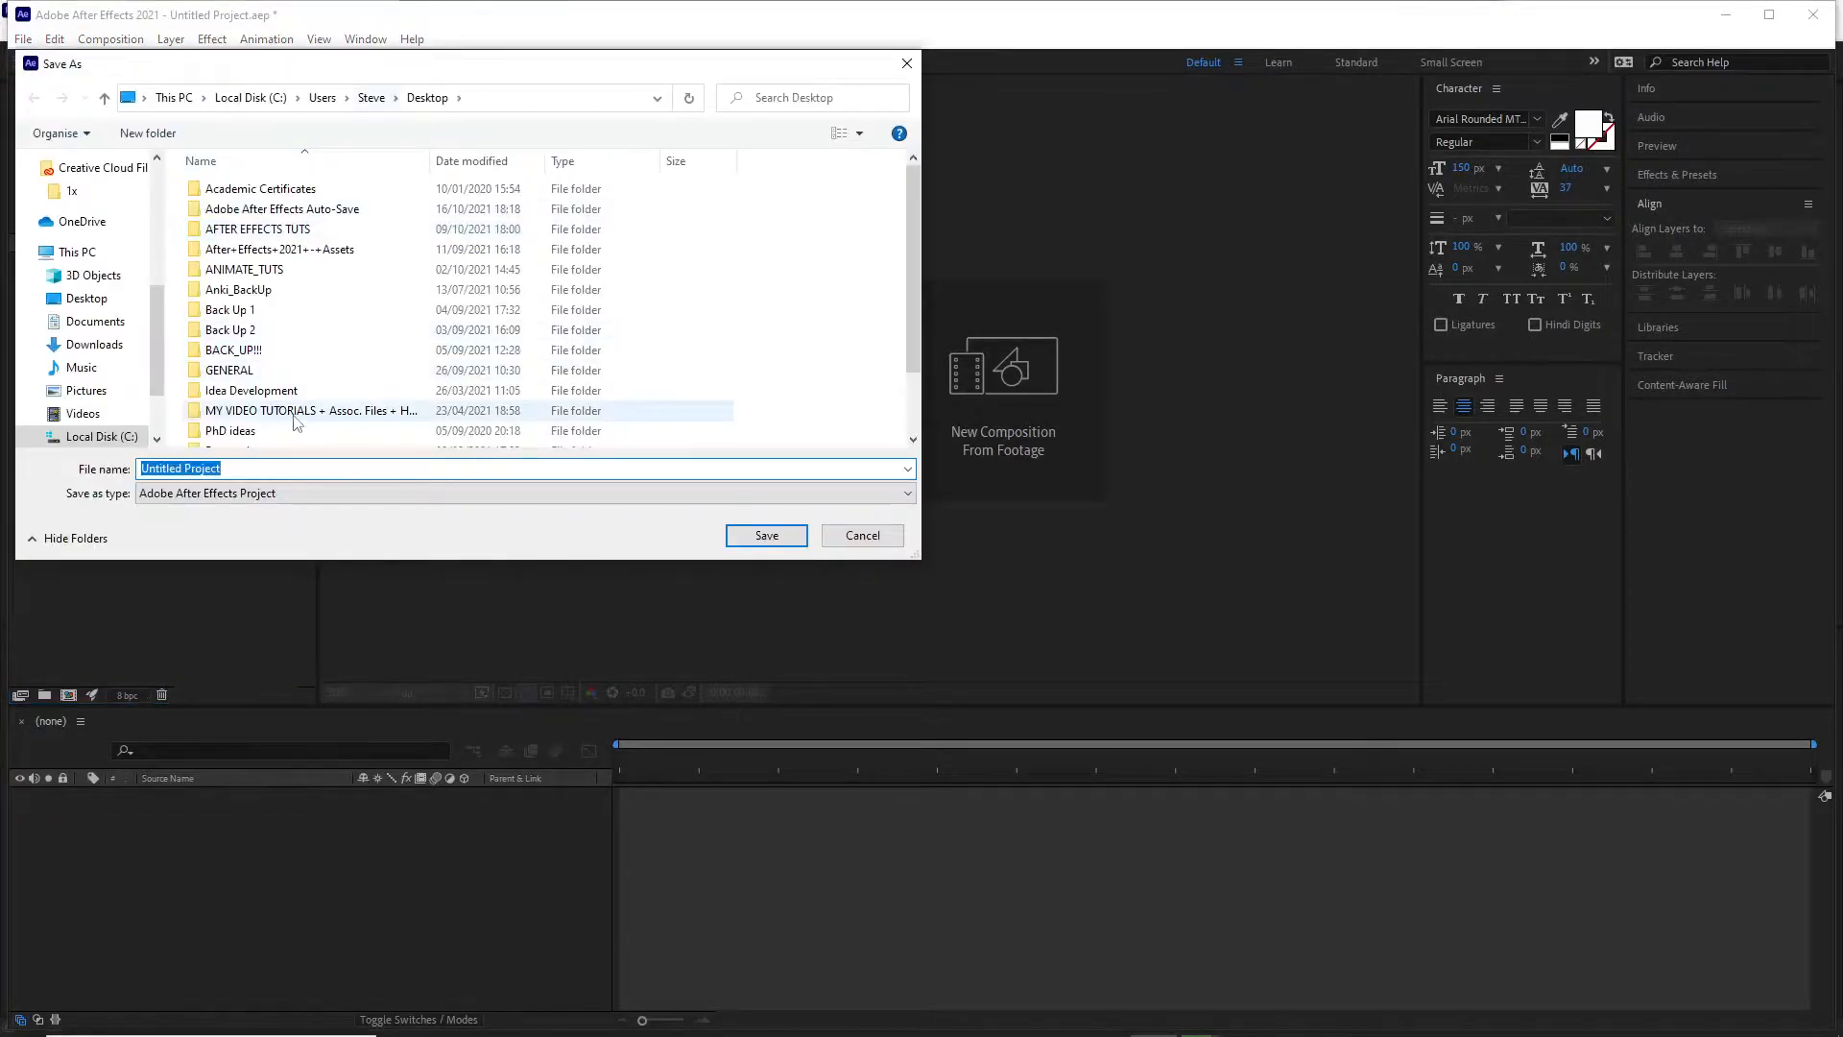
type("Creating ")
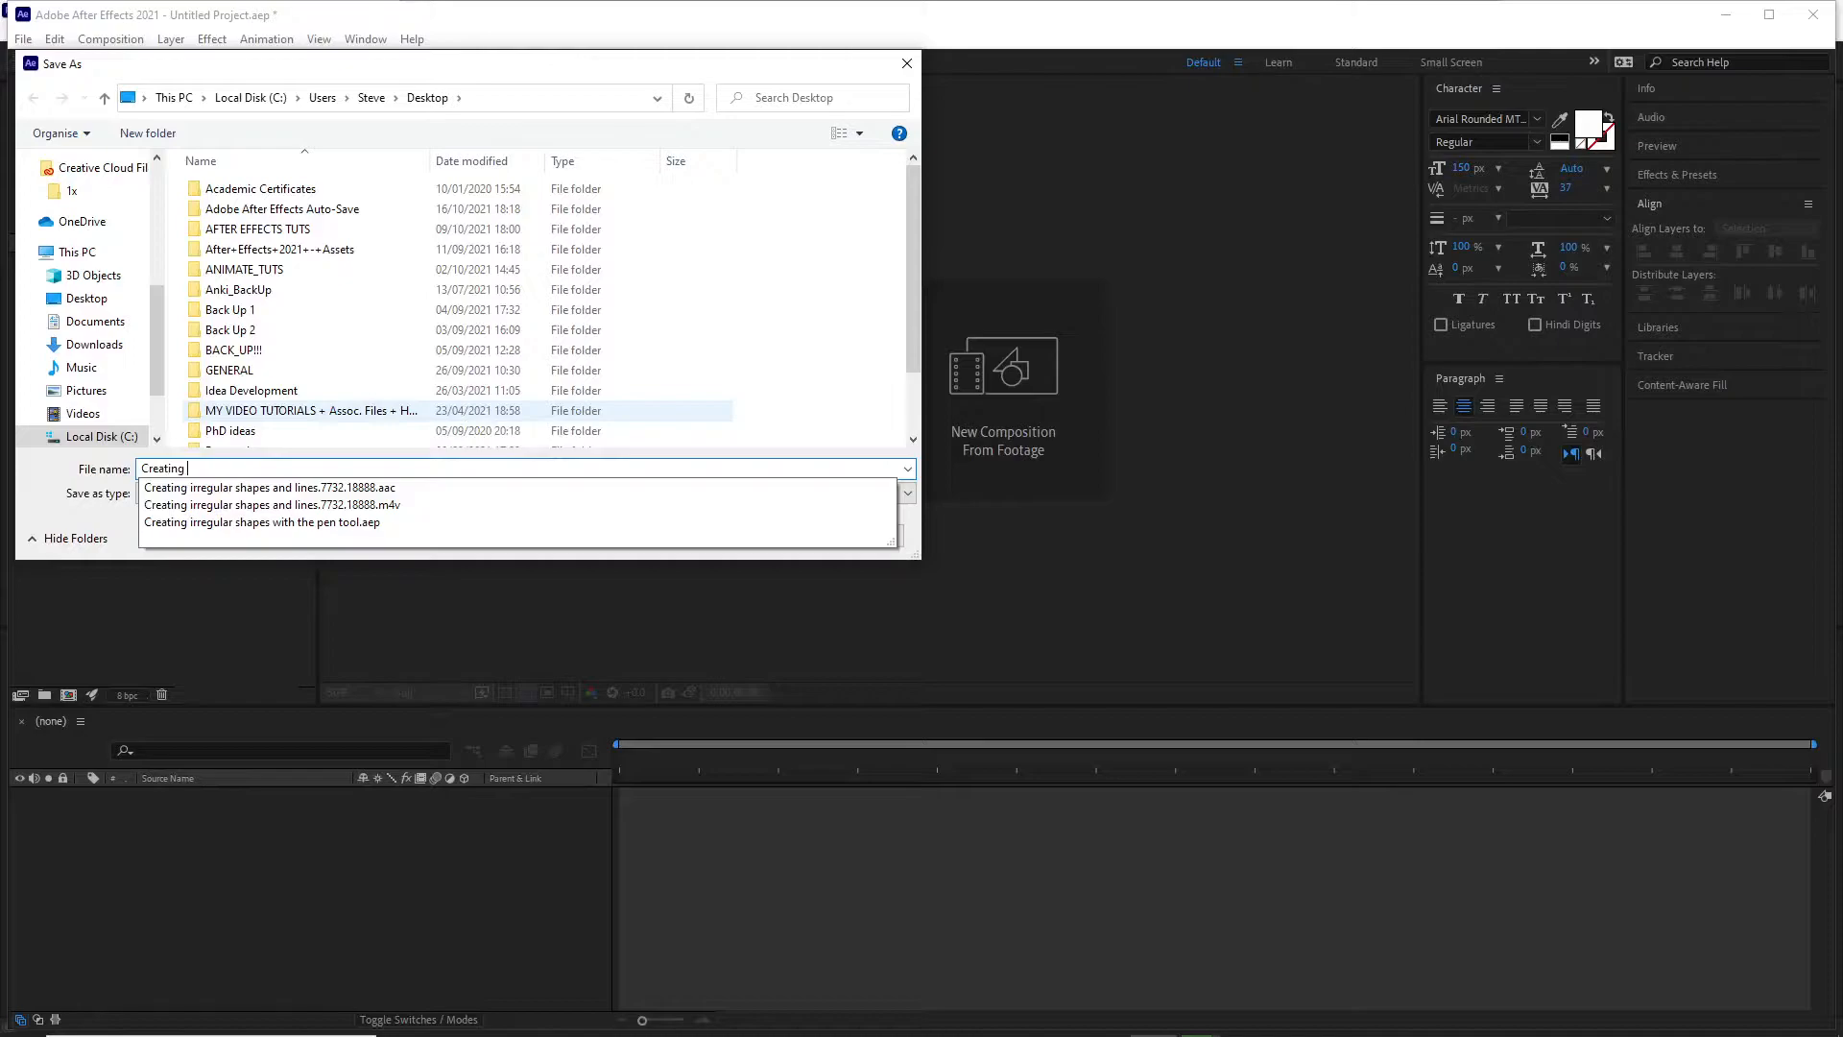
type("bezier shapes")
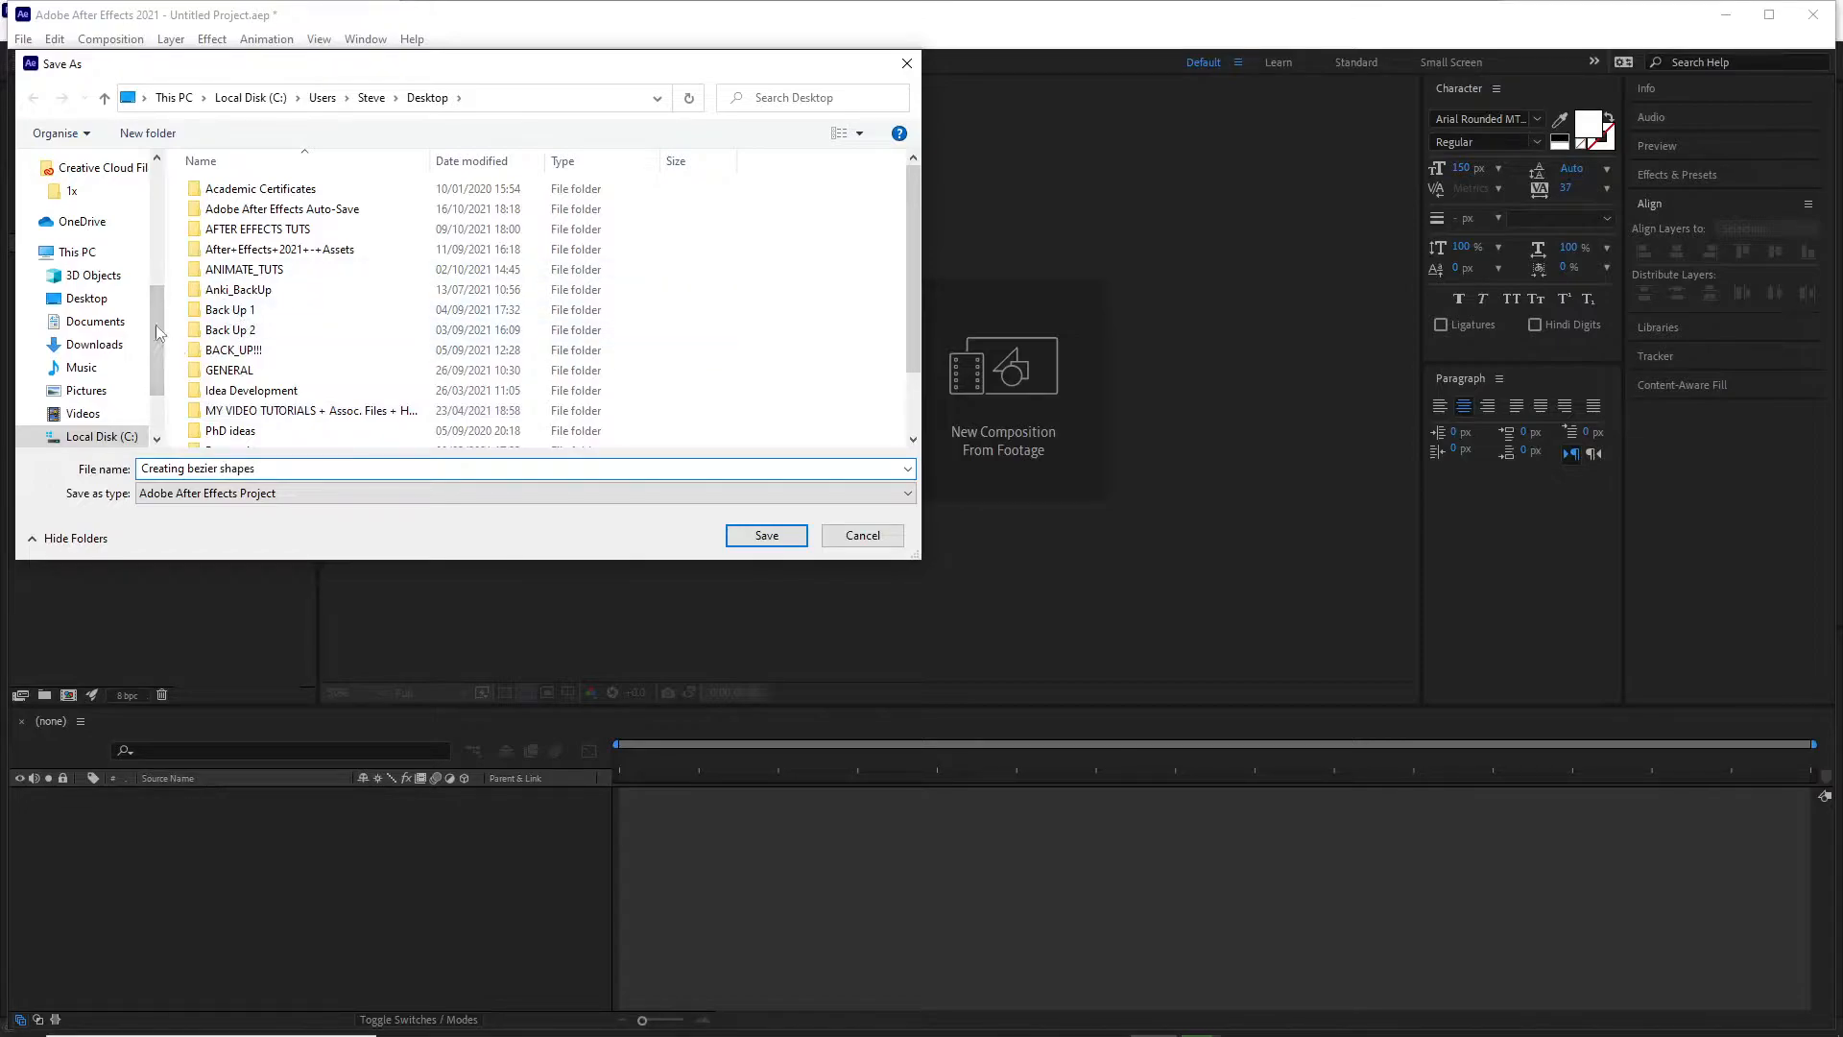
scroll(82, 288, "up", 5)
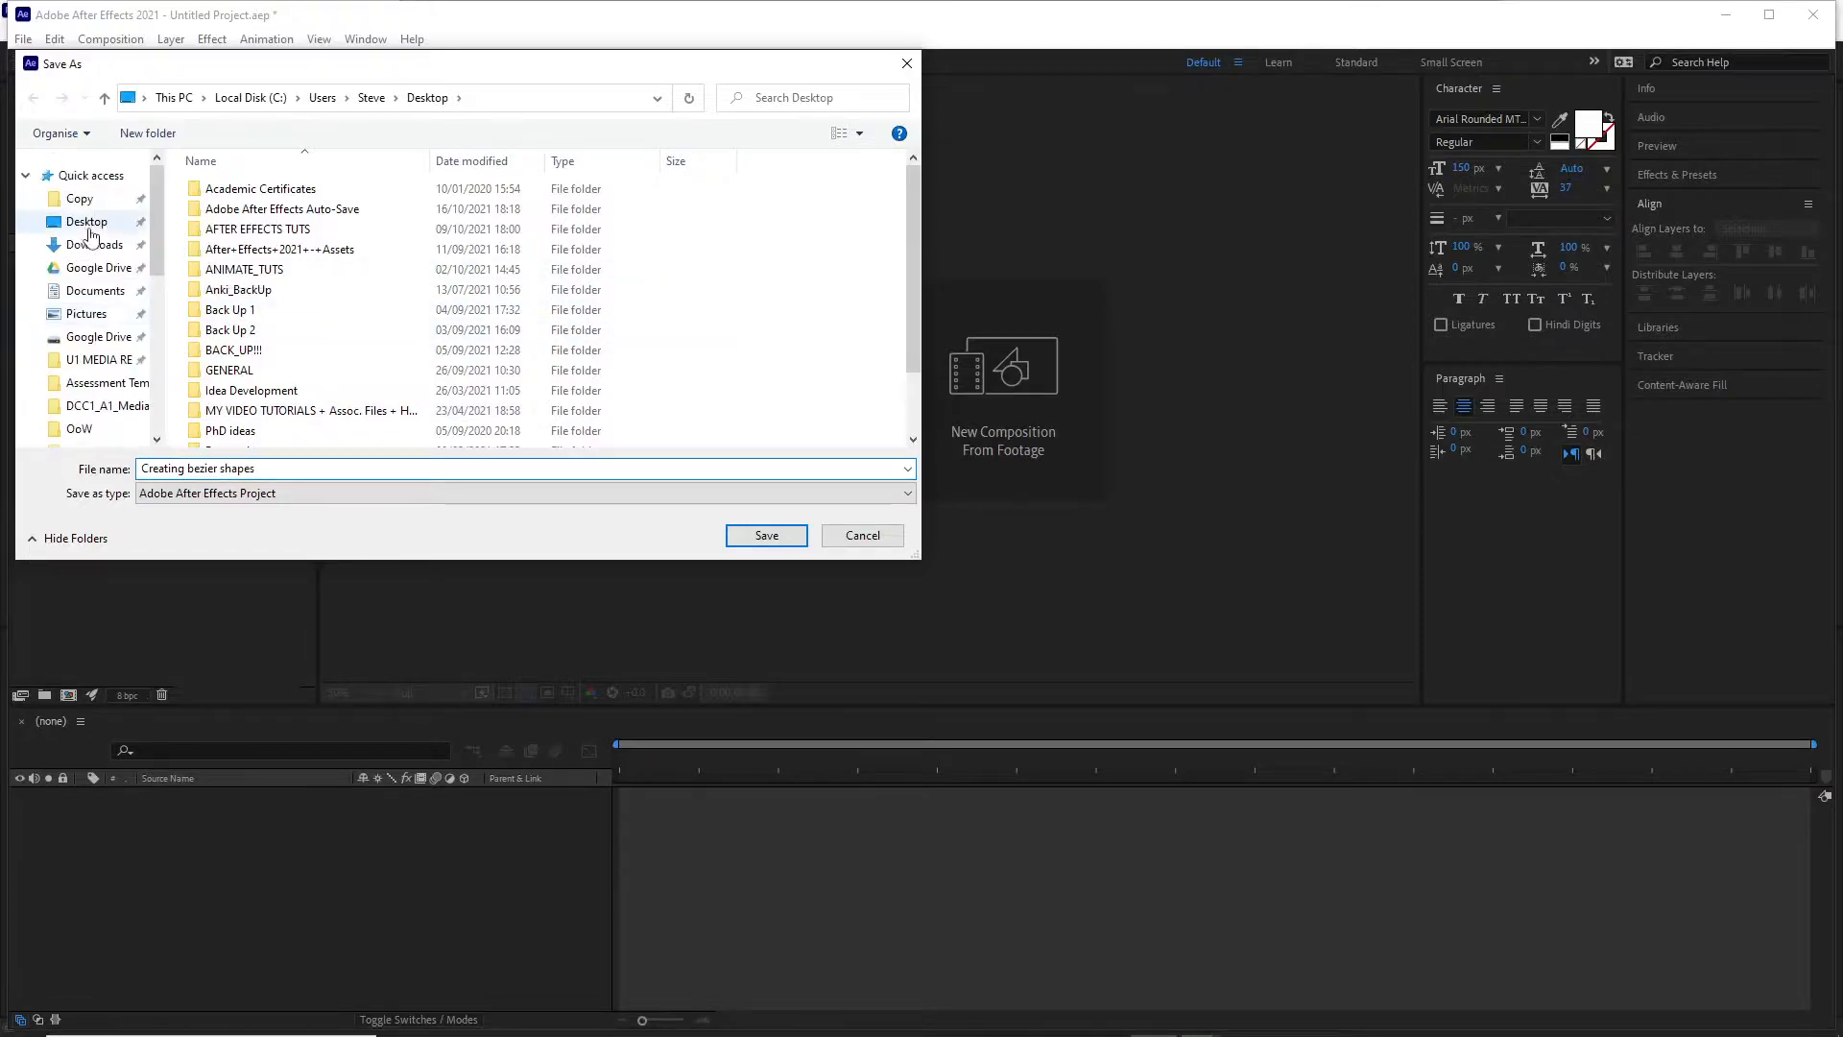
left_click(89, 222)
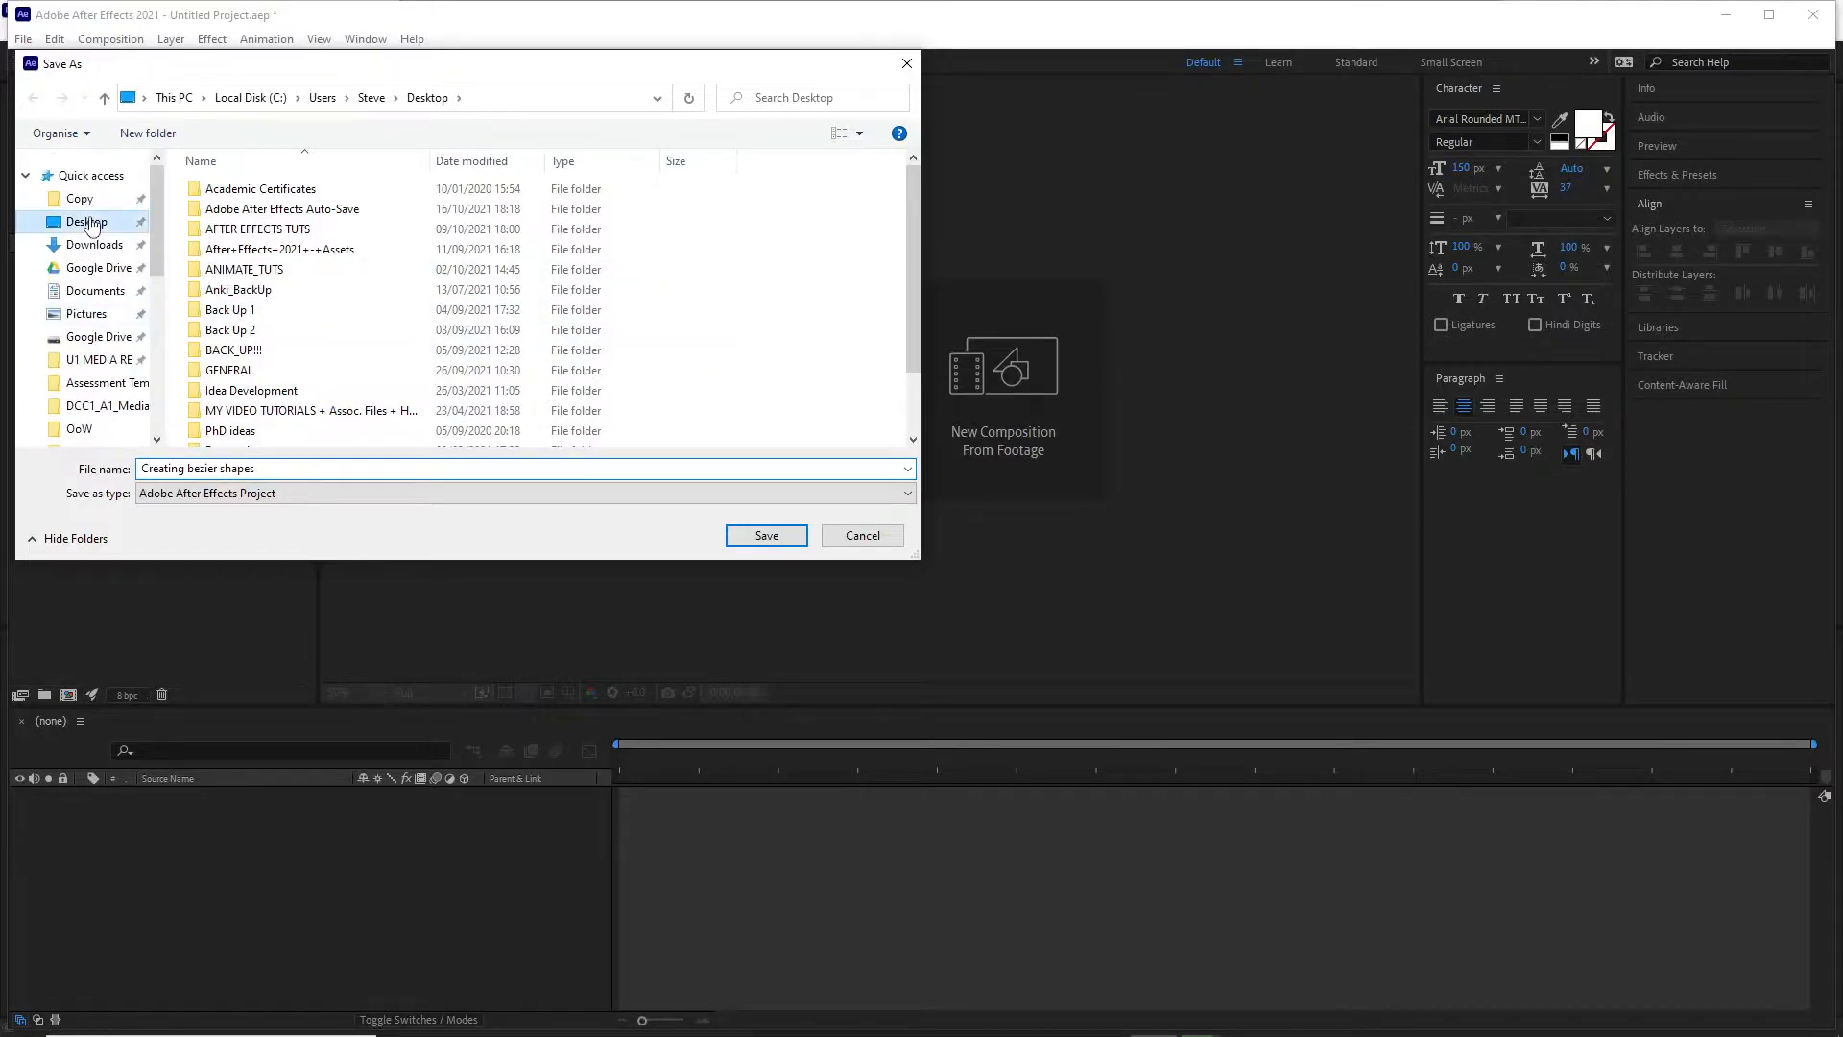
left_click(766, 535)
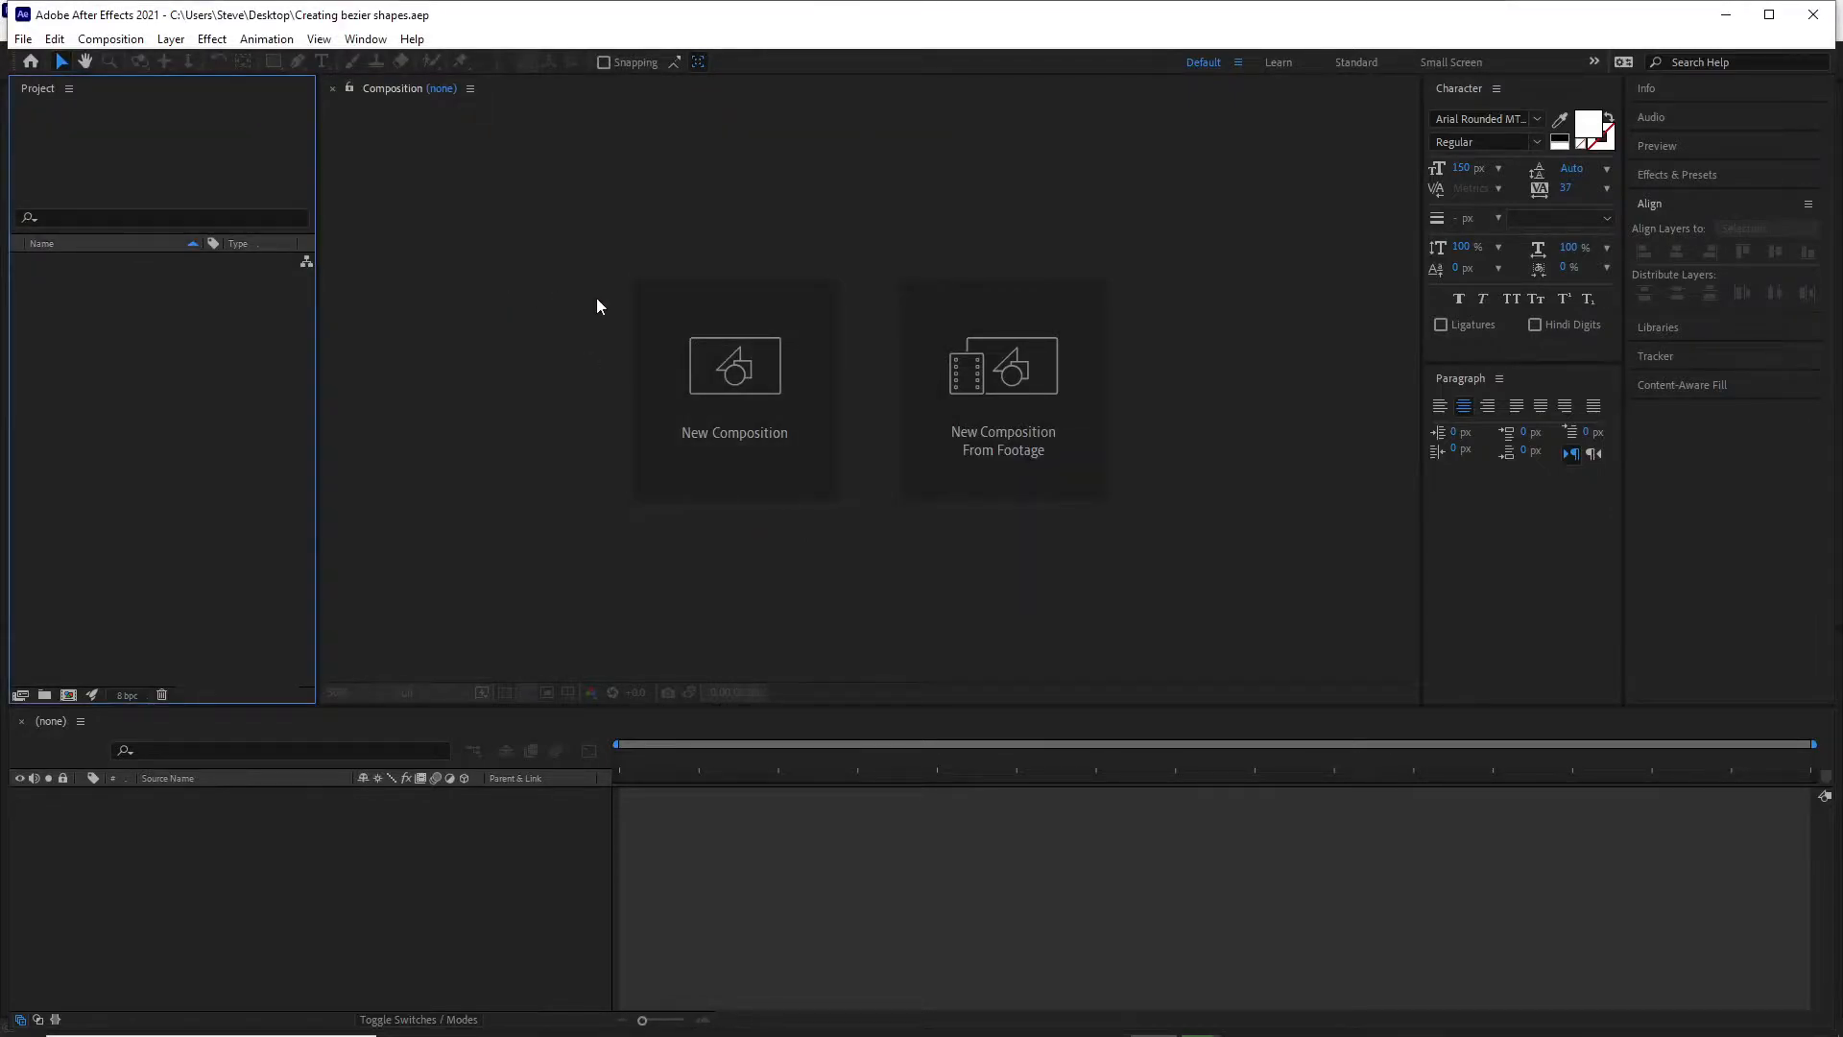
Create a composition named "Pen tool" with the HDTV 1080 24 preset and a 5-second duration.
left_click(752, 405)
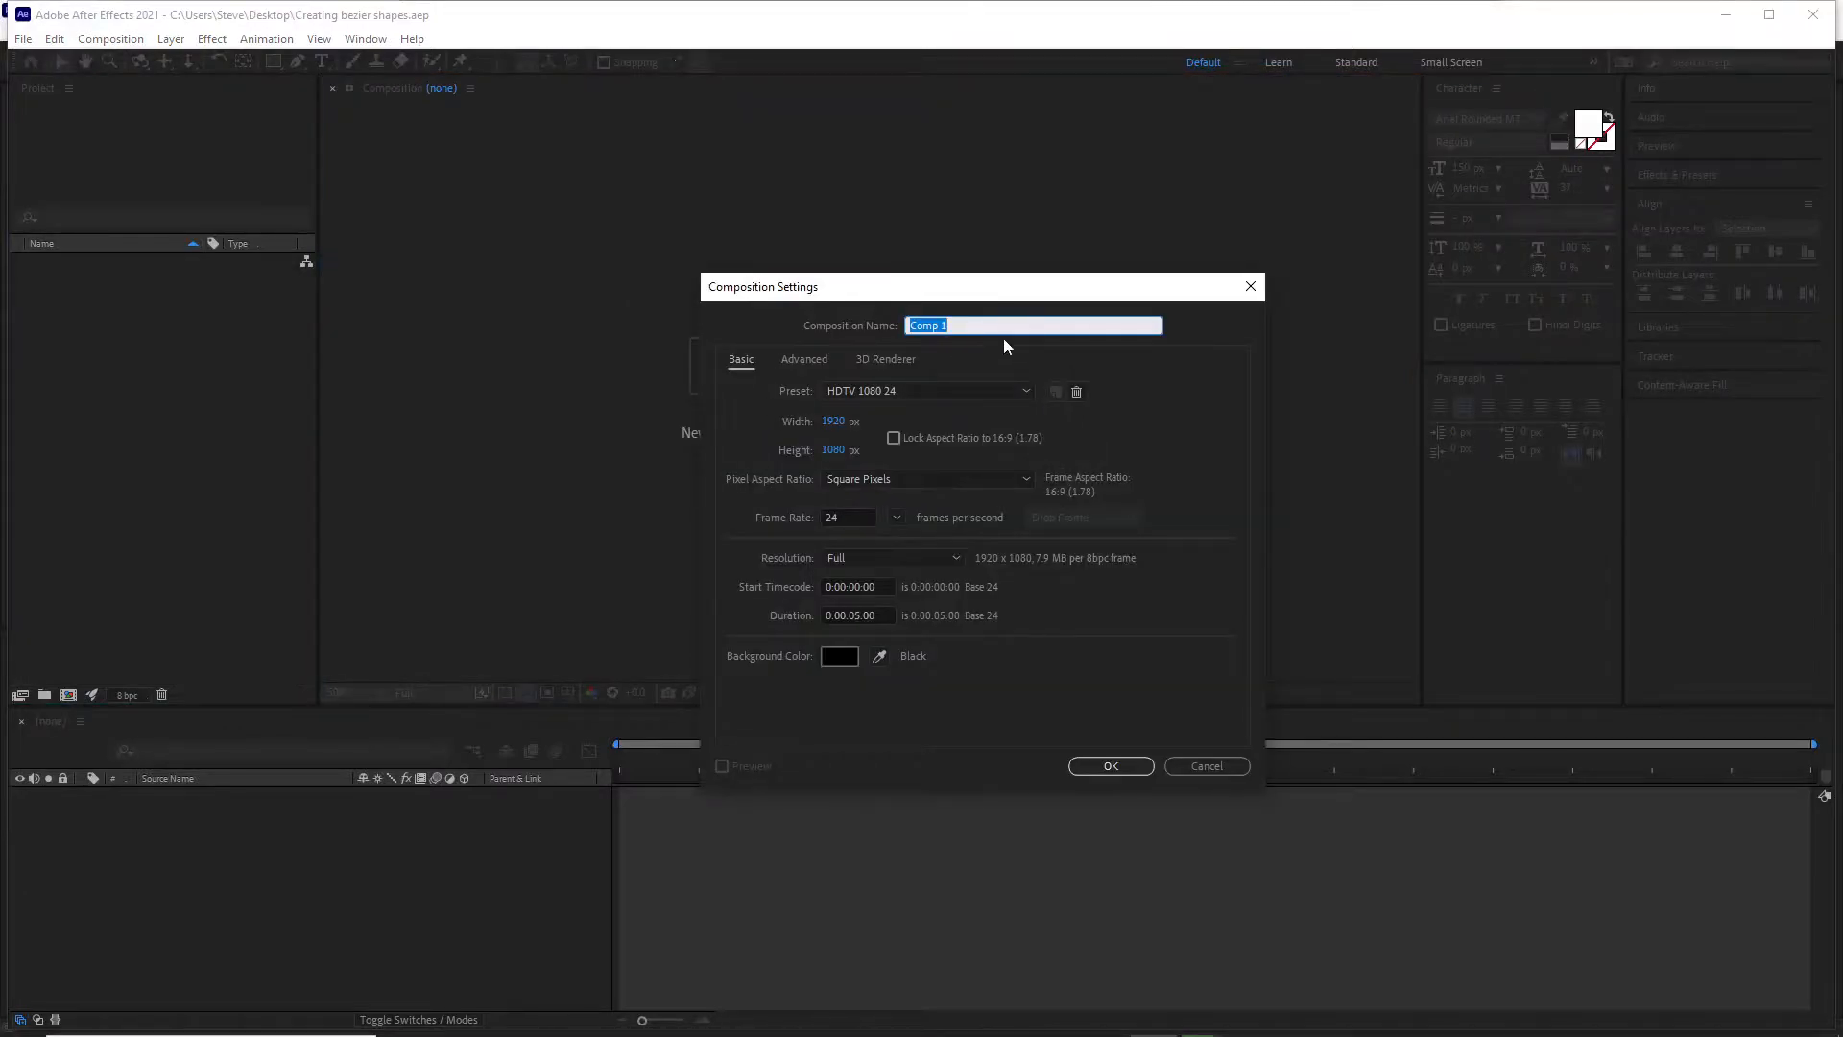
type("Pen tool")
left_click(1110, 765)
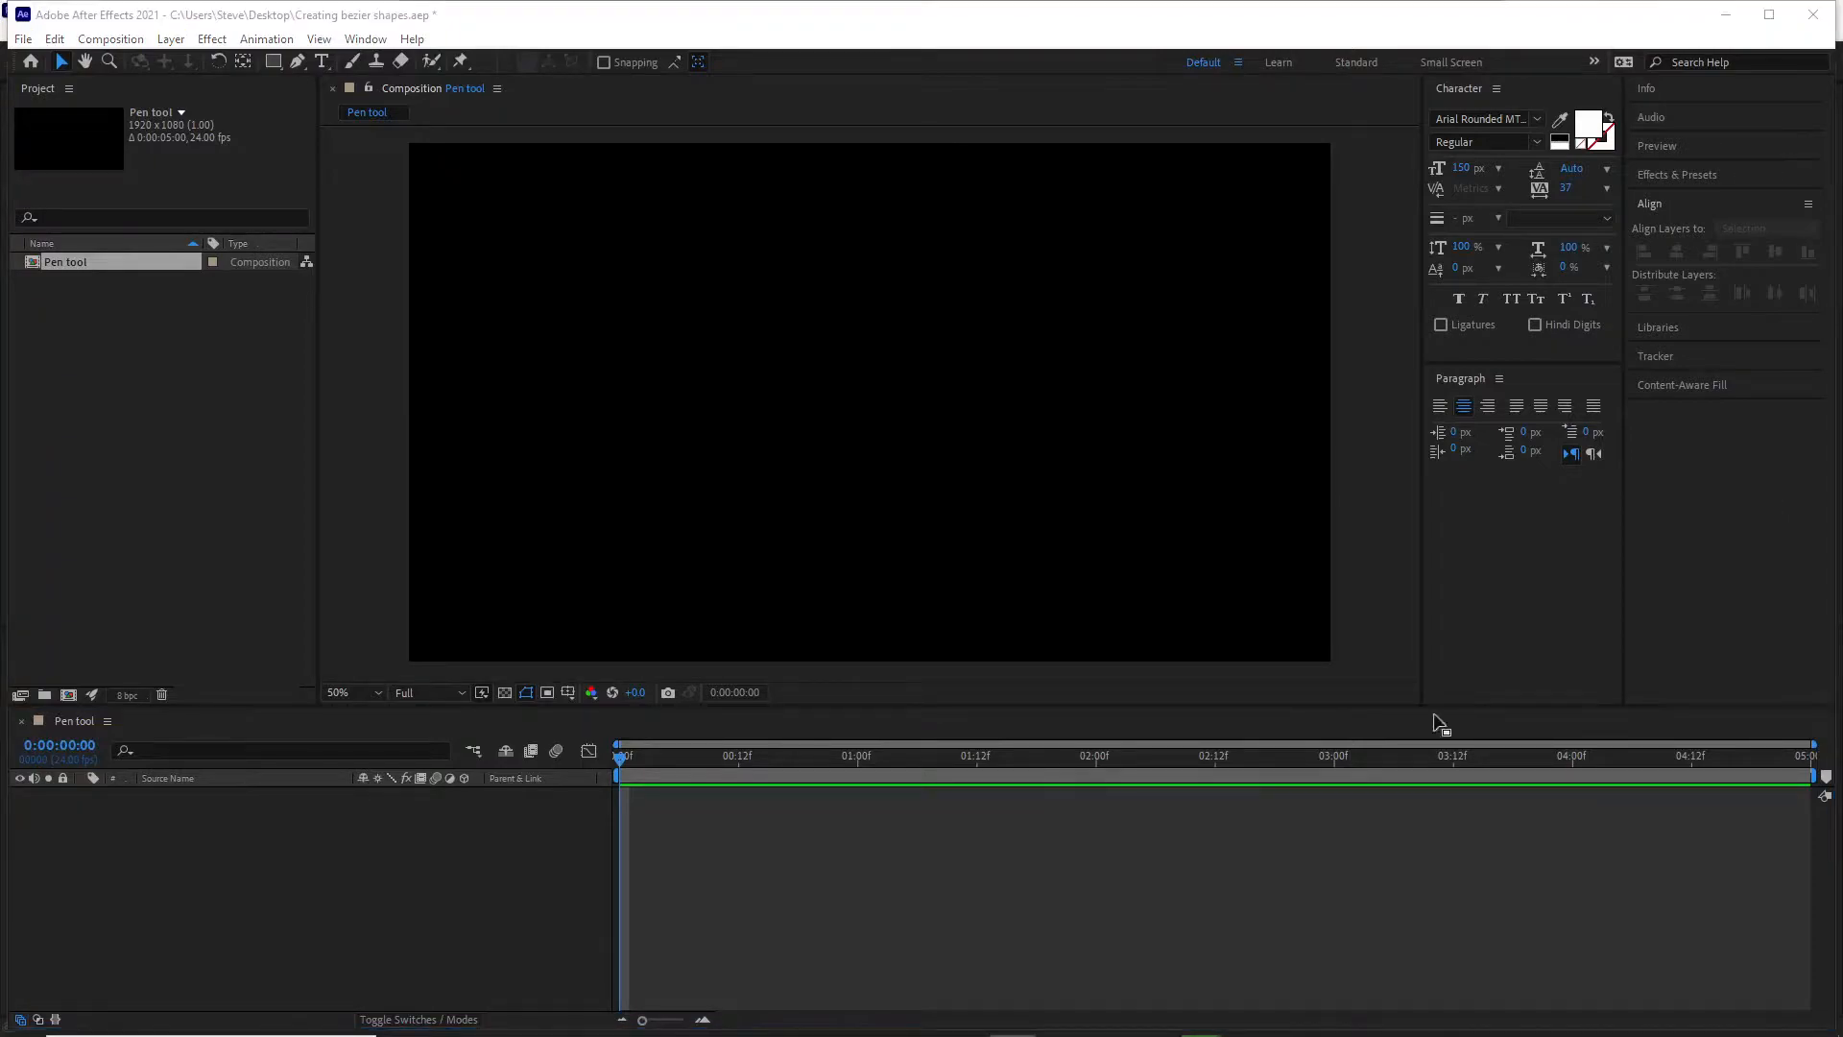
Draw a rectangle about 460 × 340 px with Bezier Path disabled and inspect its Rectangle Path properties.
left_click(273, 61)
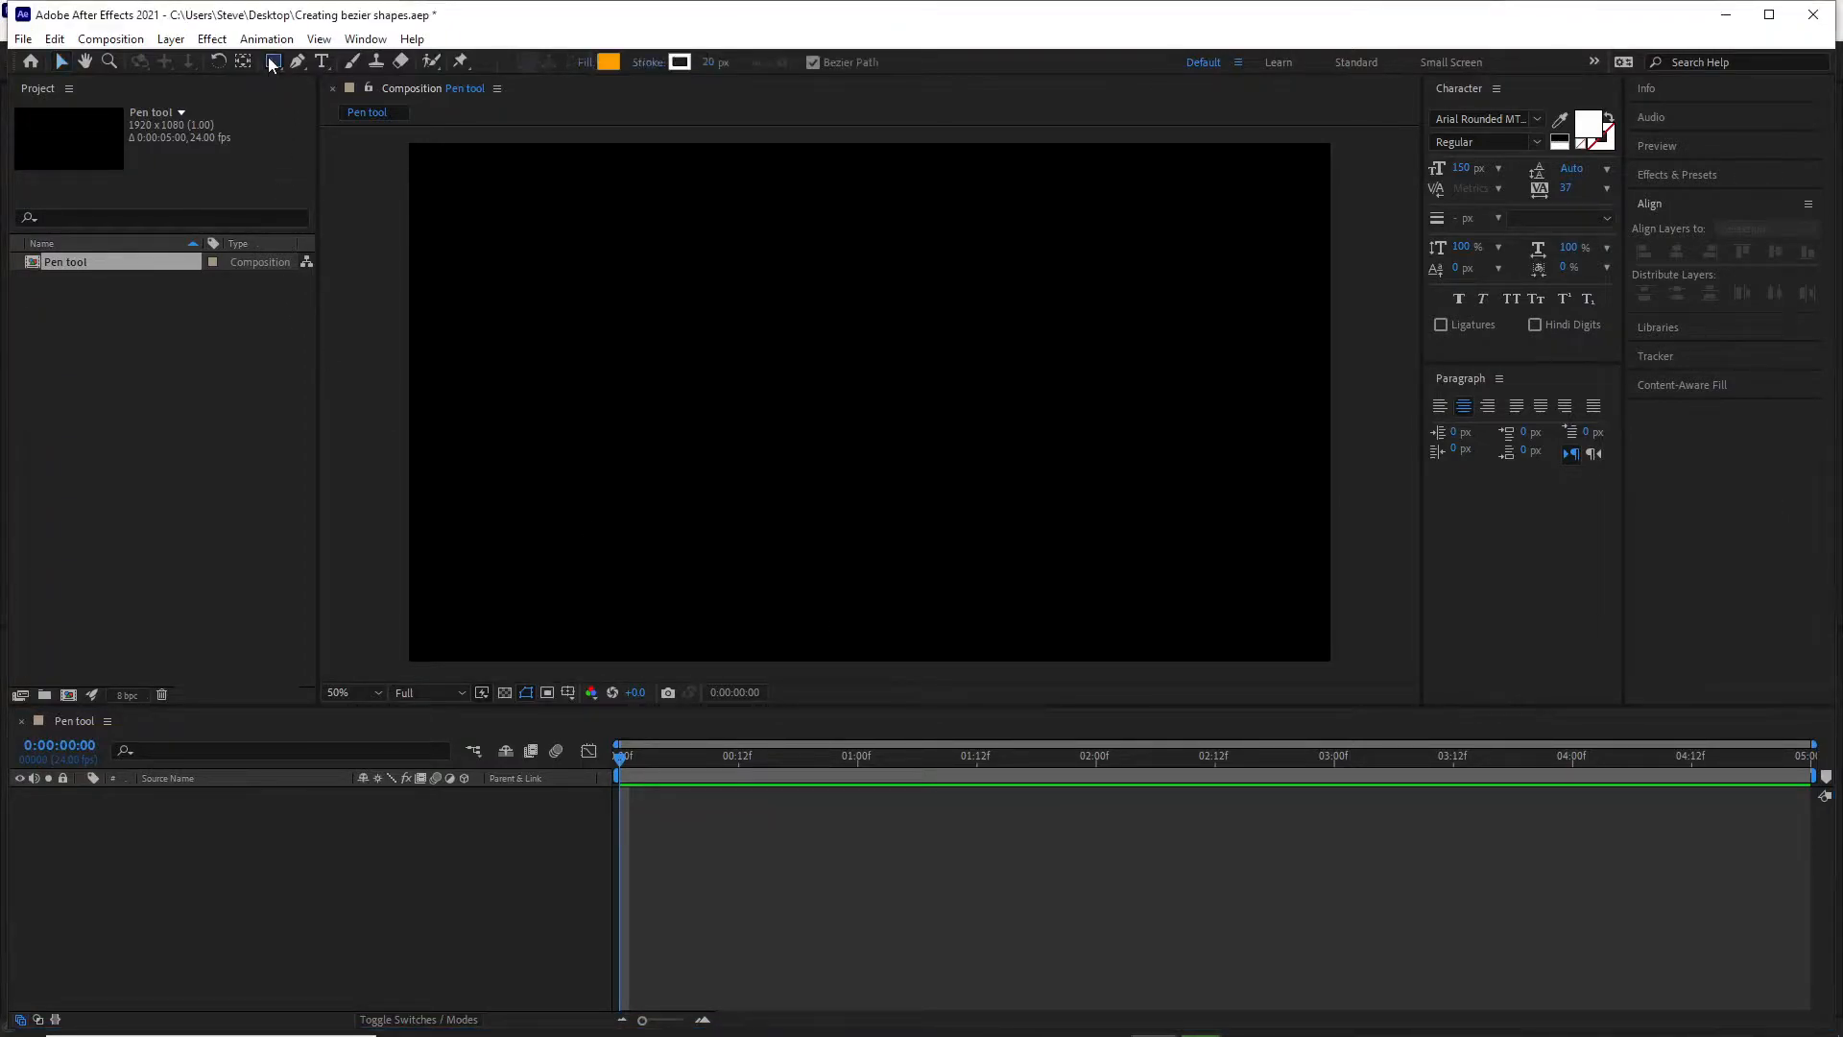
left_click(814, 63)
left_click_drag(498, 251, 715, 404)
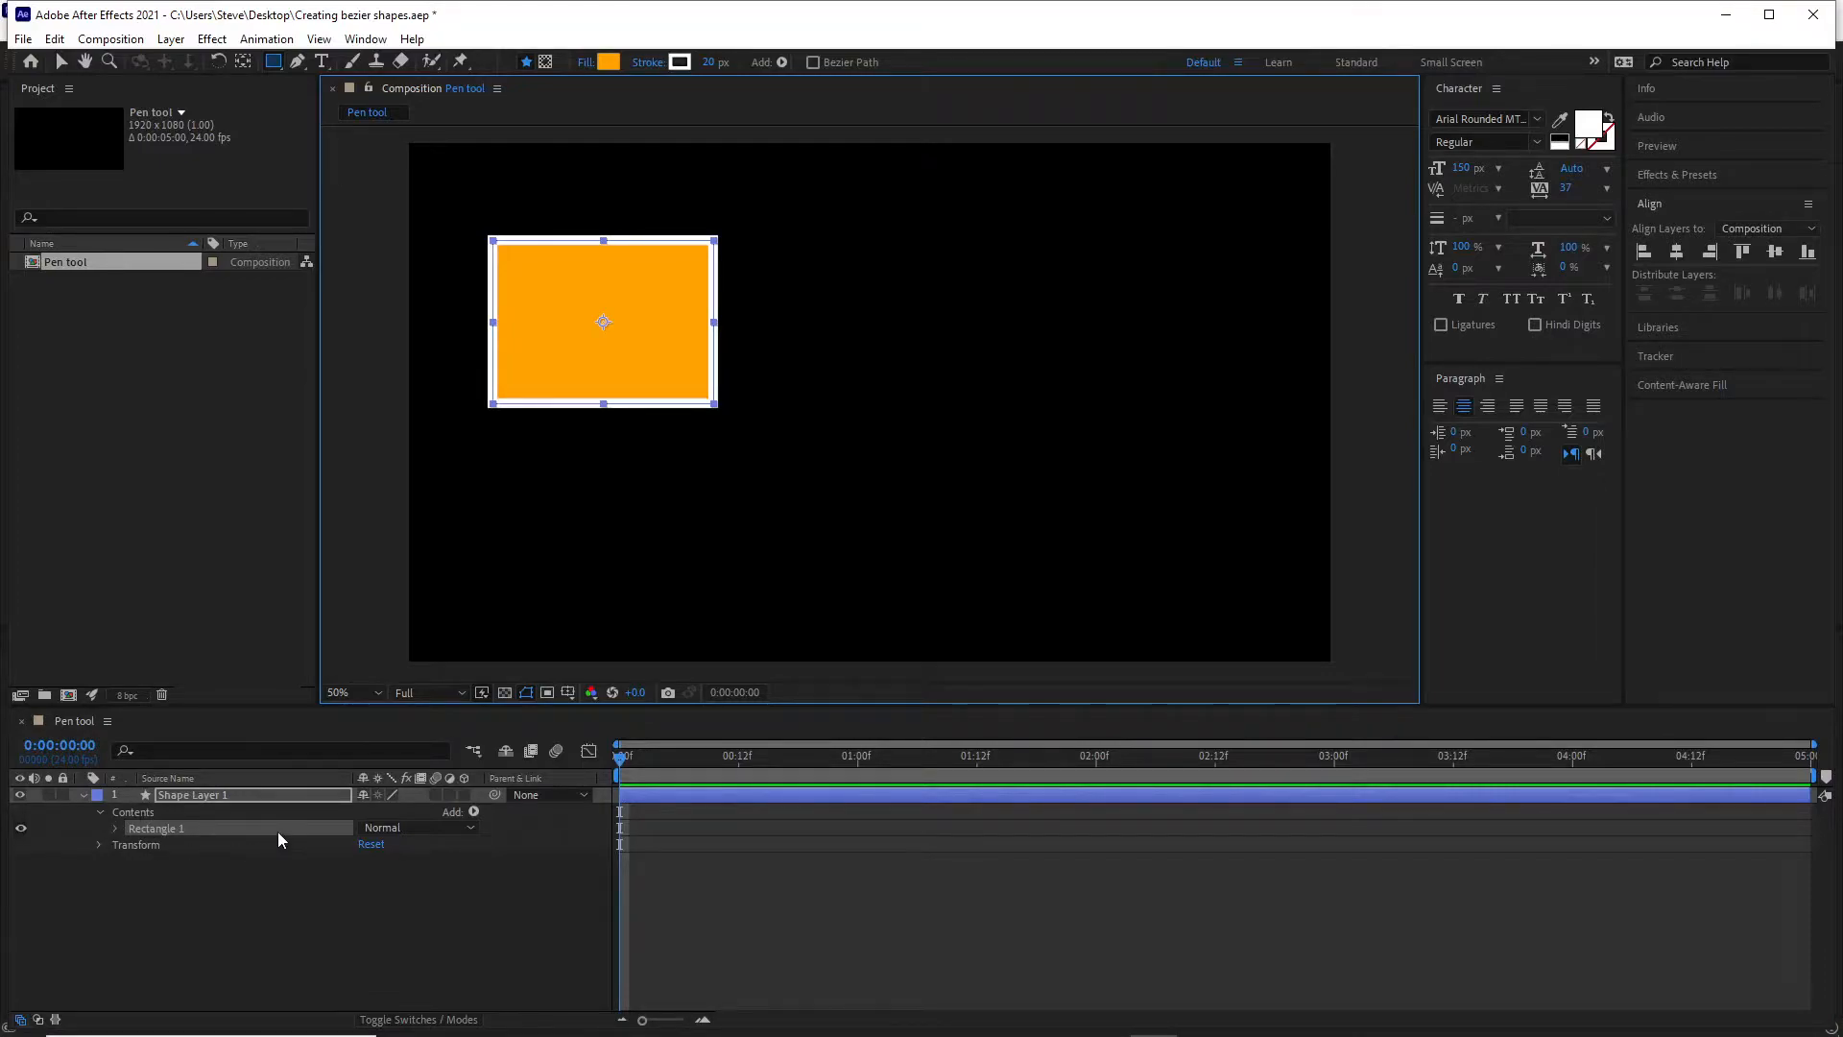
left_click(116, 829)
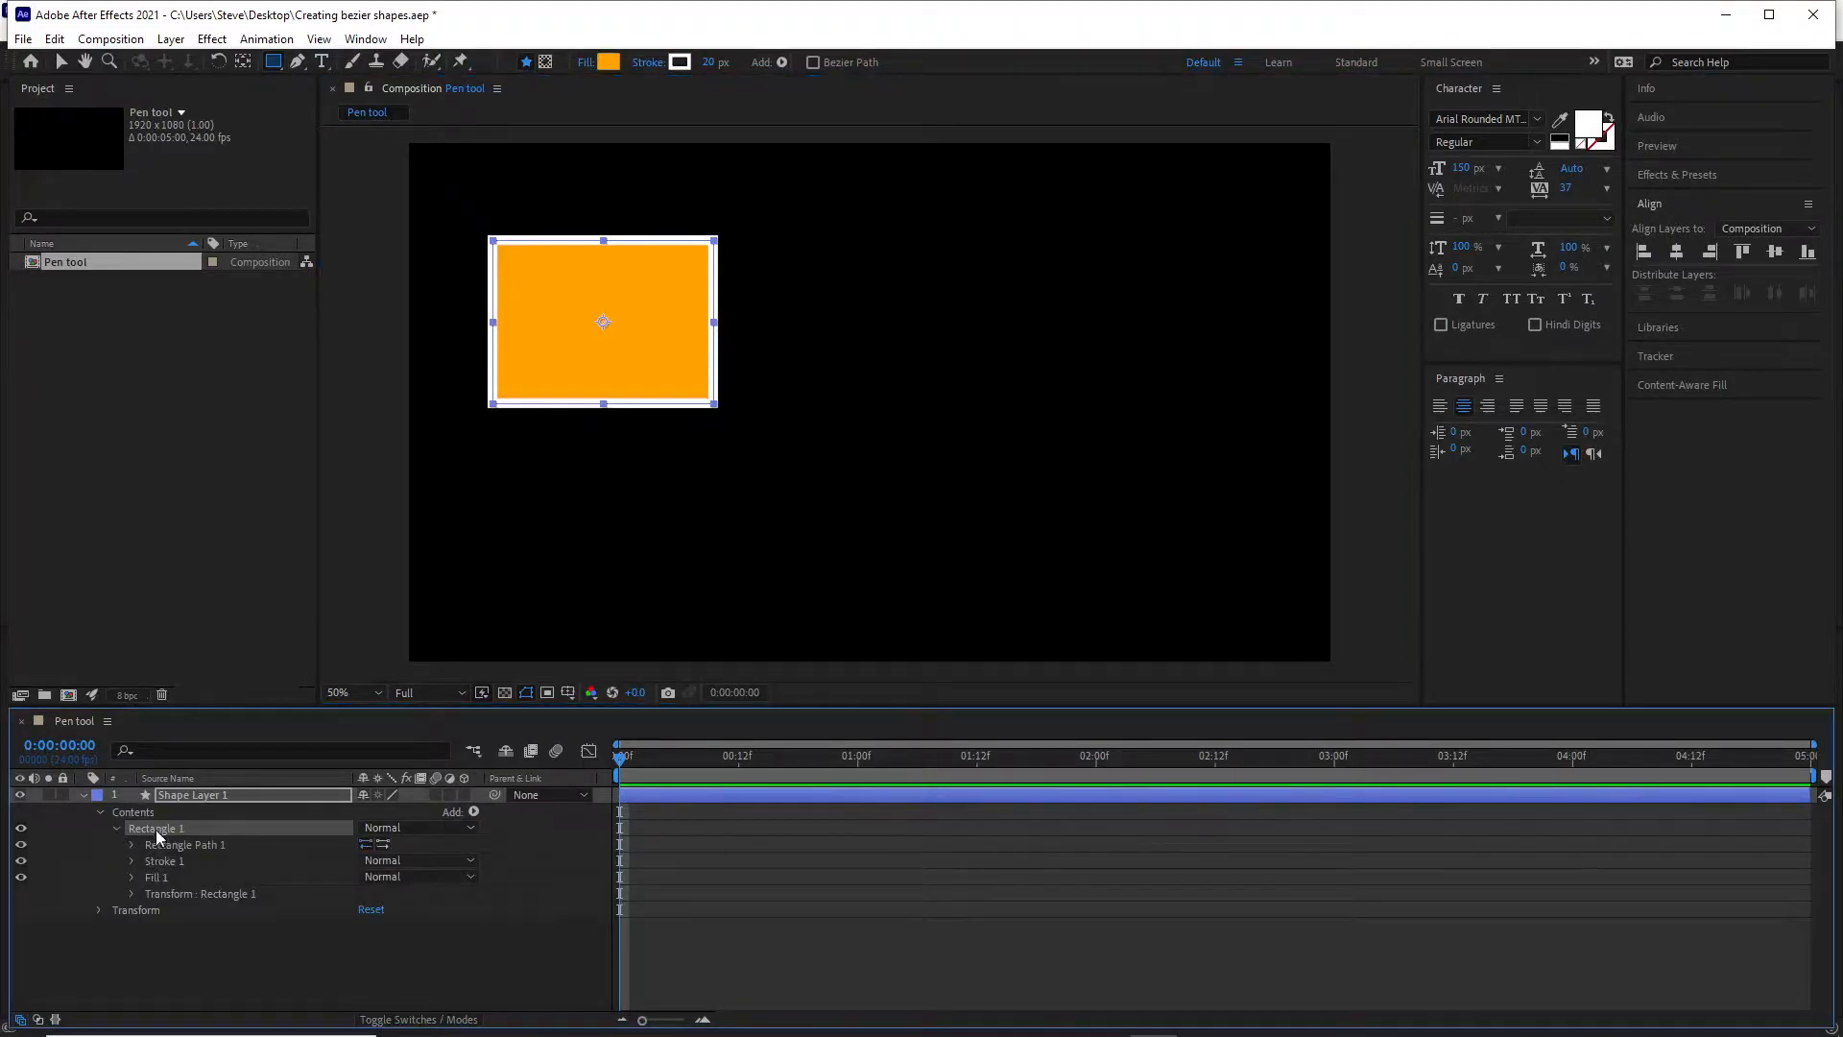
left_click(131, 844)
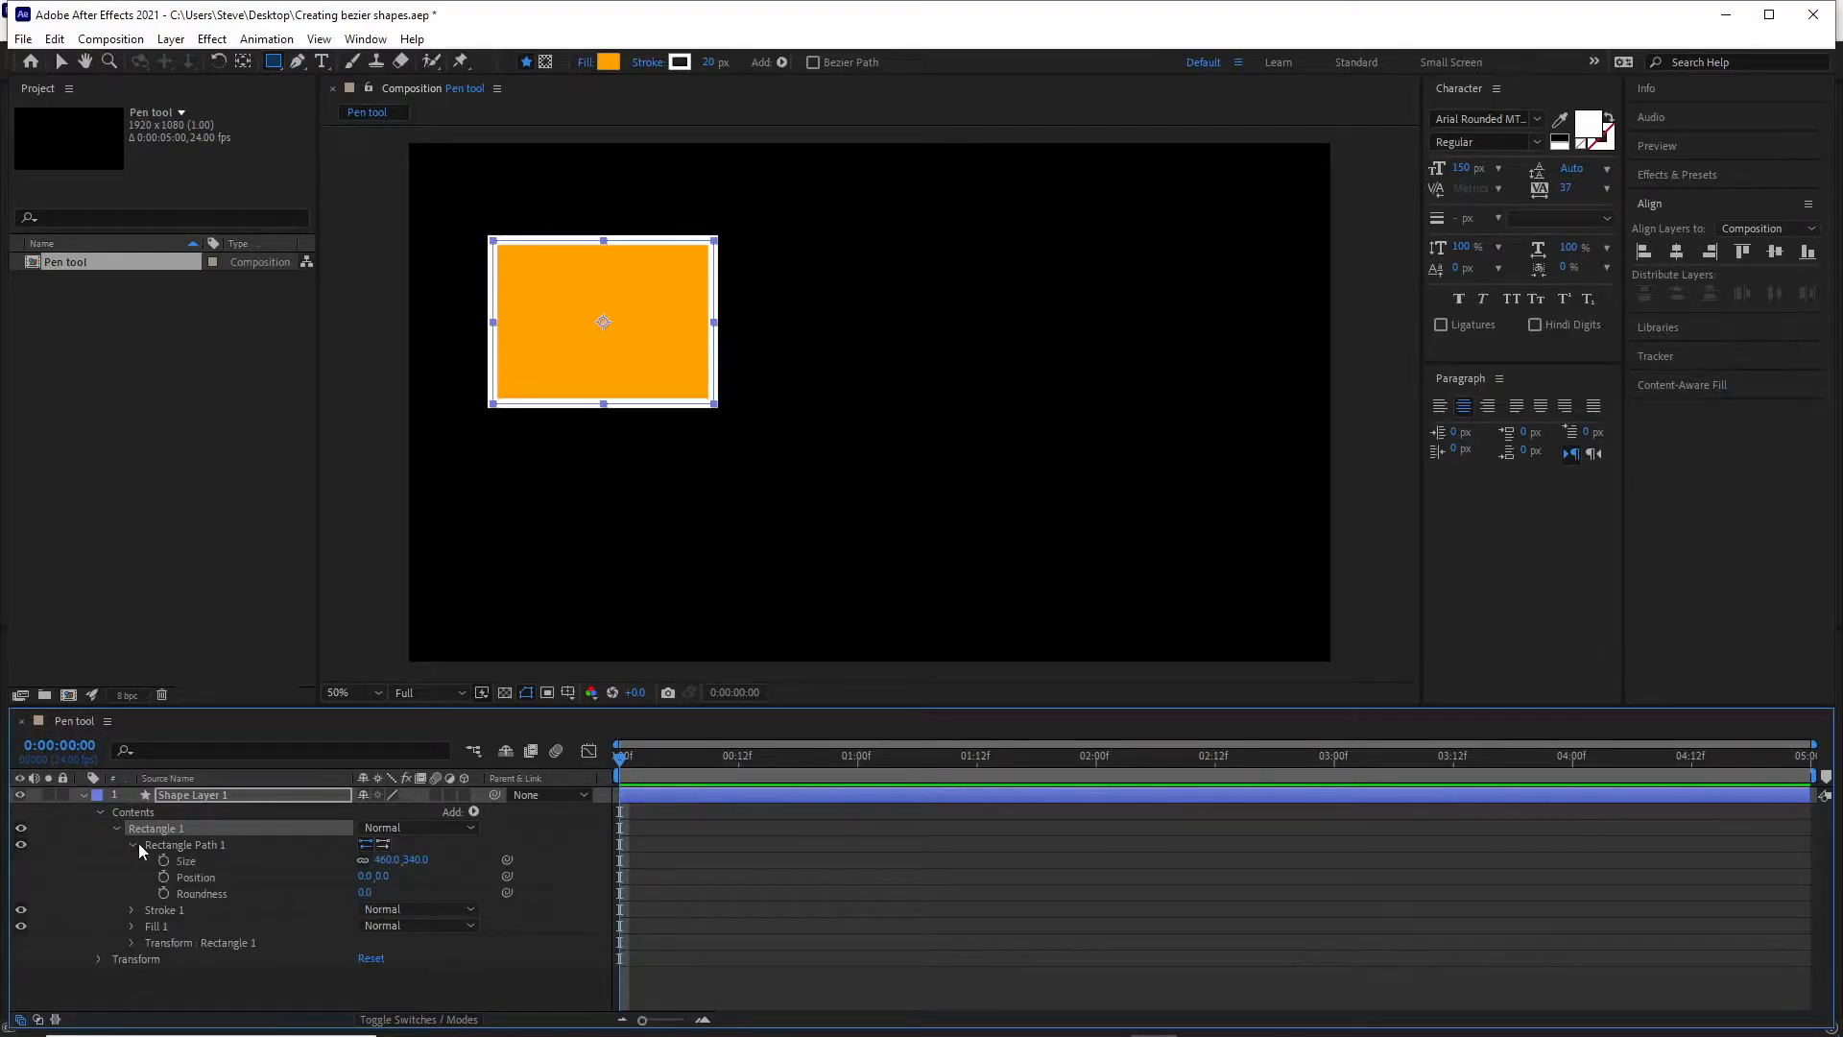
left_click(137, 844)
left_click(136, 845)
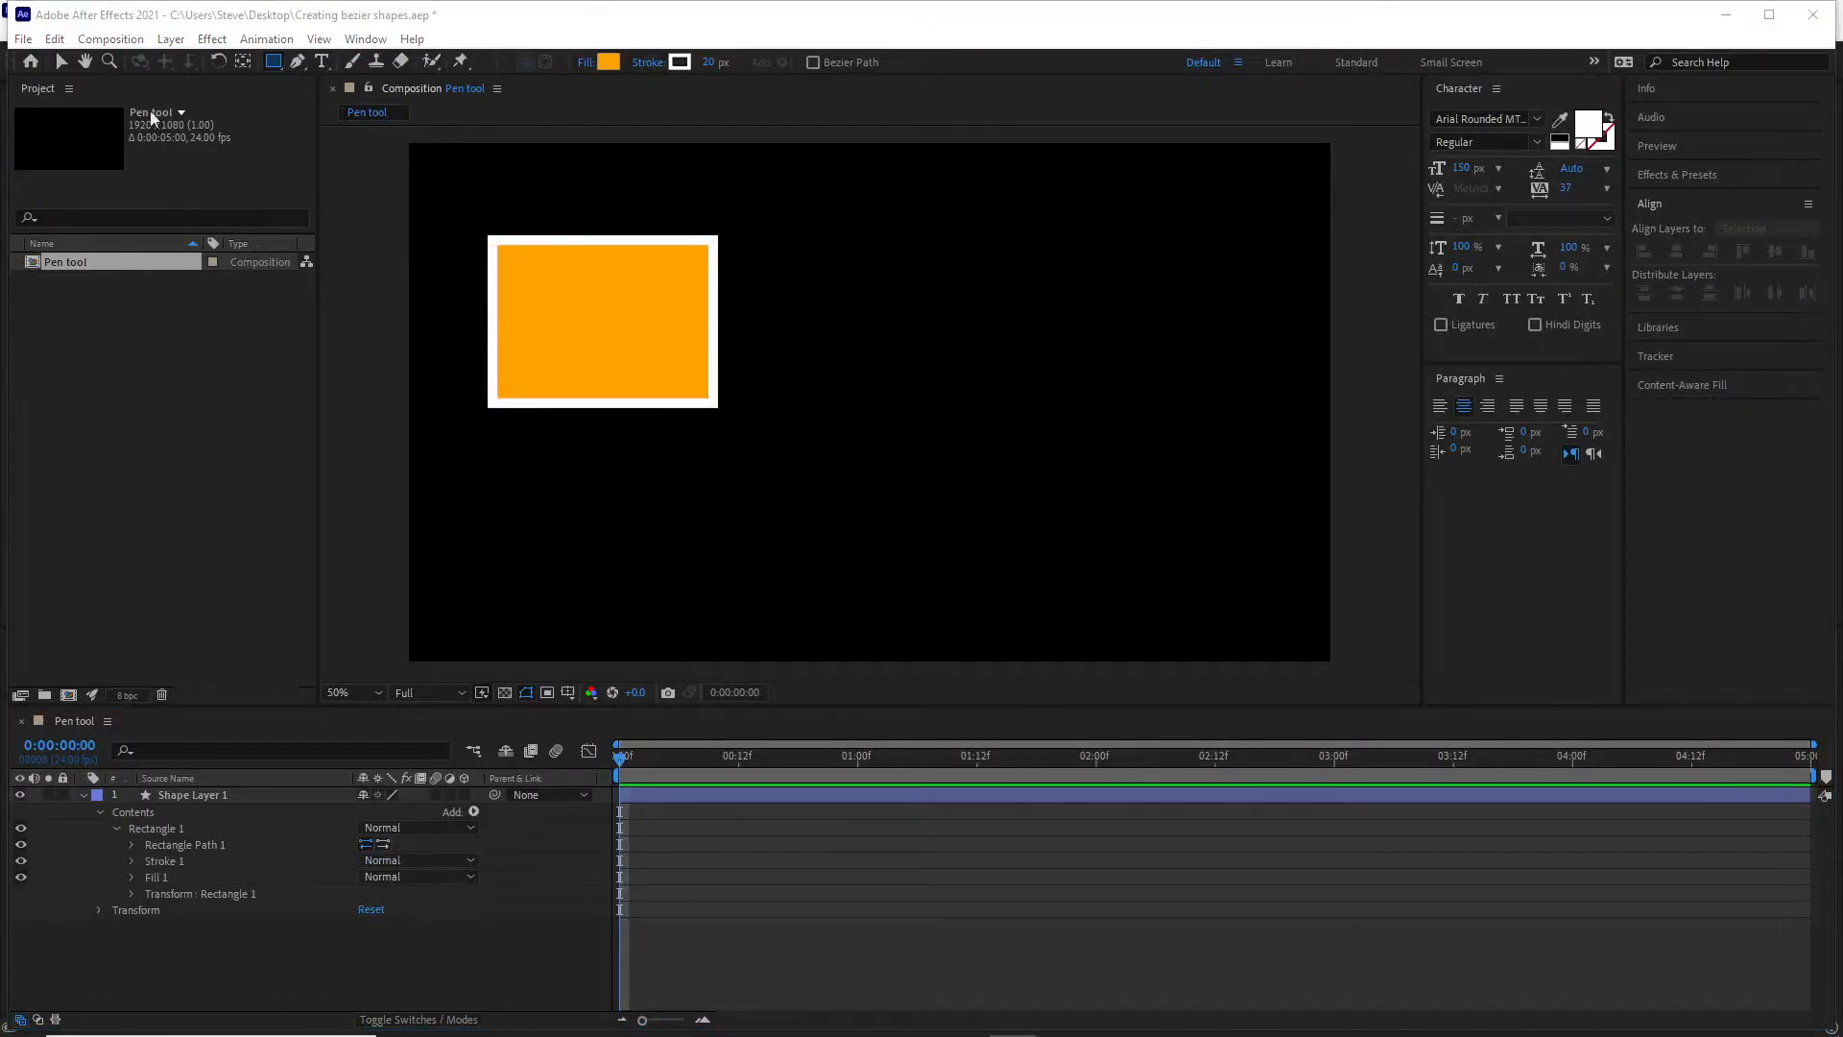
Delete the shape layer containing the parametric rectangle.
left_click(60, 63)
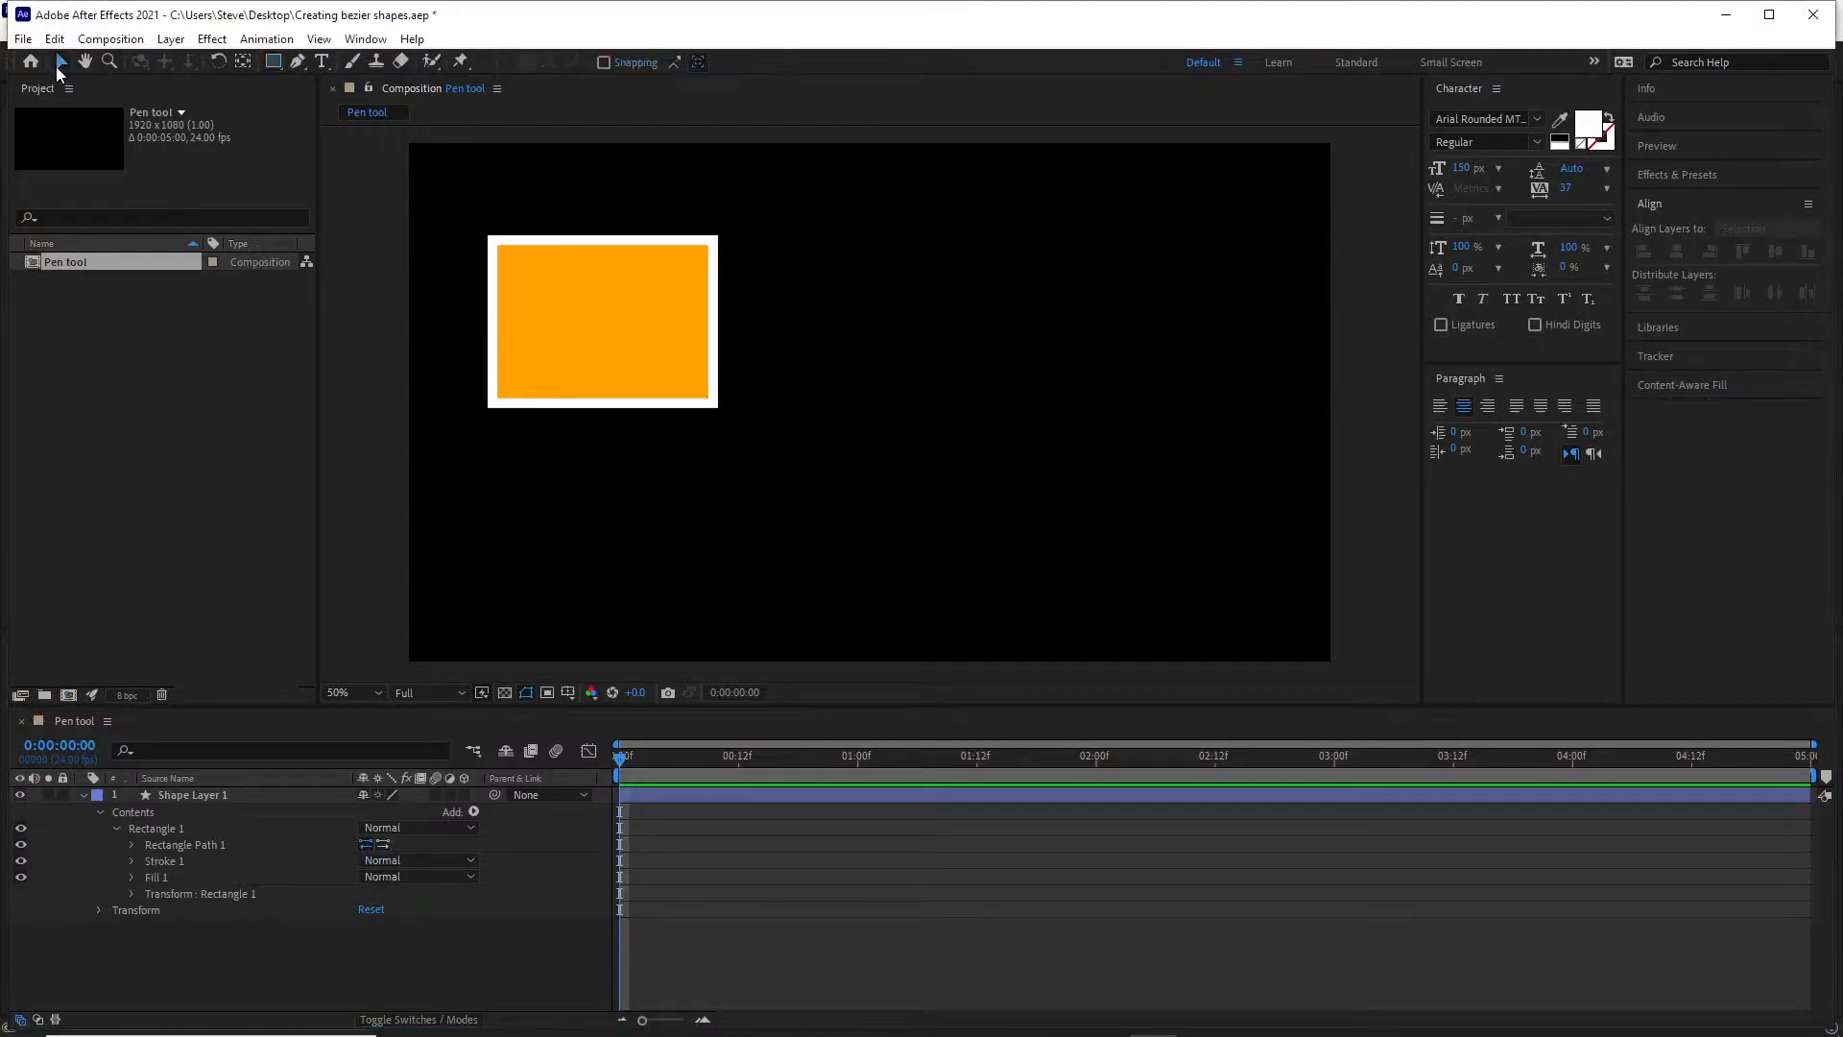
left_click(183, 796)
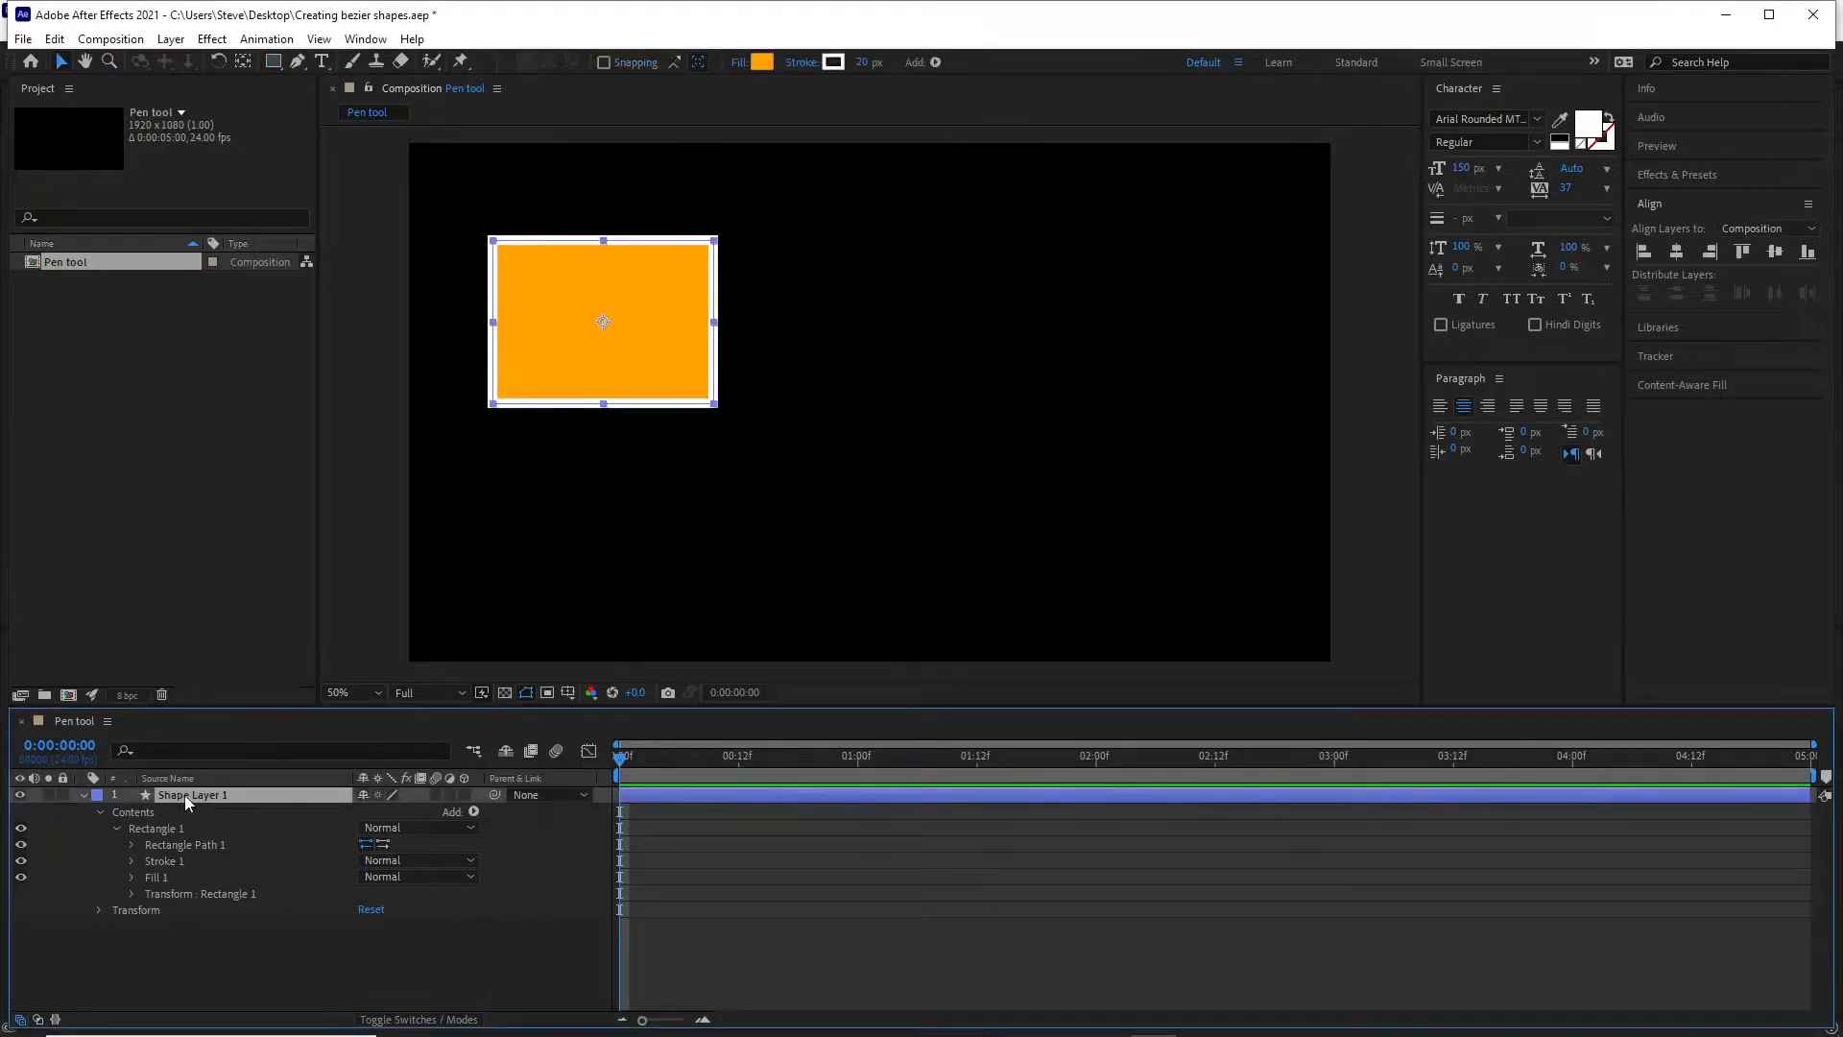
key("Delete")
Draw an orange, white-stroked rectangle with Bezier Path enabled in the composition's upper-left area and expand its Path 1 properties.
left_click(271, 62)
left_click(814, 63)
left_click_drag(526, 237, 768, 448)
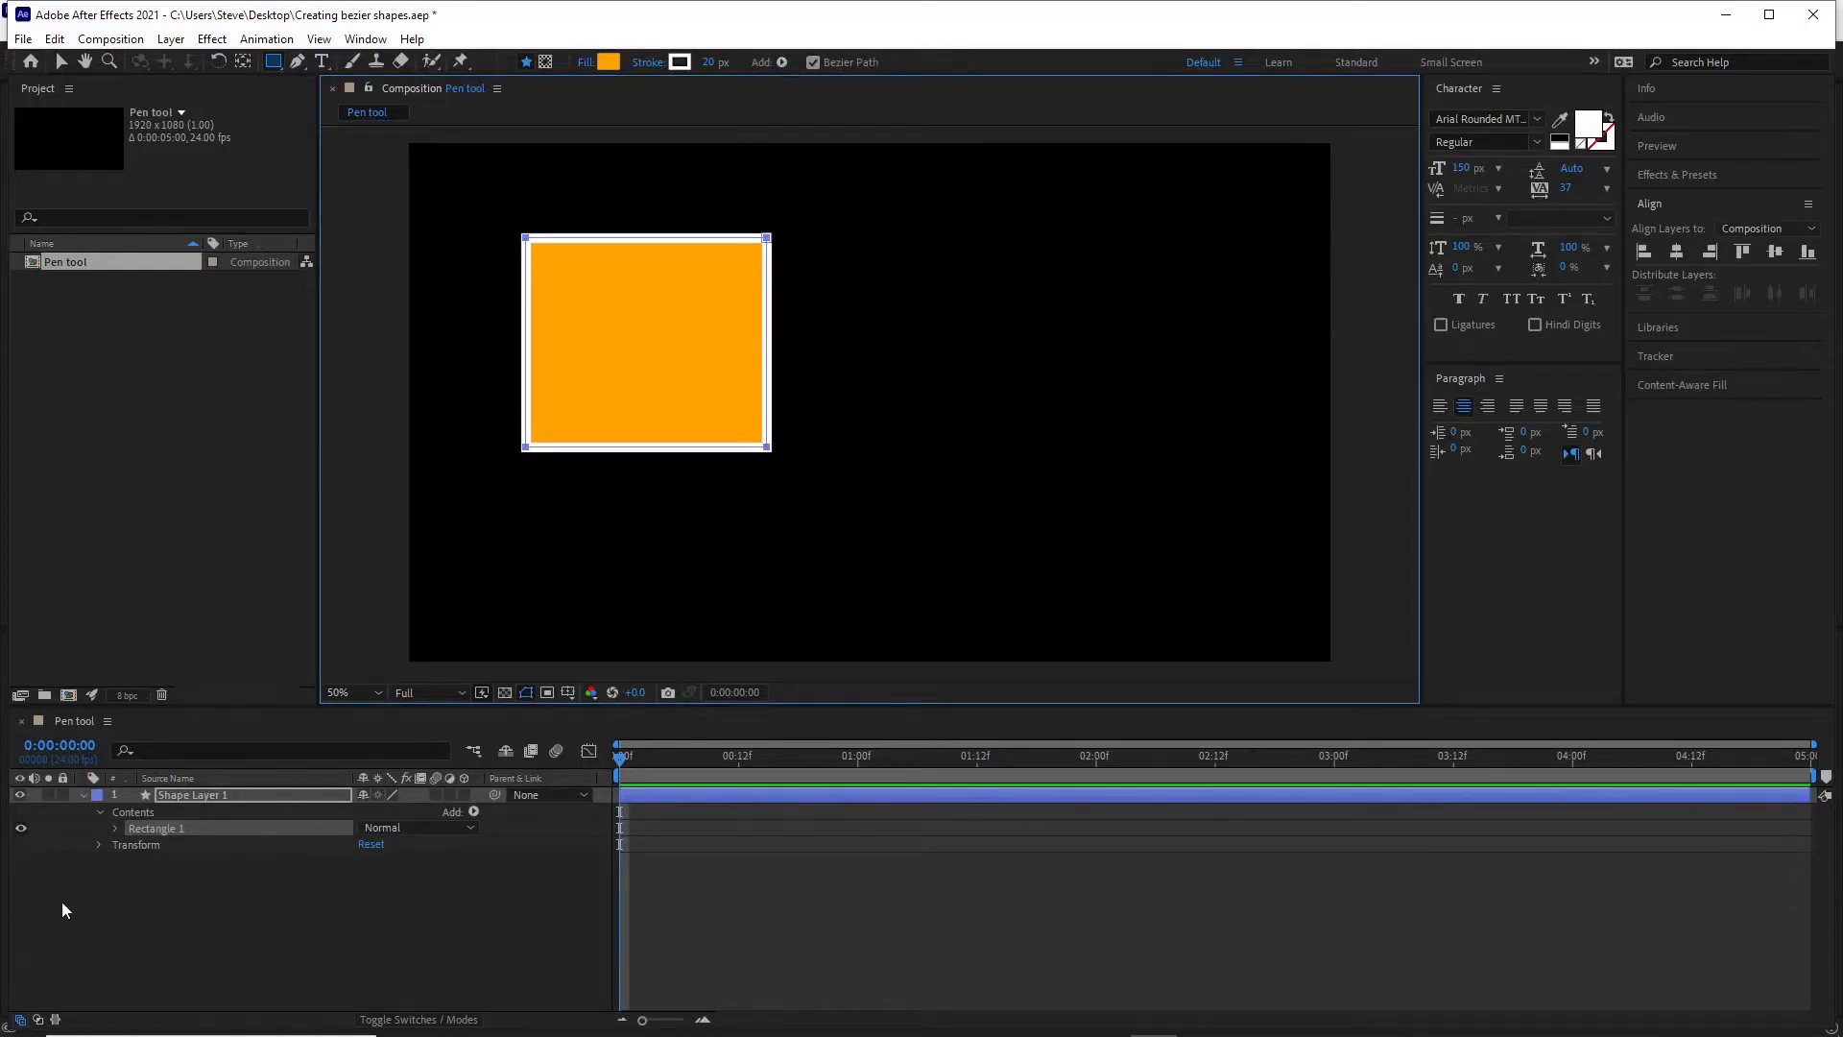
left_click(115, 827)
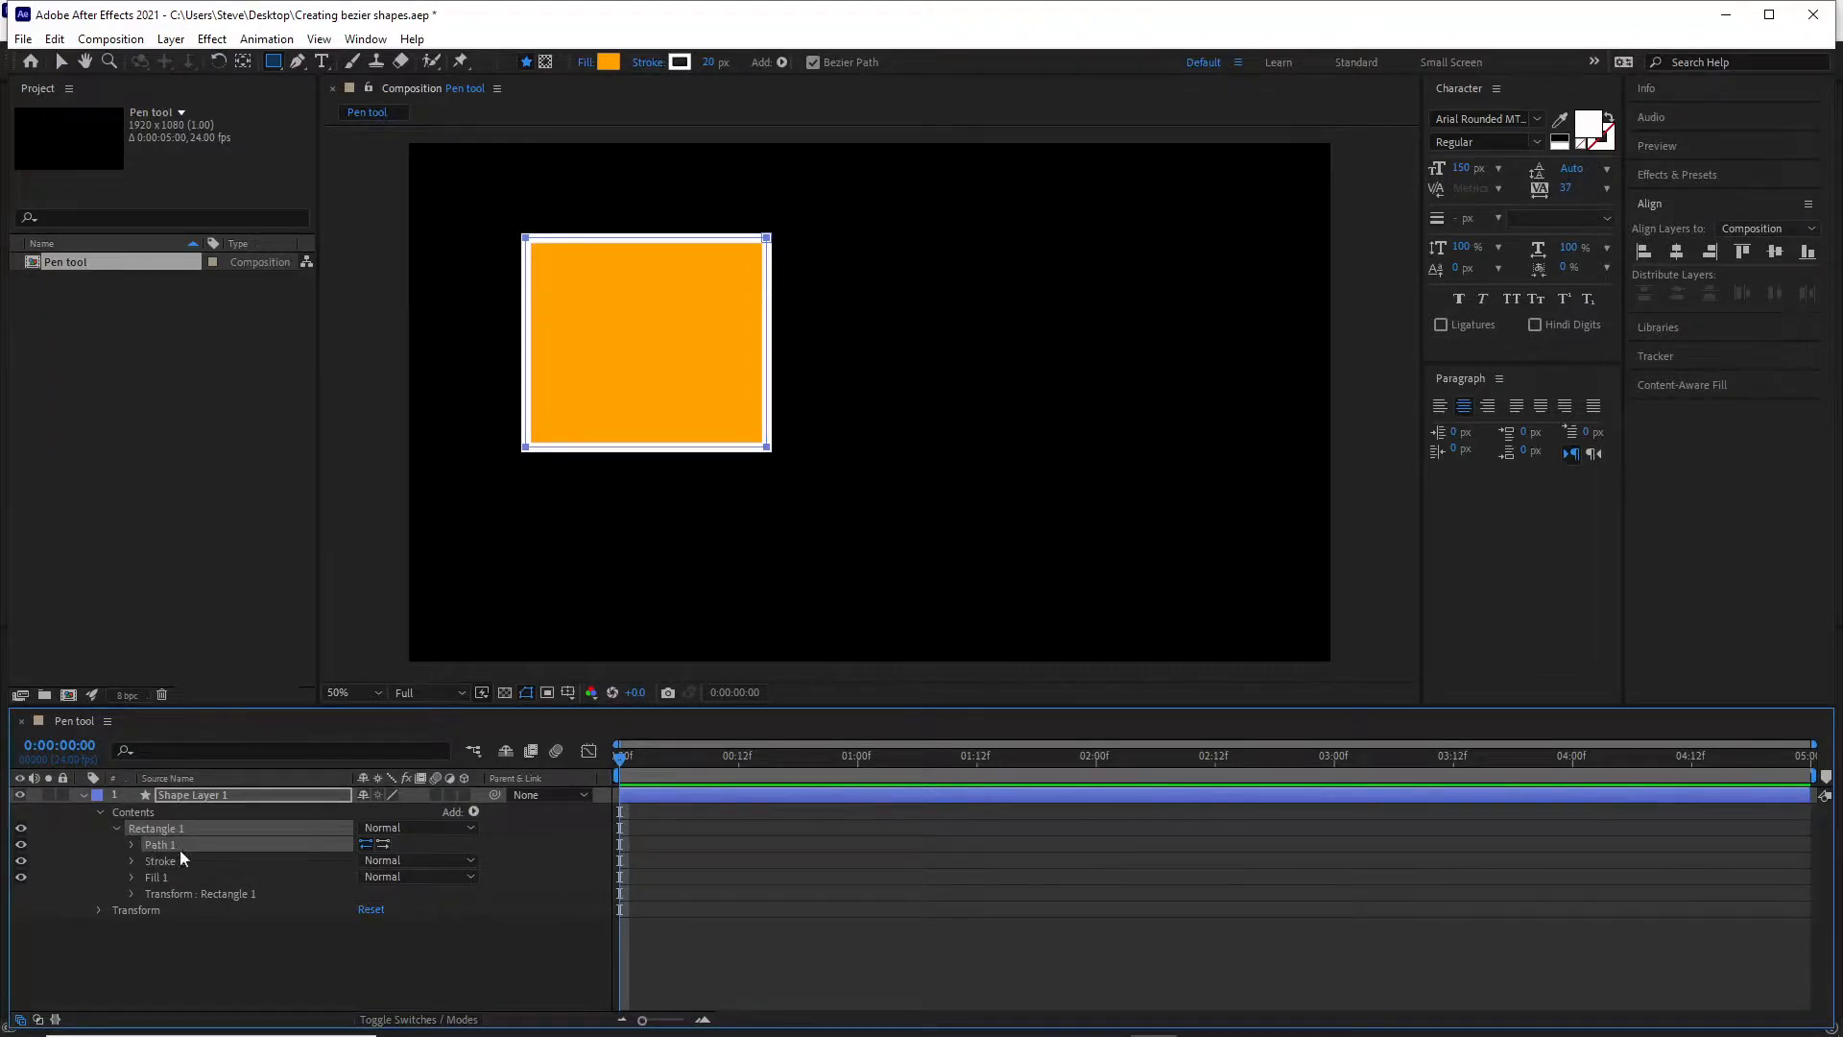
left_click(132, 845)
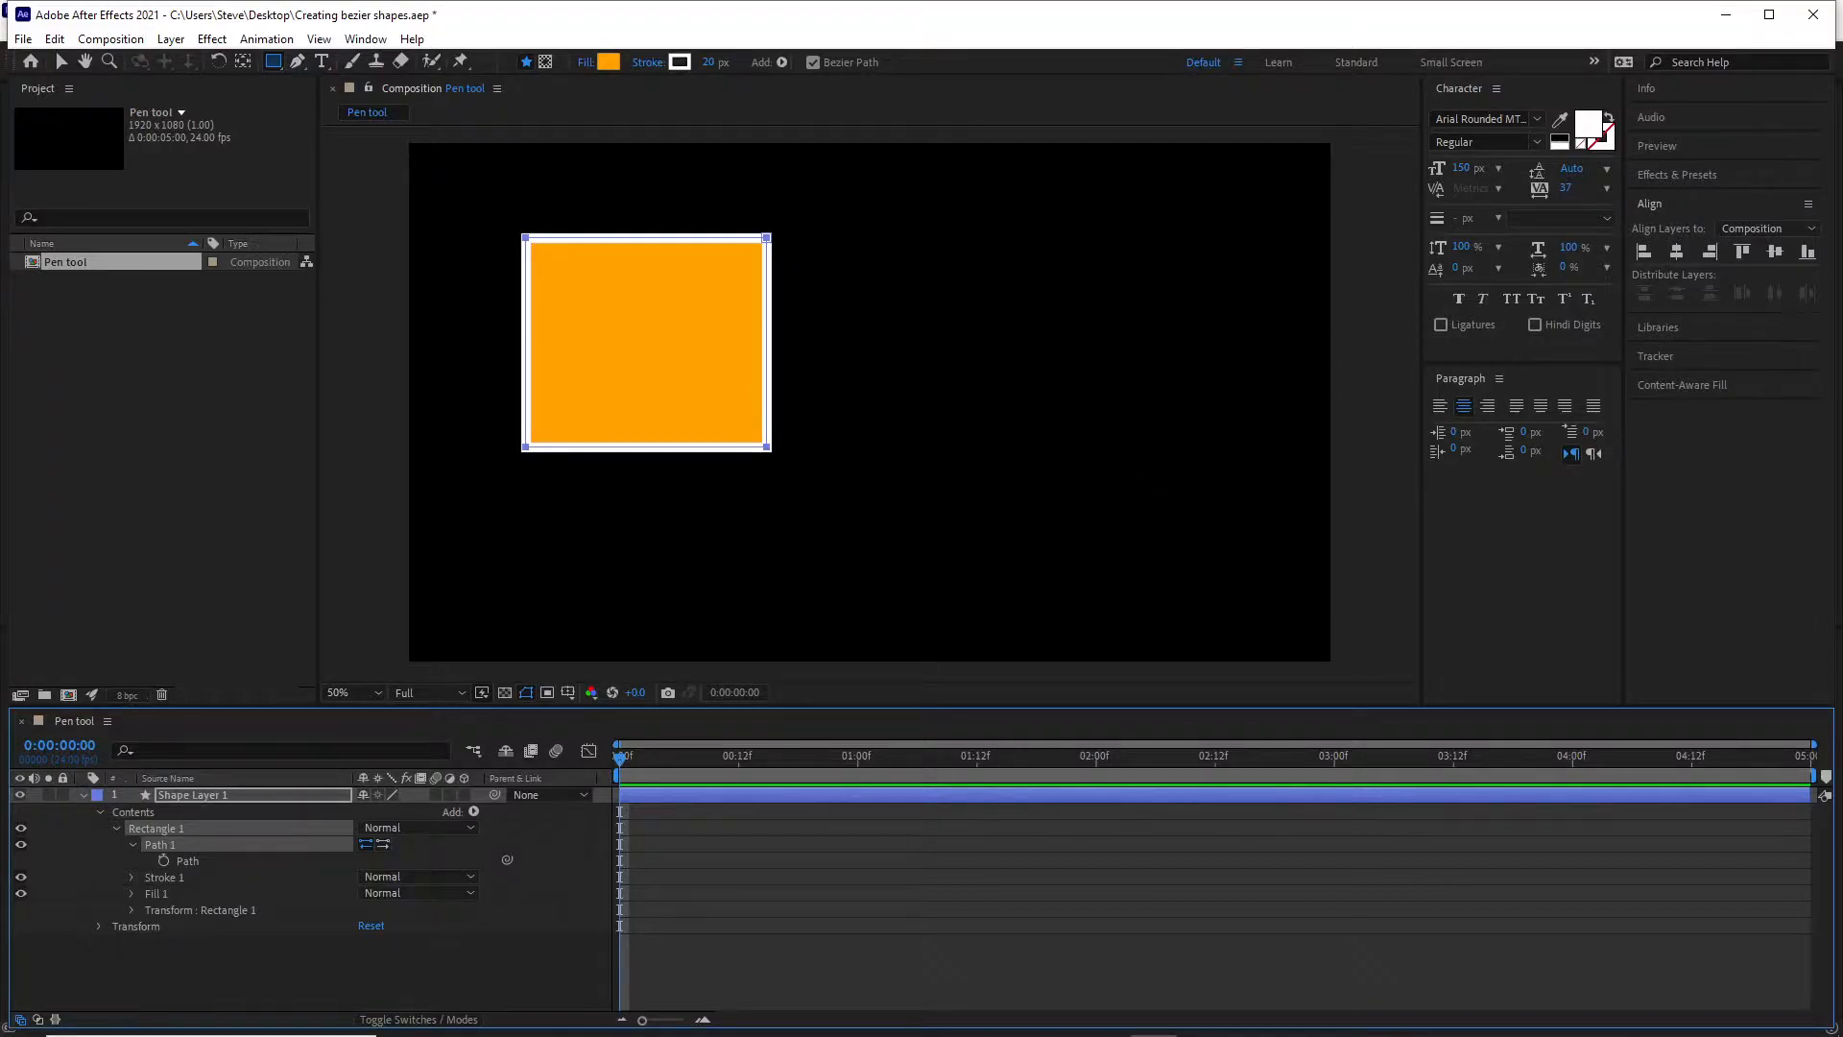
left_click(187, 846)
Move the whole rectangle path slightly downward with the Selection tool, then deselect the shape layer.
left_click(62, 63)
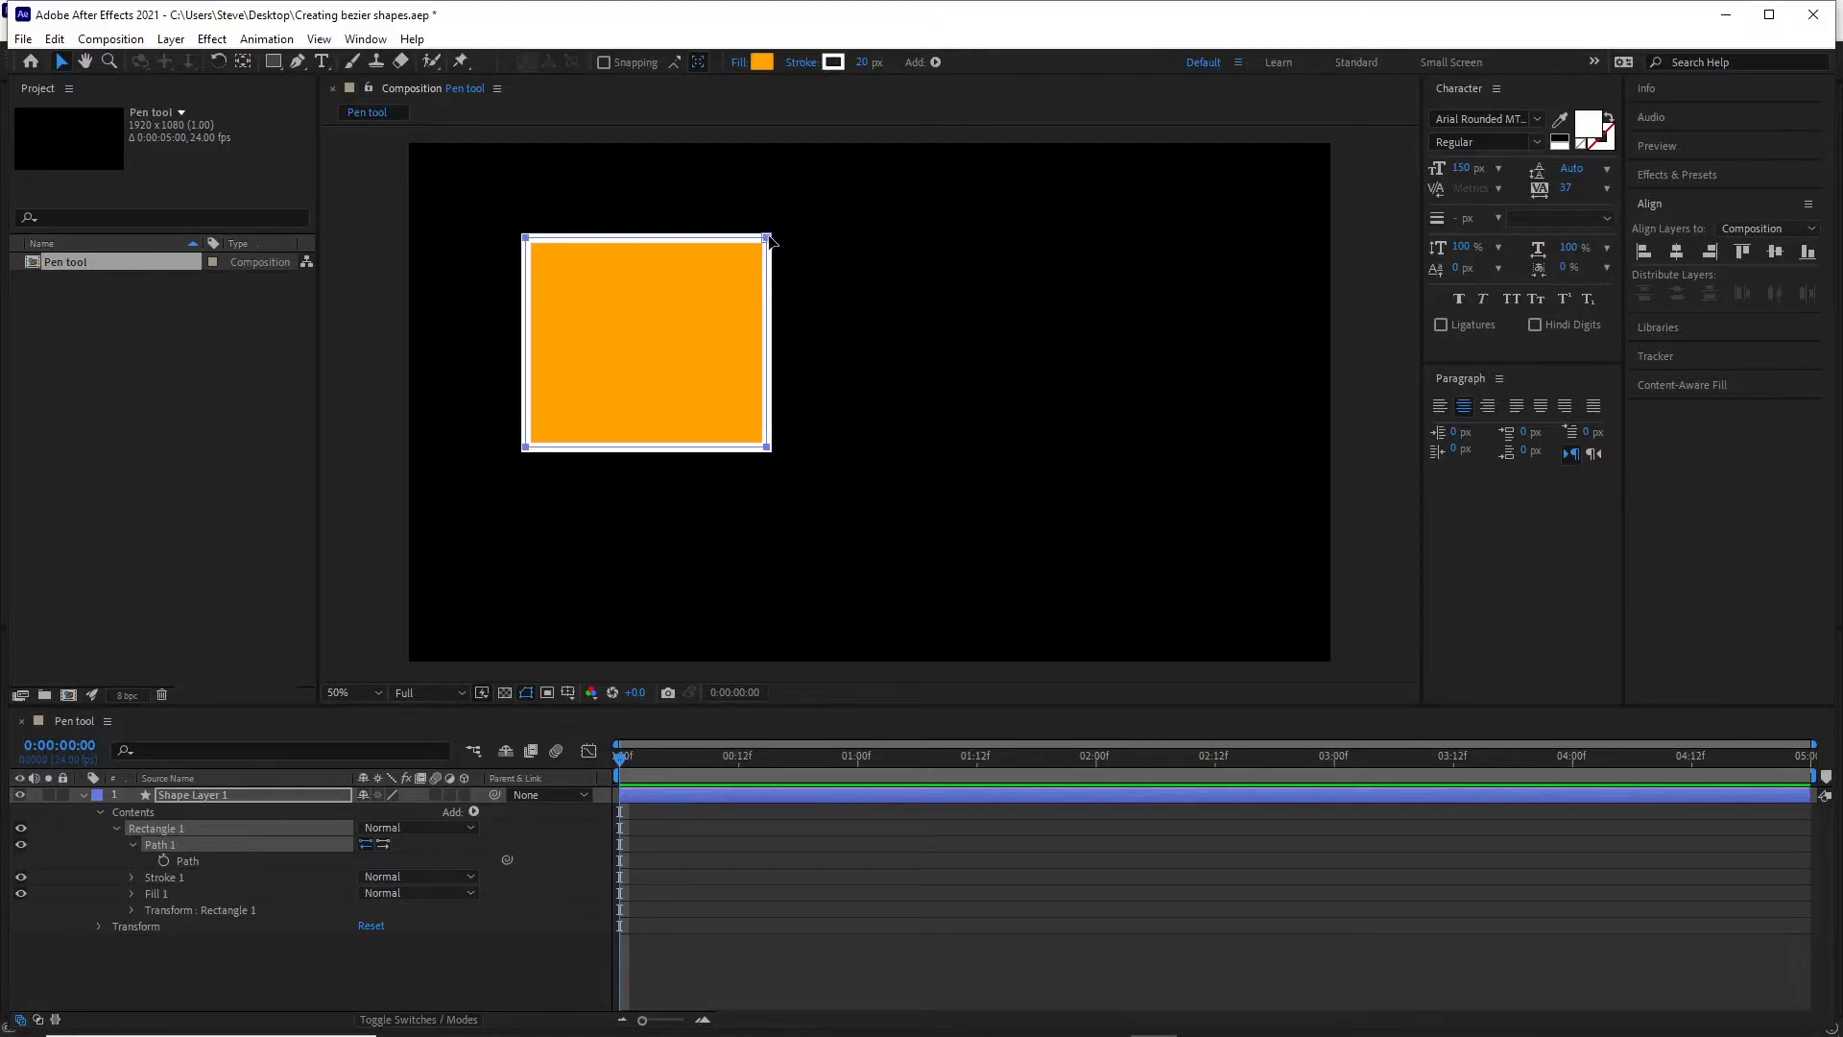
left_click_drag(769, 241, 768, 273)
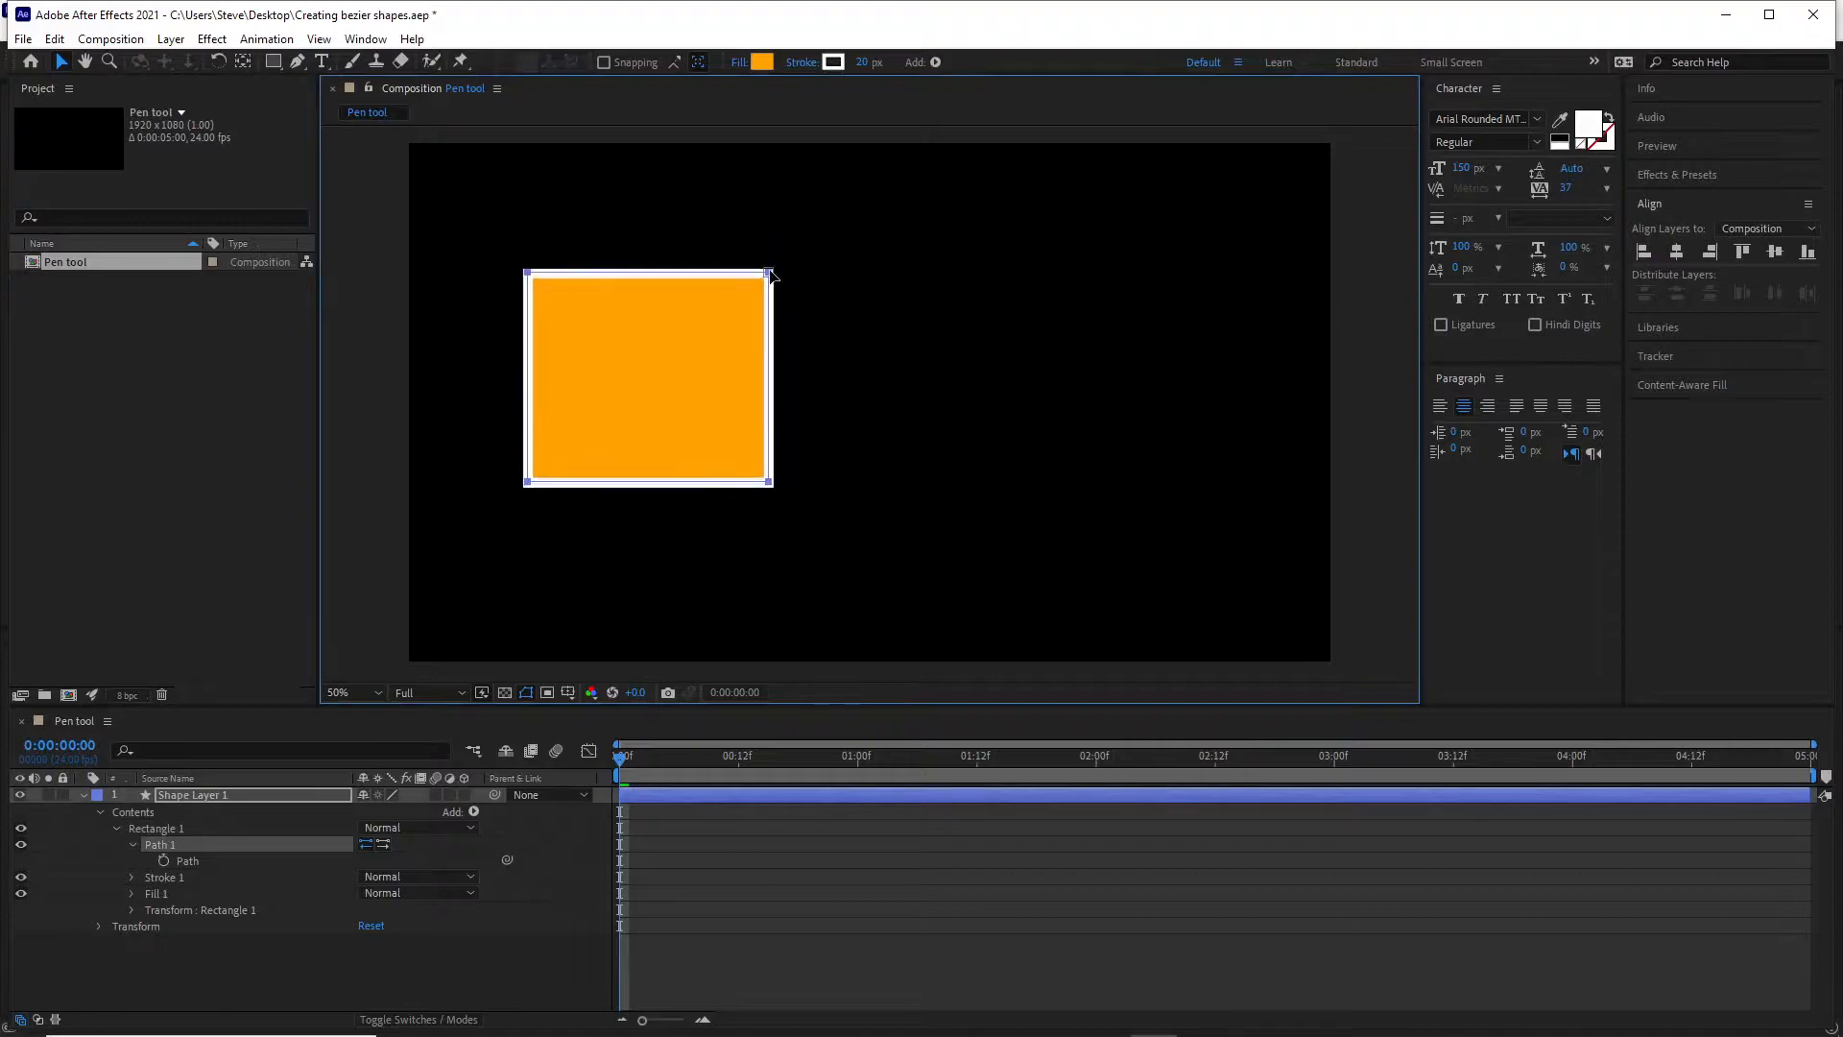
left_click(670, 420)
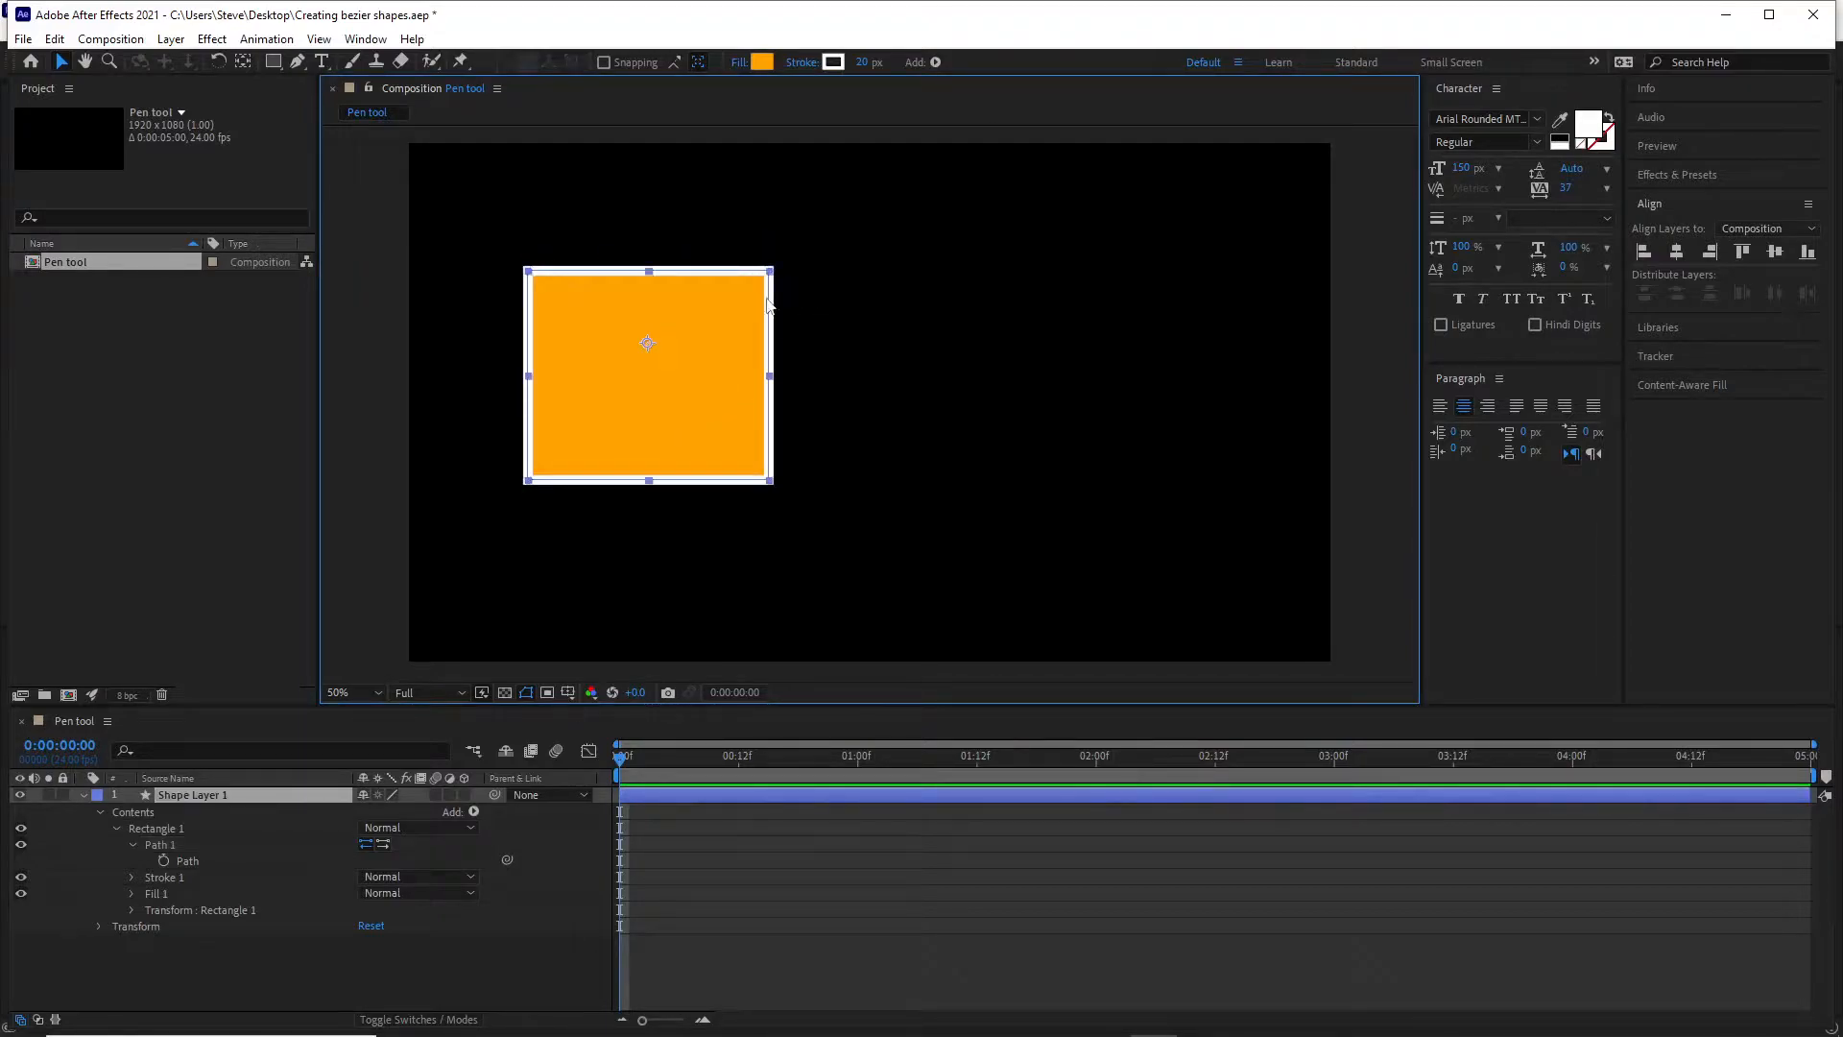
left_click(954, 398)
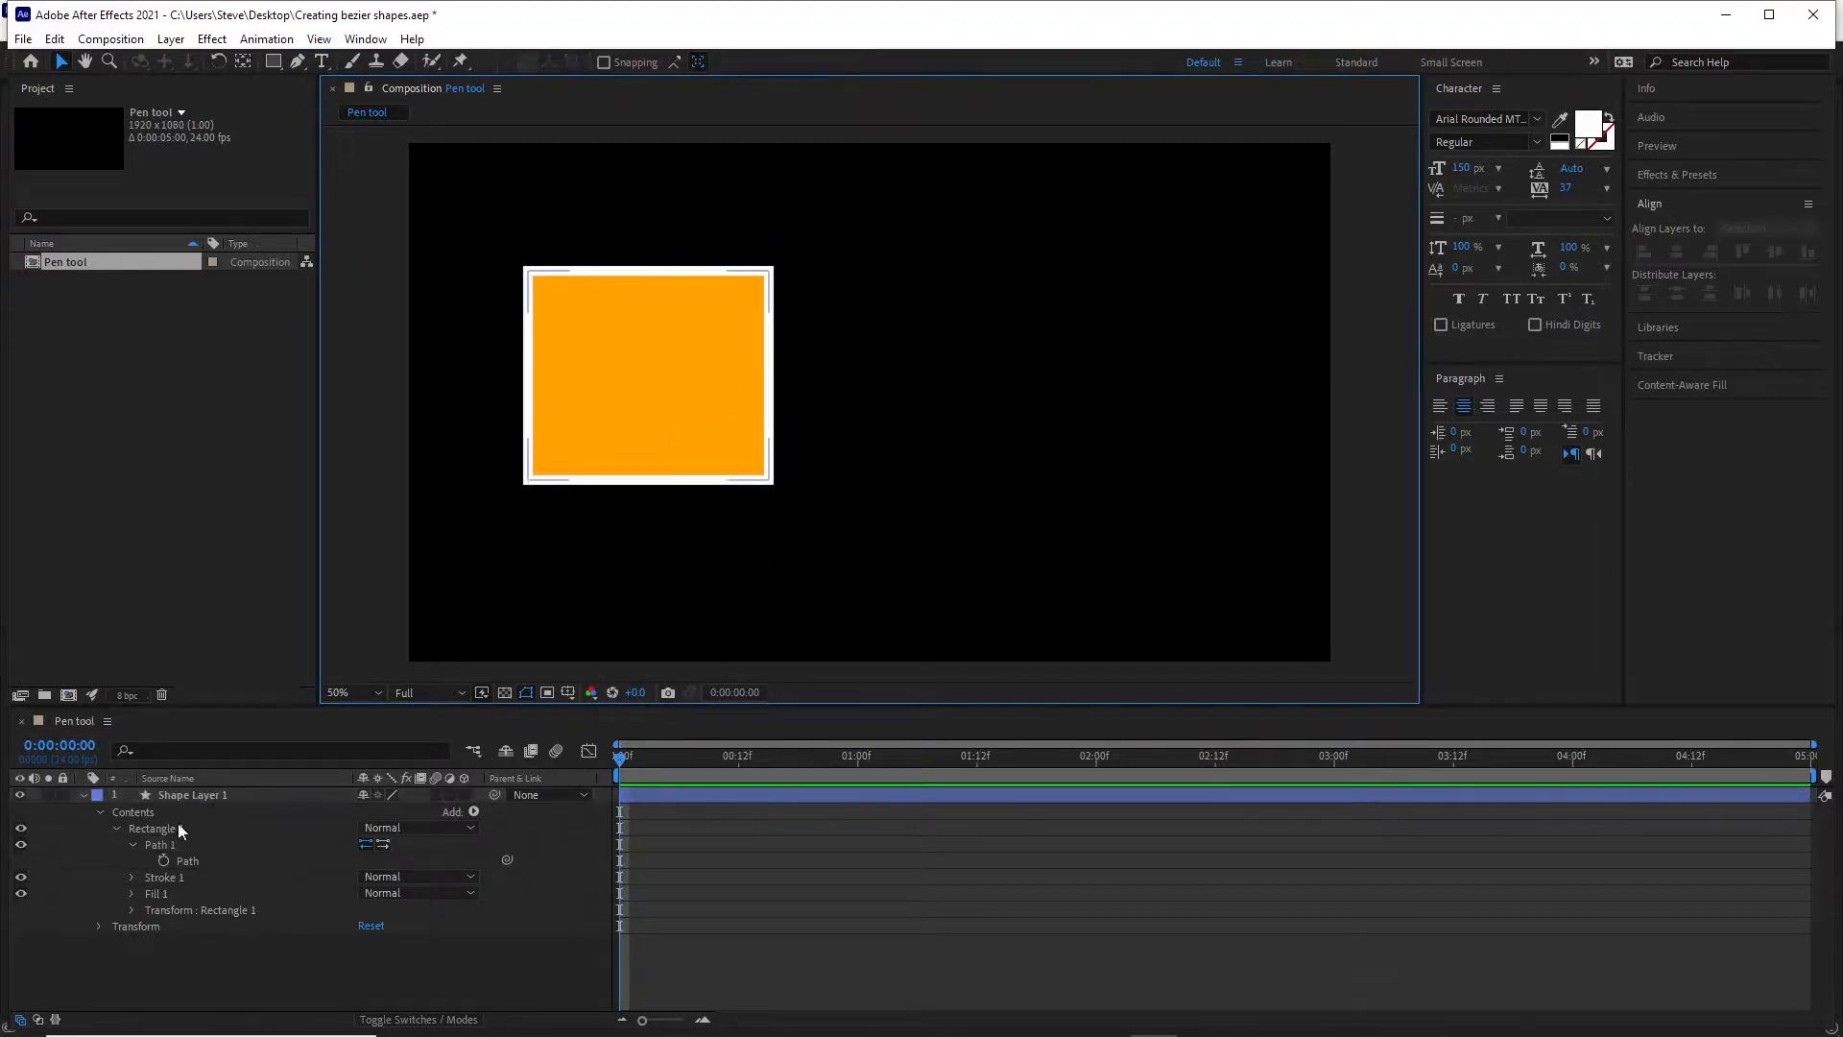
Reshape Path 1 into an irregular quadrilateral by moving its upper-right, upper-left and lower-right vertices individually.
left_click(163, 843)
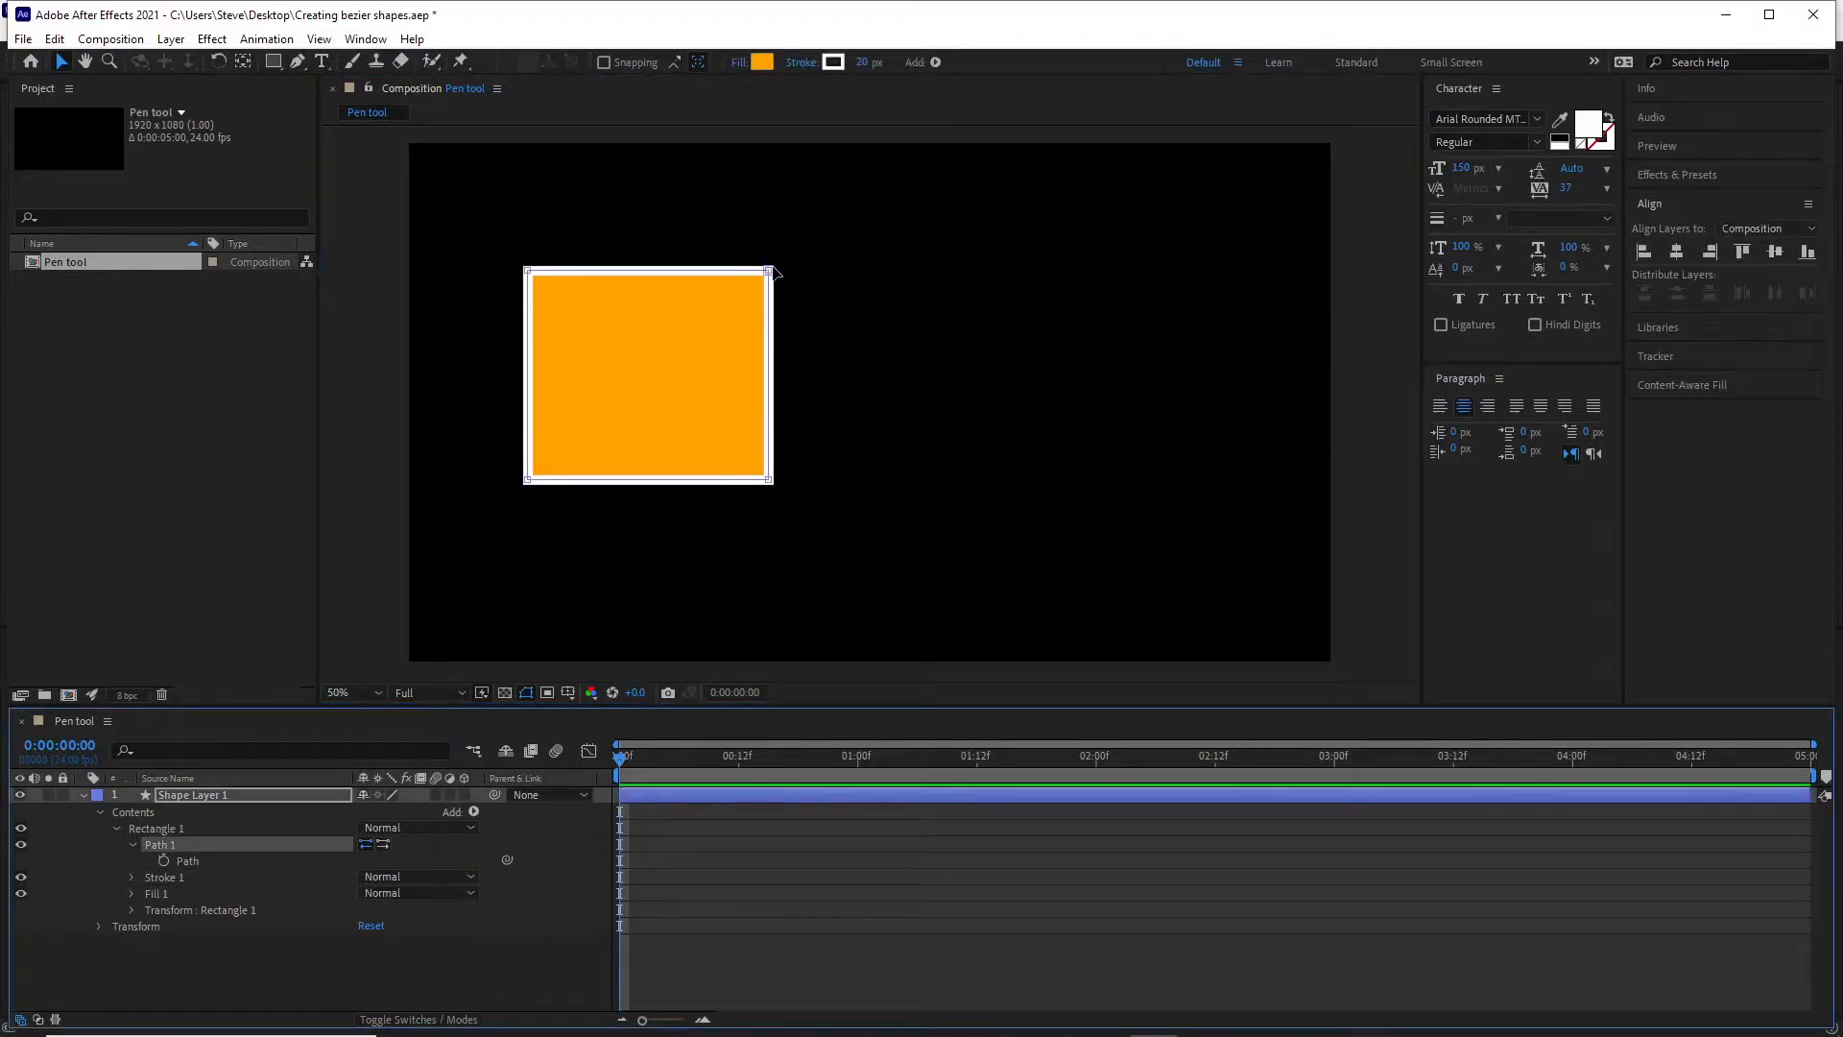
mouse_move(770, 271)
left_mouse_down()
mouse_move(774, 315)
mouse_move(758, 256)
left_mouse_up()
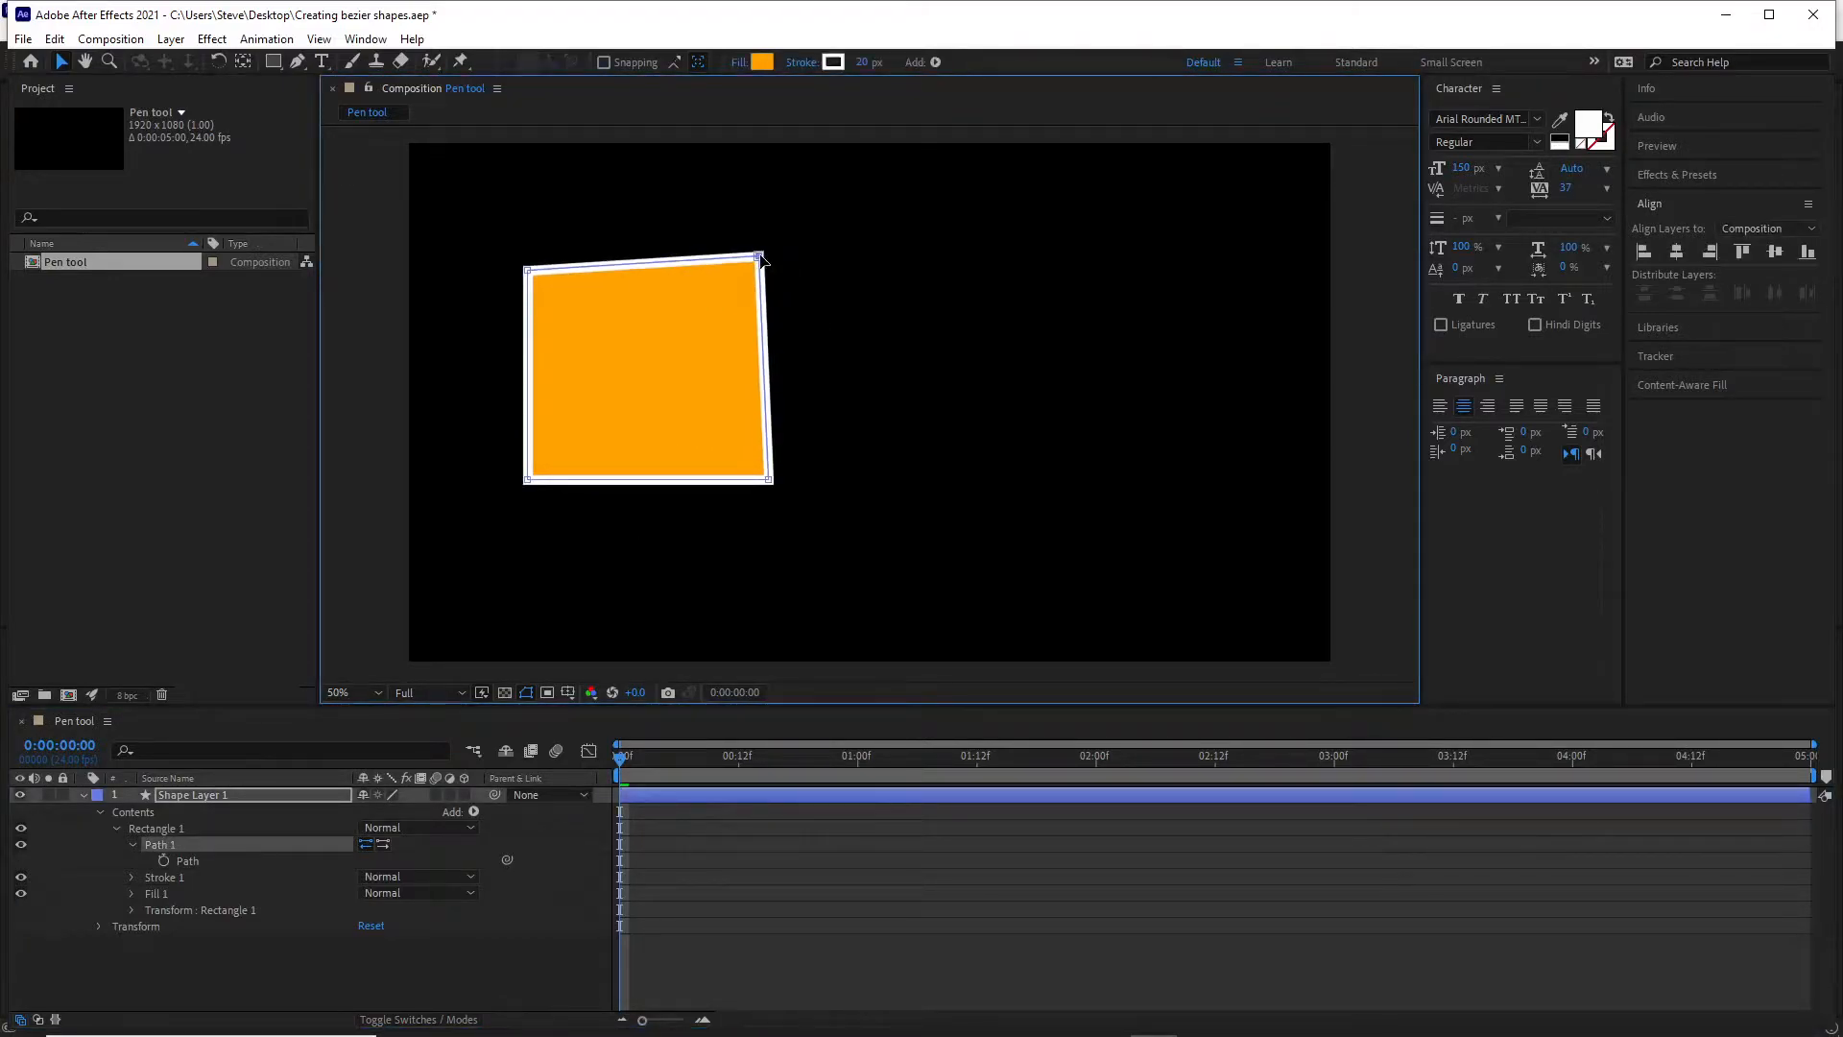
left_click_drag(527, 272, 521, 207)
left_click_drag(770, 482, 842, 542)
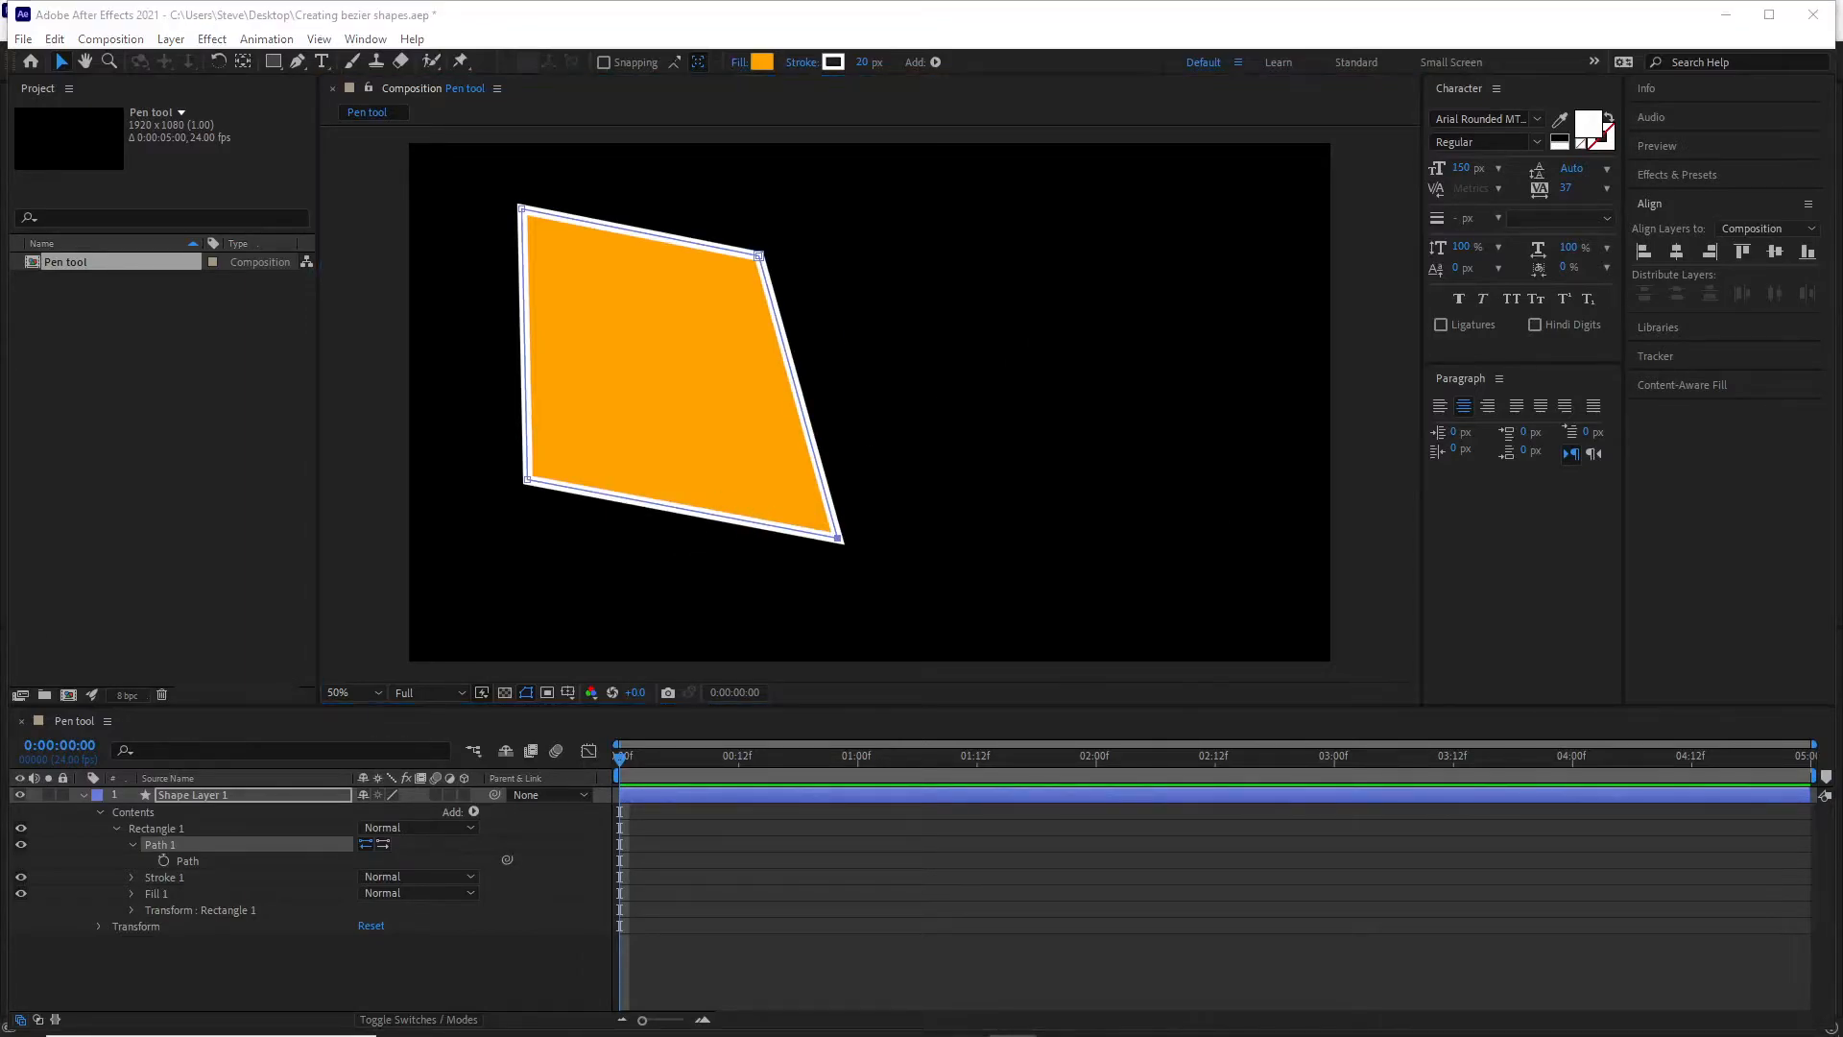
With the Pen tool, curve the path's top edge inward from the upper-right vertex and bulge its right edge using the lower-right vertex's handles.
left_click(297, 64)
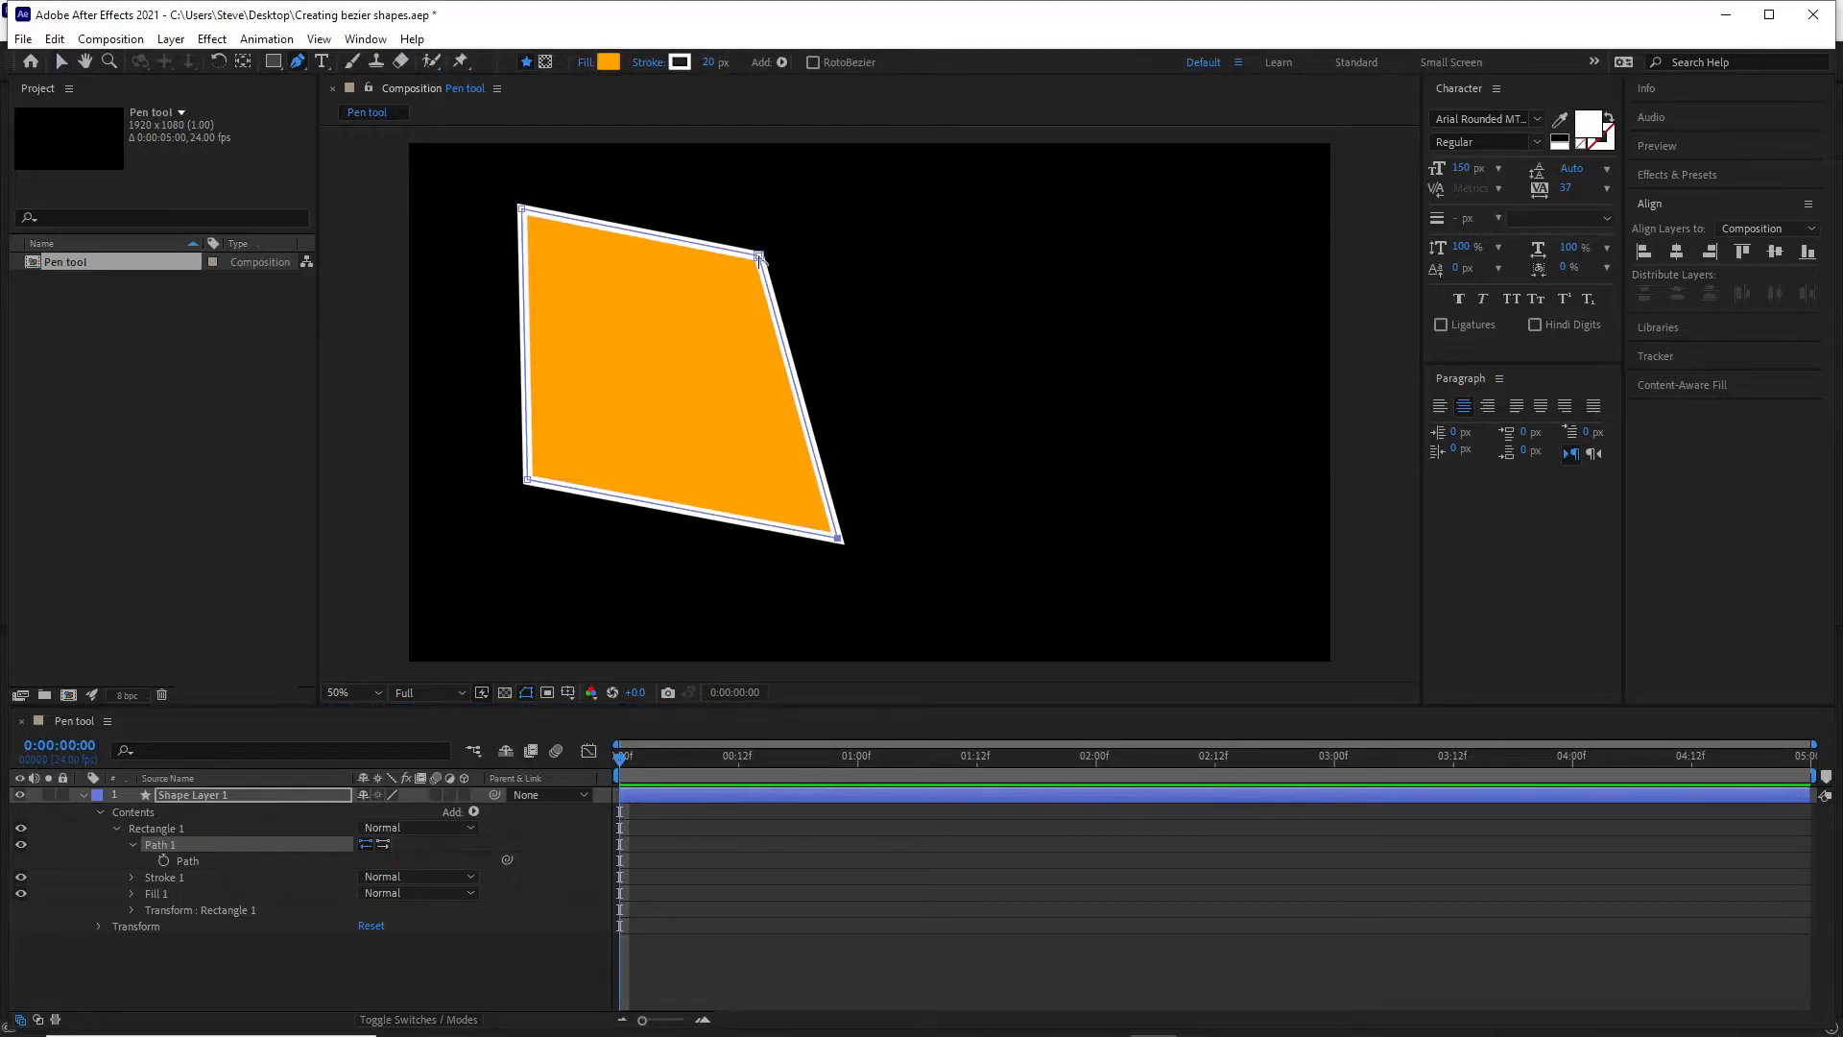
left_click_drag(758, 257, 599, 300)
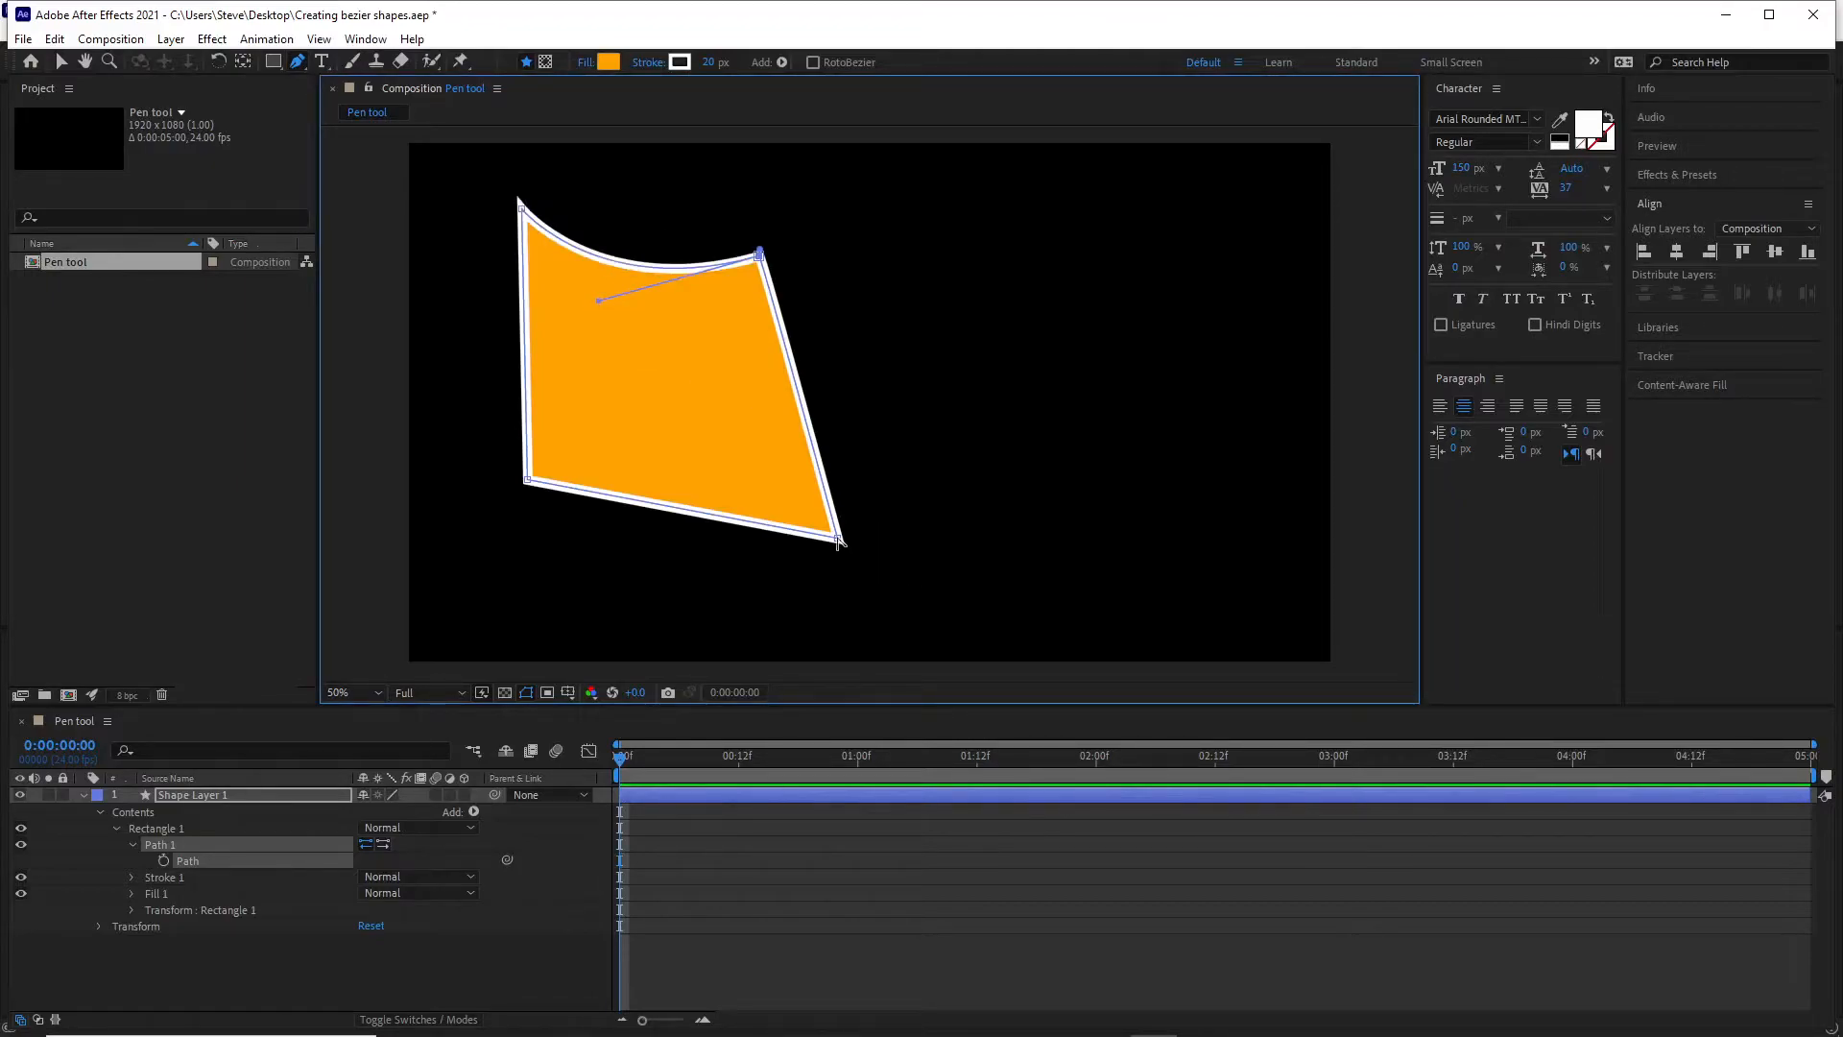
left_click_drag(838, 542, 908, 470)
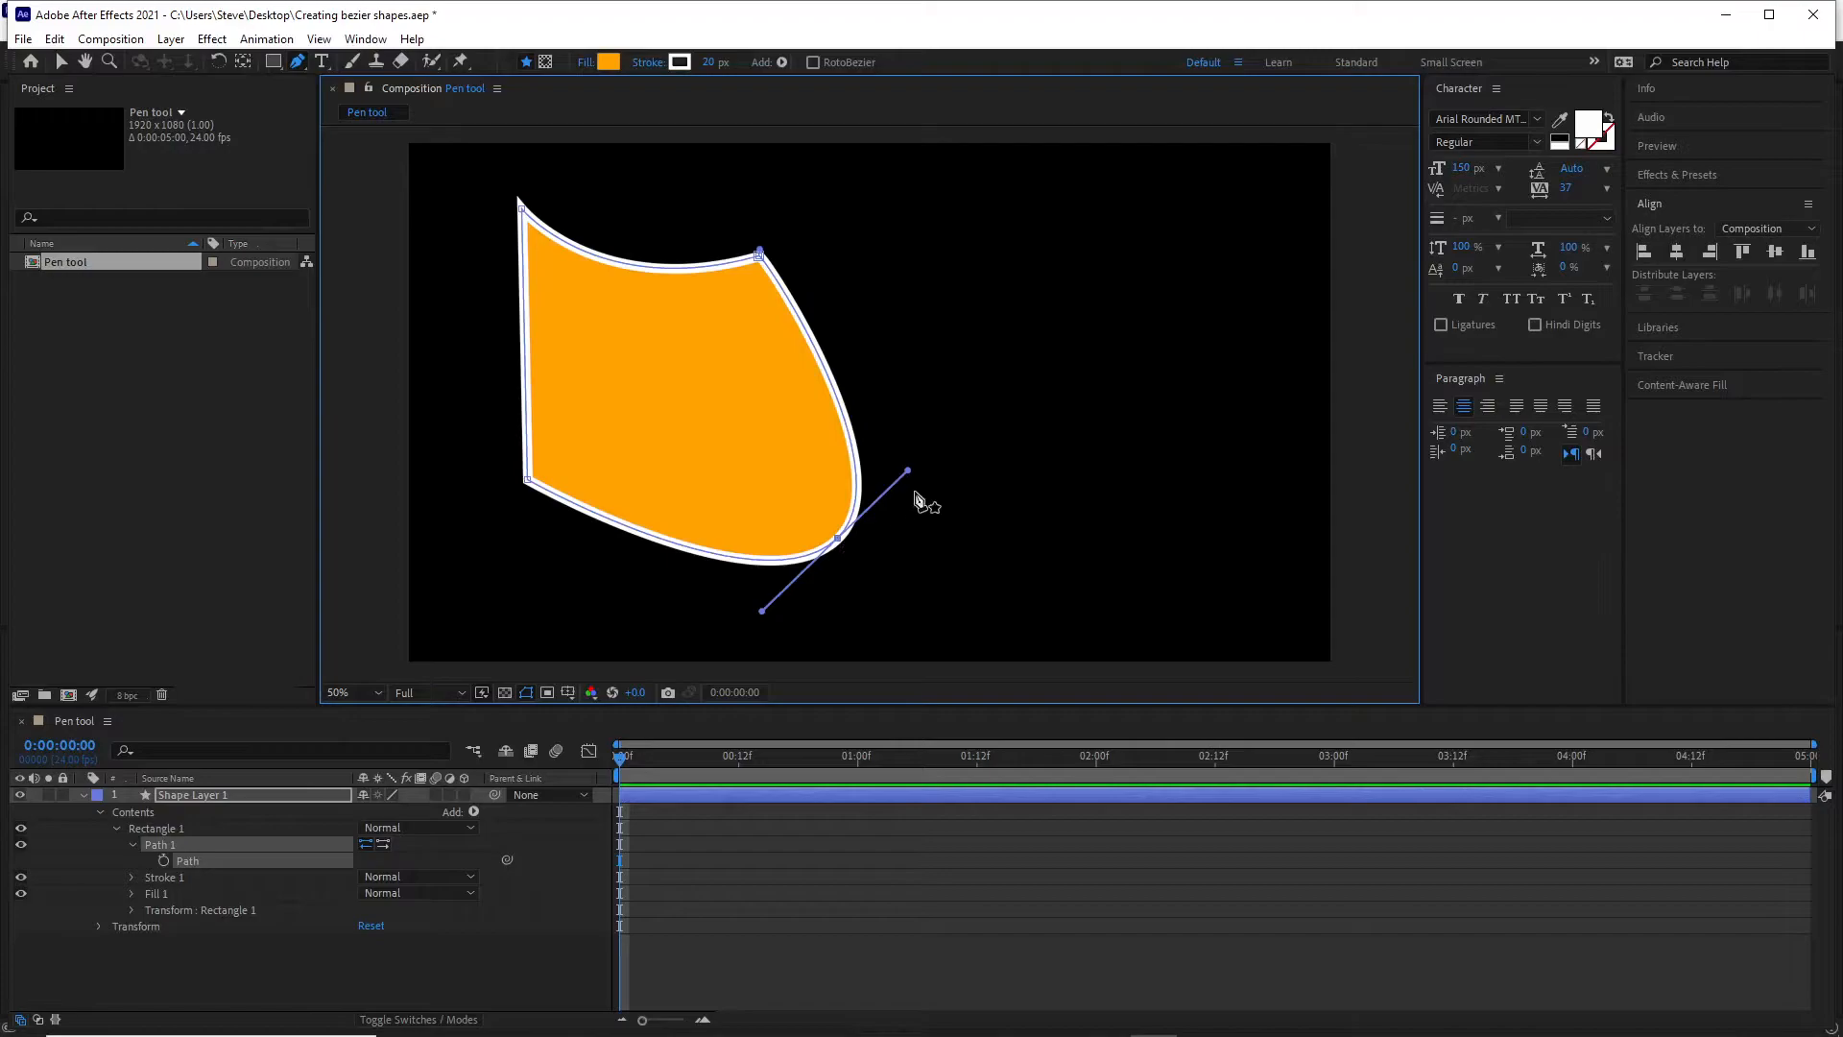
left_click_drag(909, 471, 1104, 433)
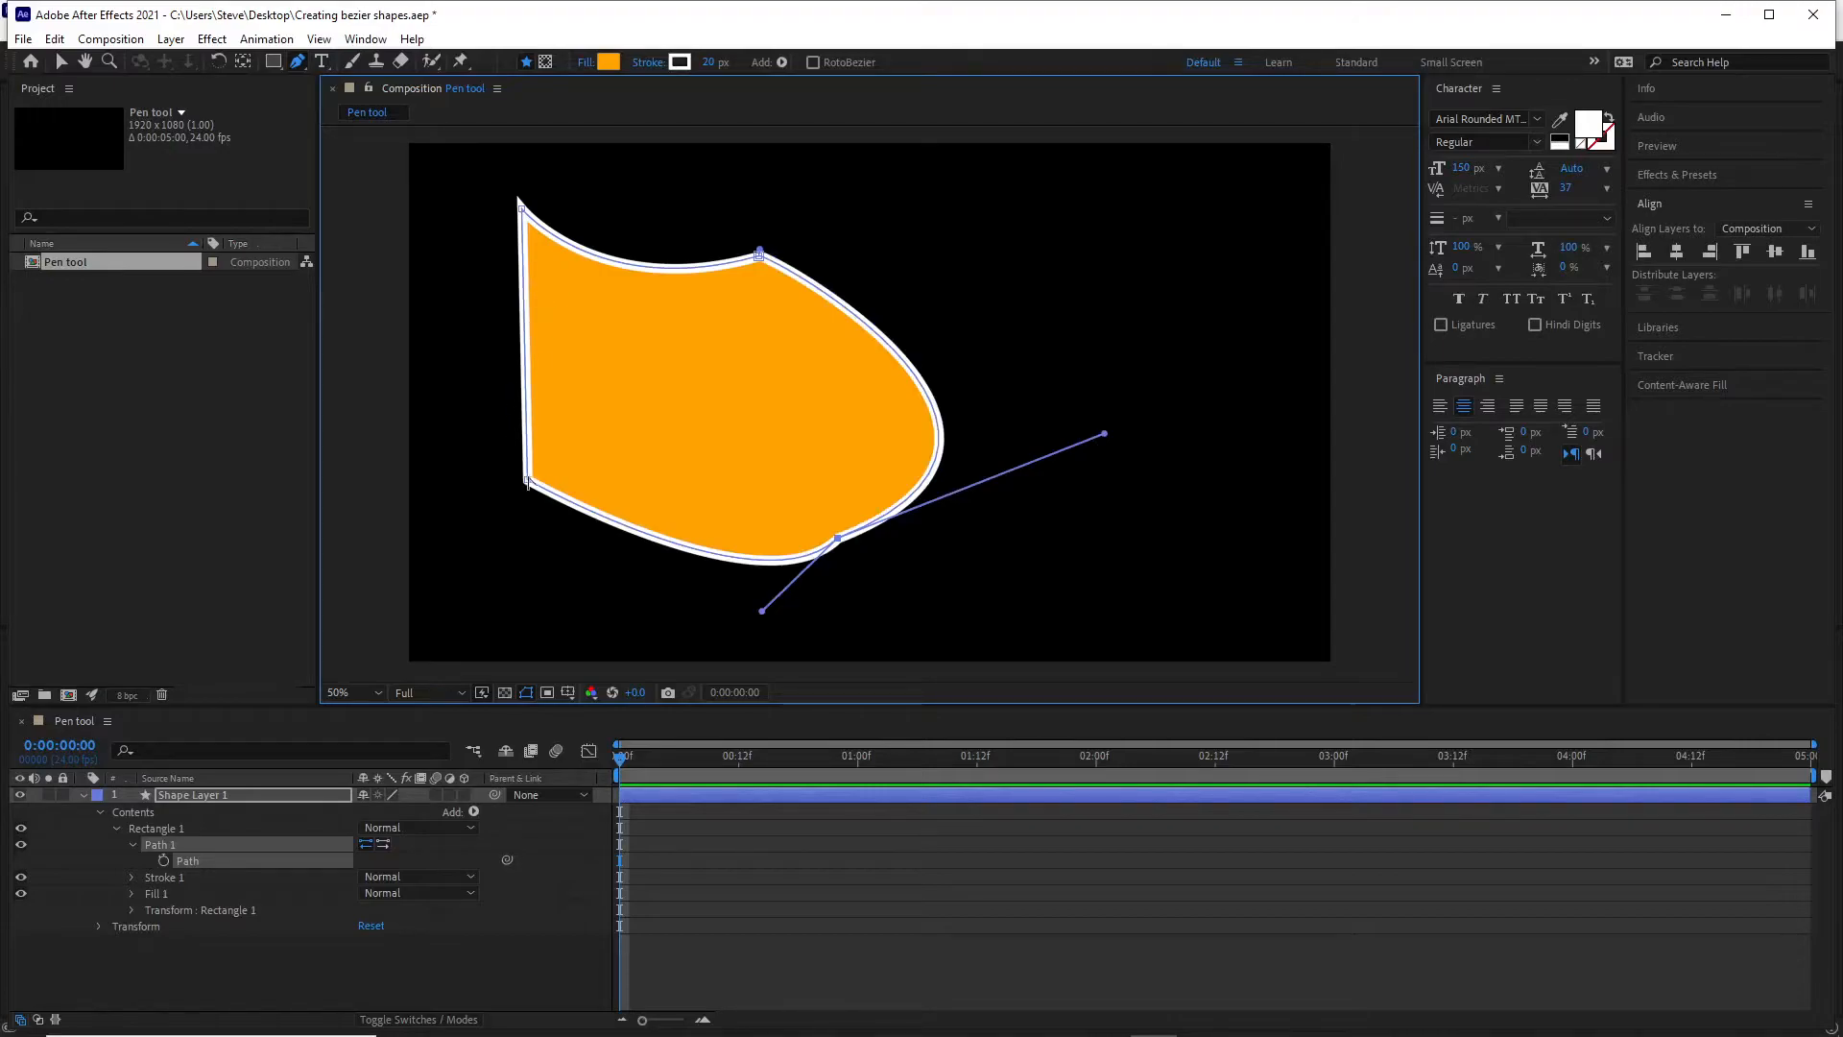
Round the lower-left and upper-left vertices into curves, and extend the upper-left vertex's right-hand handle independently to the right.
left_click_drag(527, 479, 645, 603)
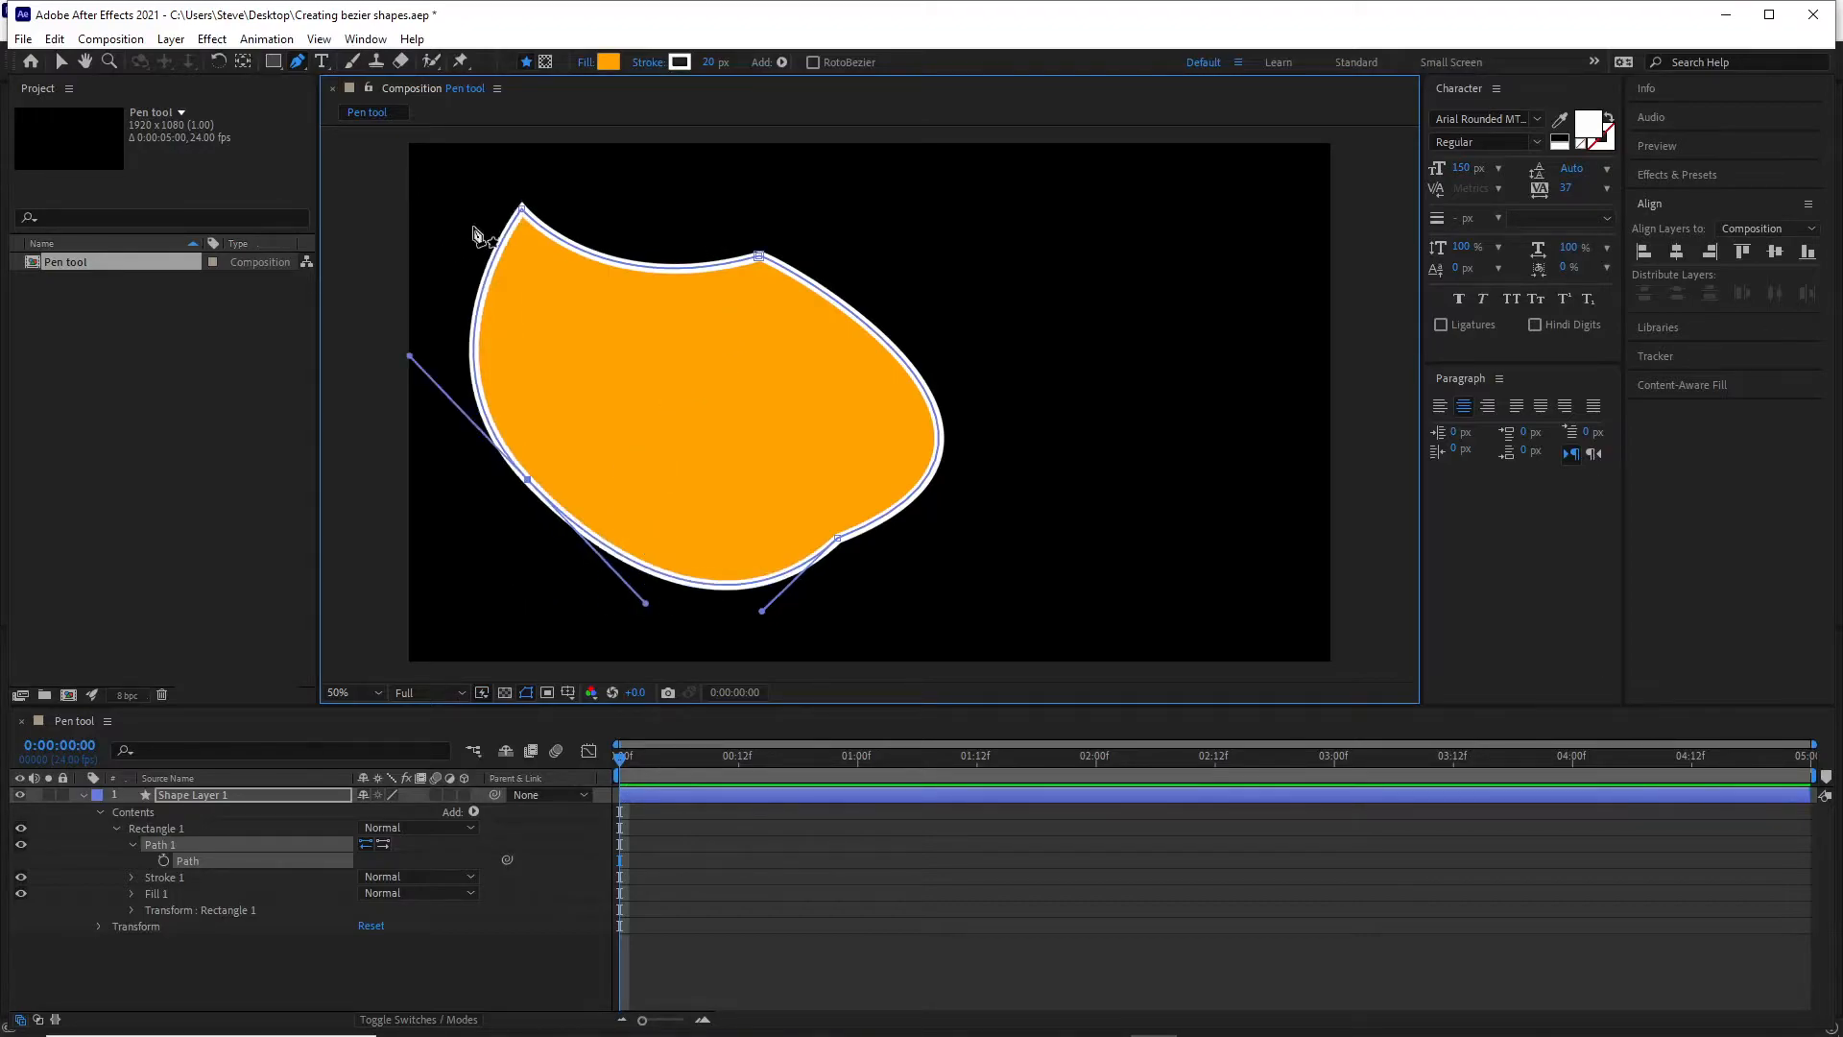
left_click(521, 207, "alt")
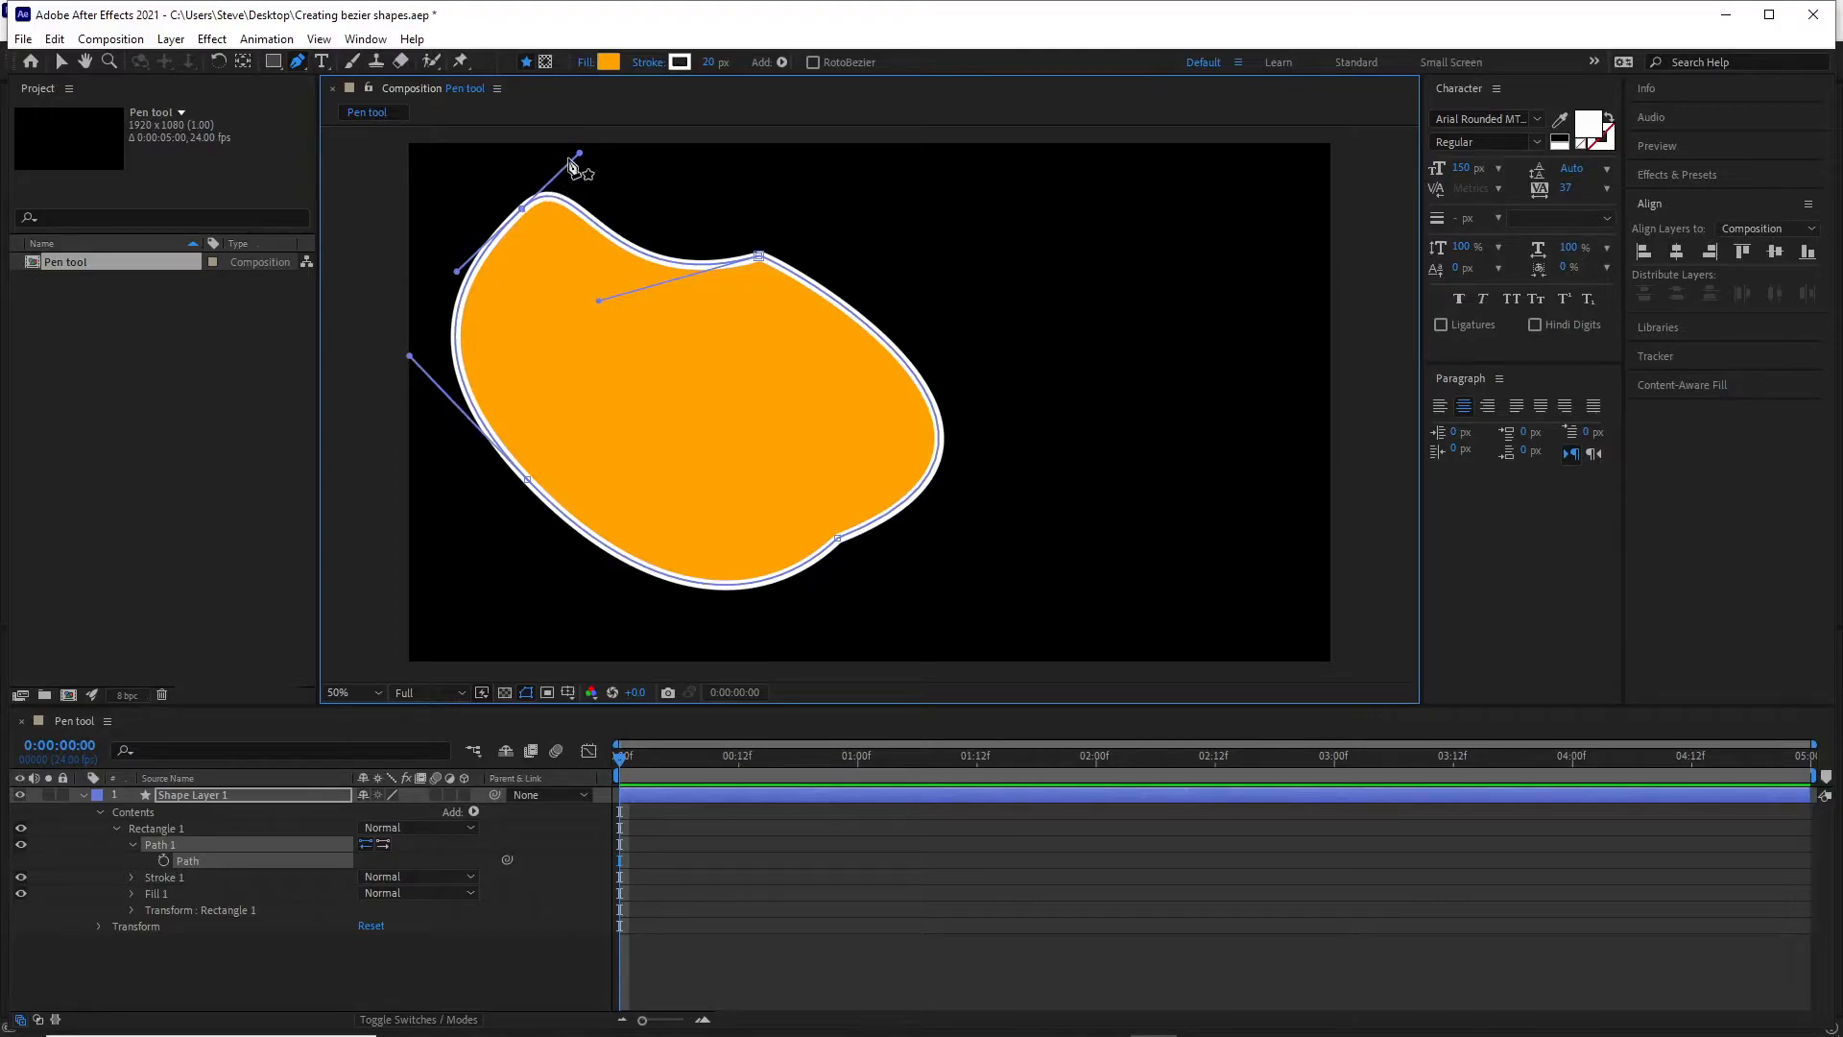
mouse_move(580, 154)
left_mouse_down()
mouse_move(619, 182)
mouse_move(765, 173)
mouse_move(583, 175)
left_mouse_up()
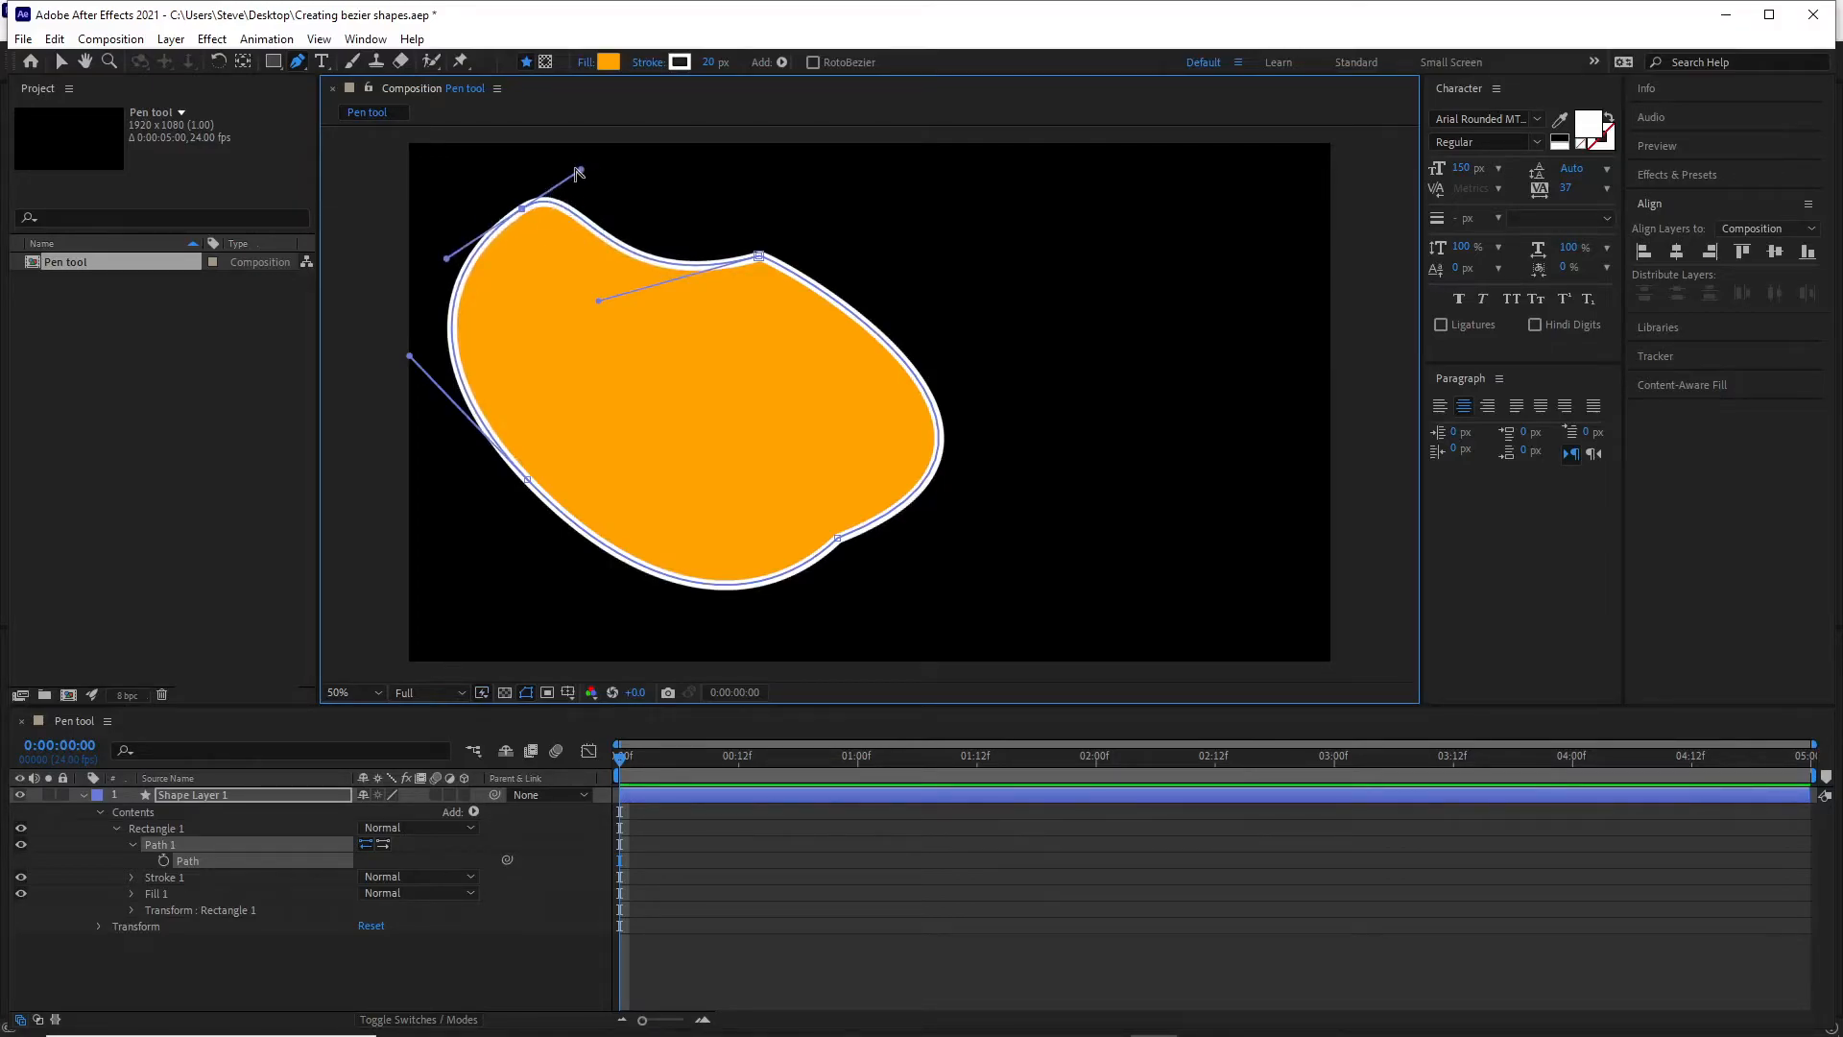
left_click_drag(579, 169, 688, 179)
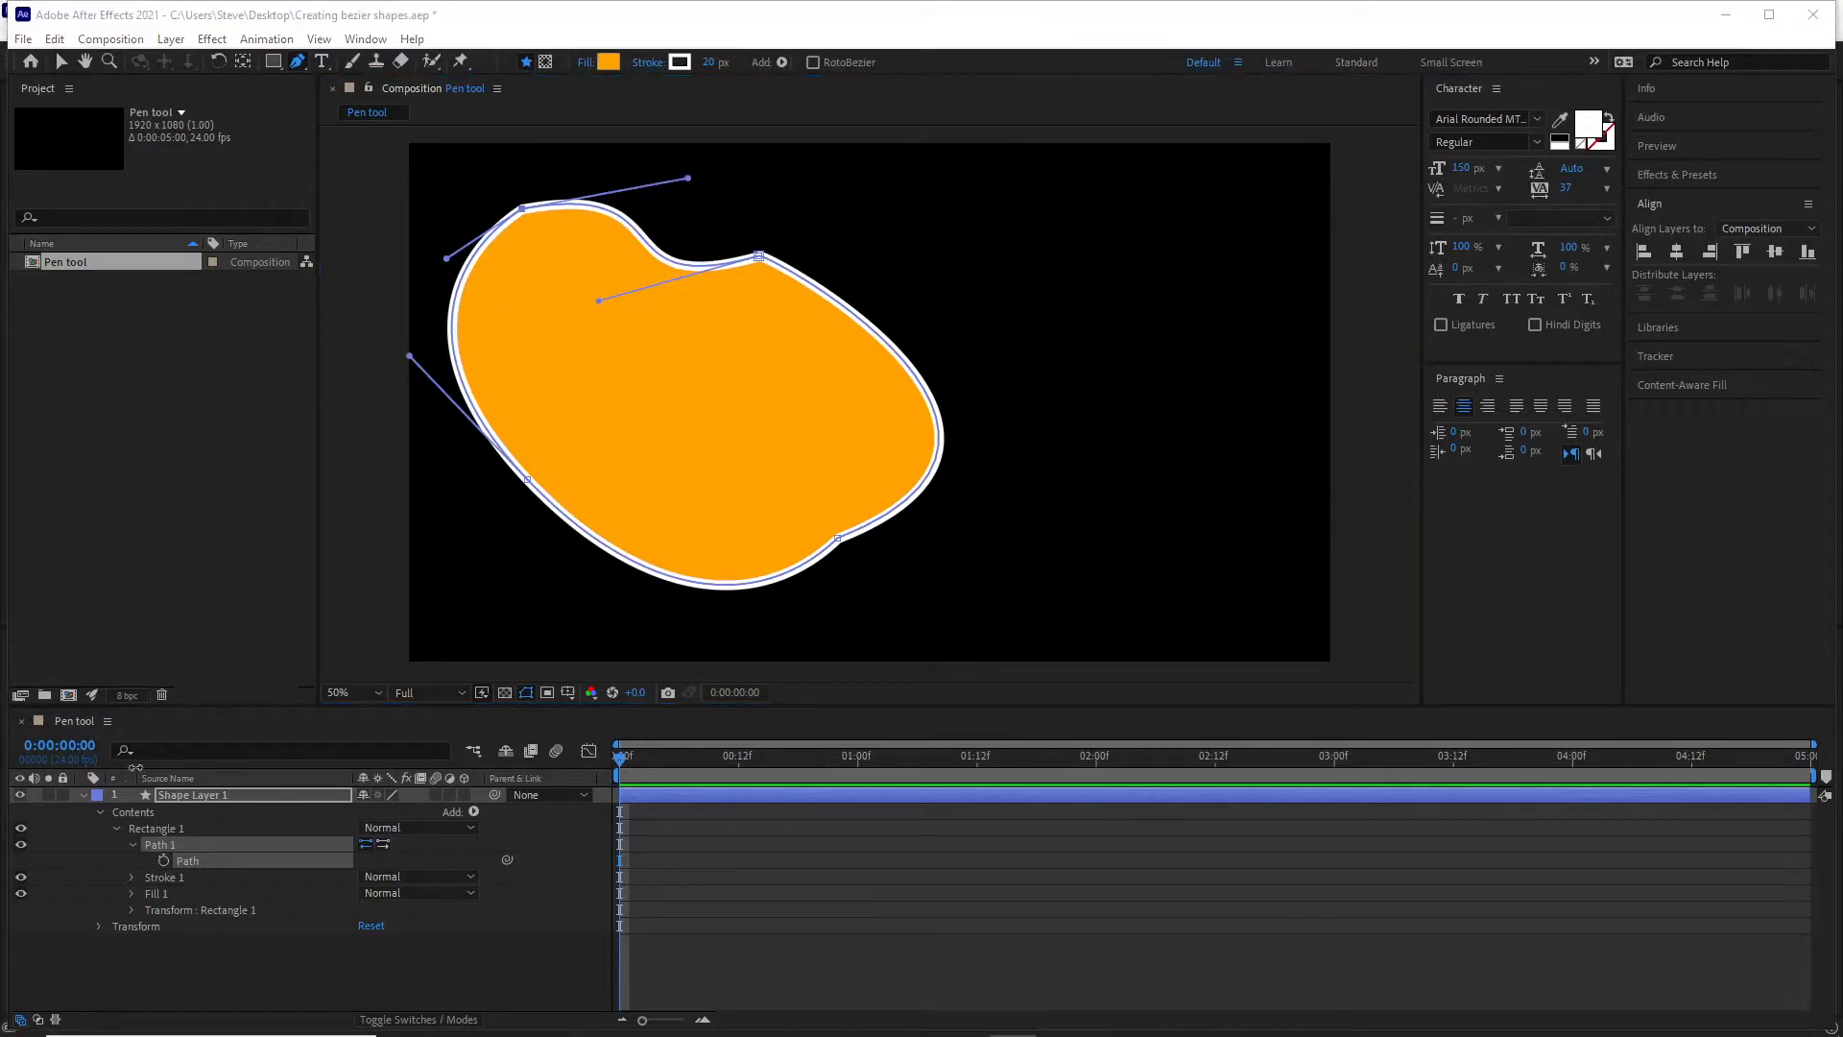
Delete Shape Layer 1 and draw a new rectangle as a Bezier path in the upper-left part of the composition.
left_click(179, 795)
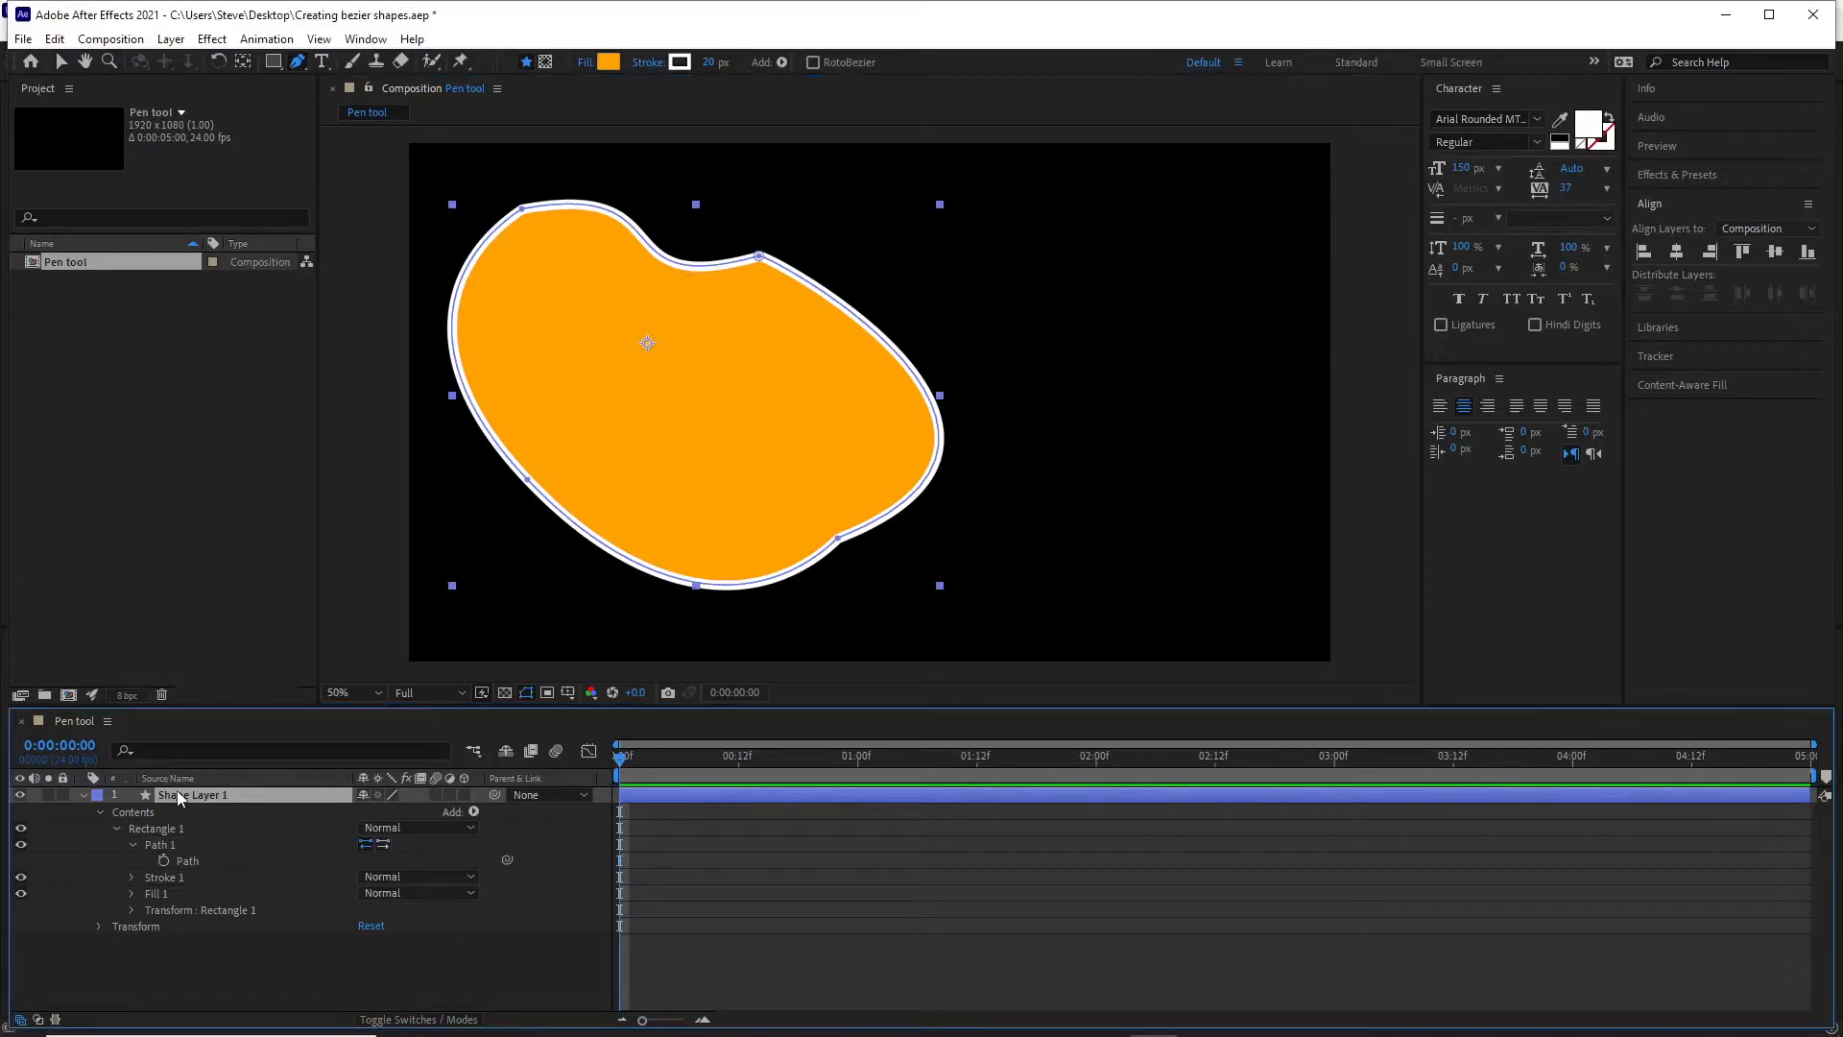
key("Delete")
left_click(272, 60)
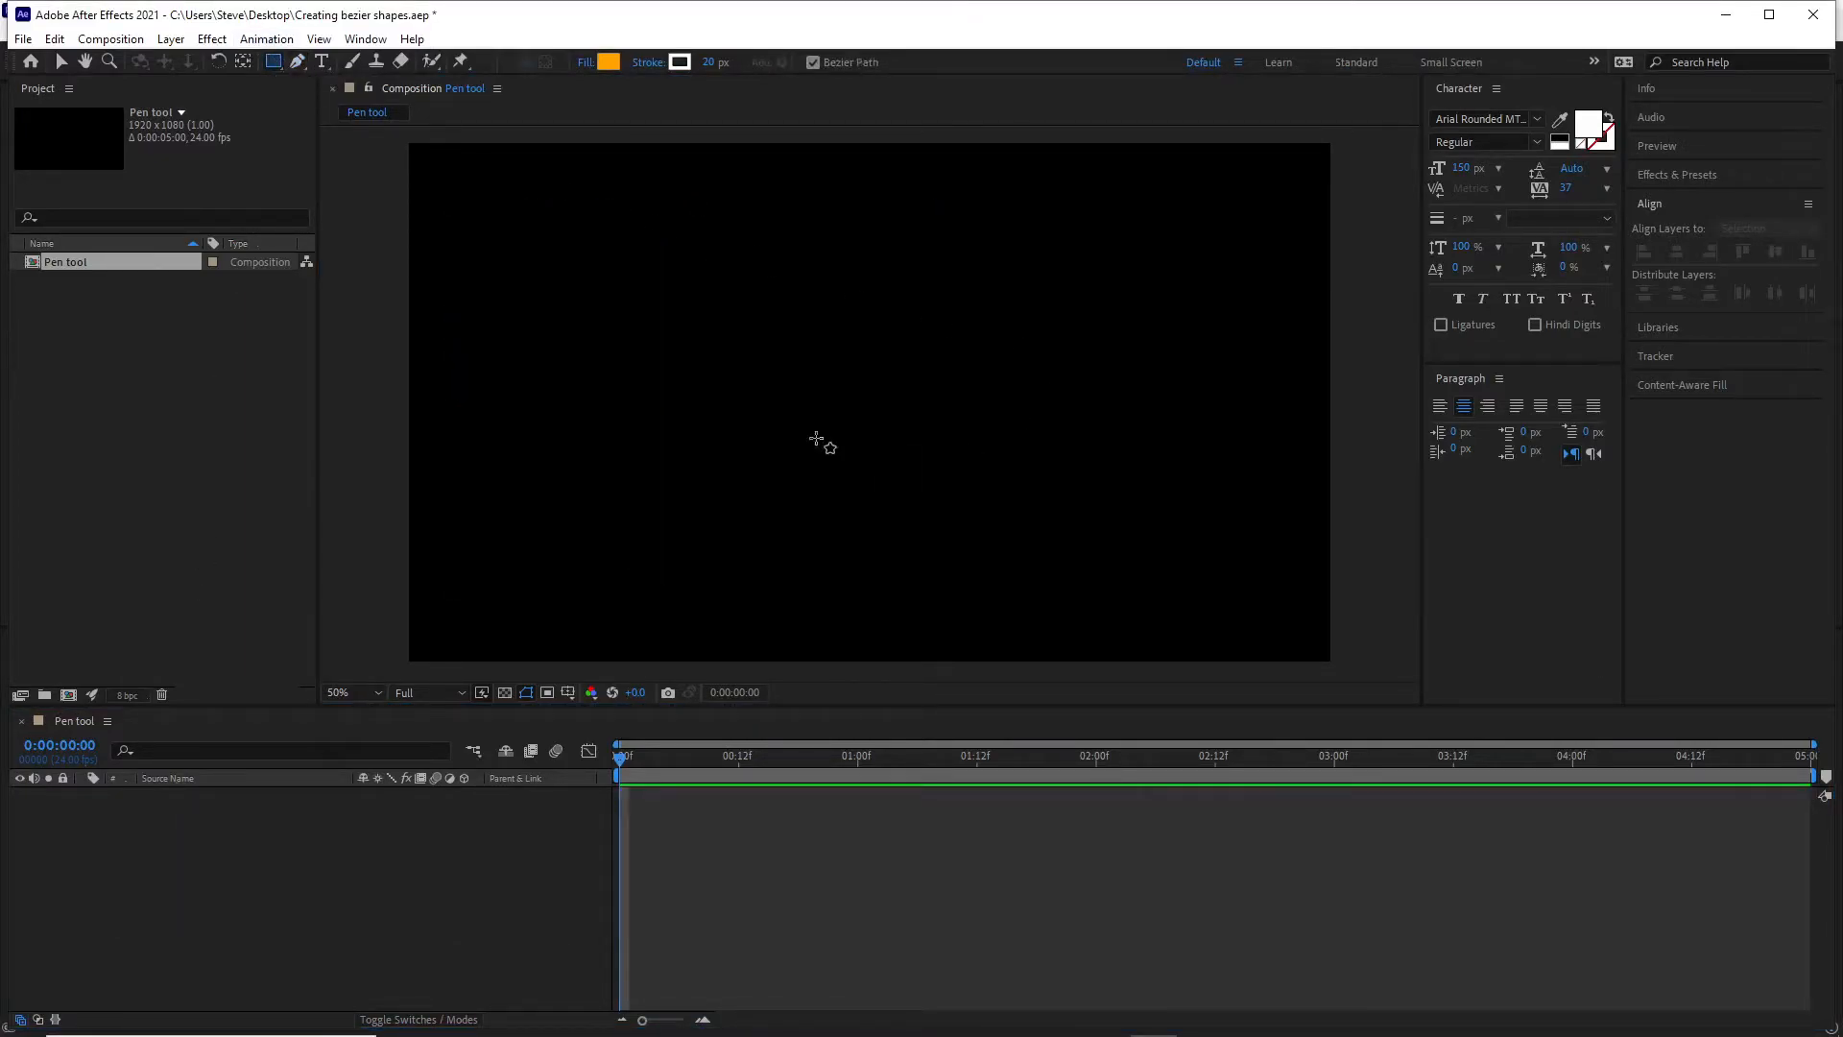
left_click(518, 261)
left_click_drag(574, 315, 726, 438)
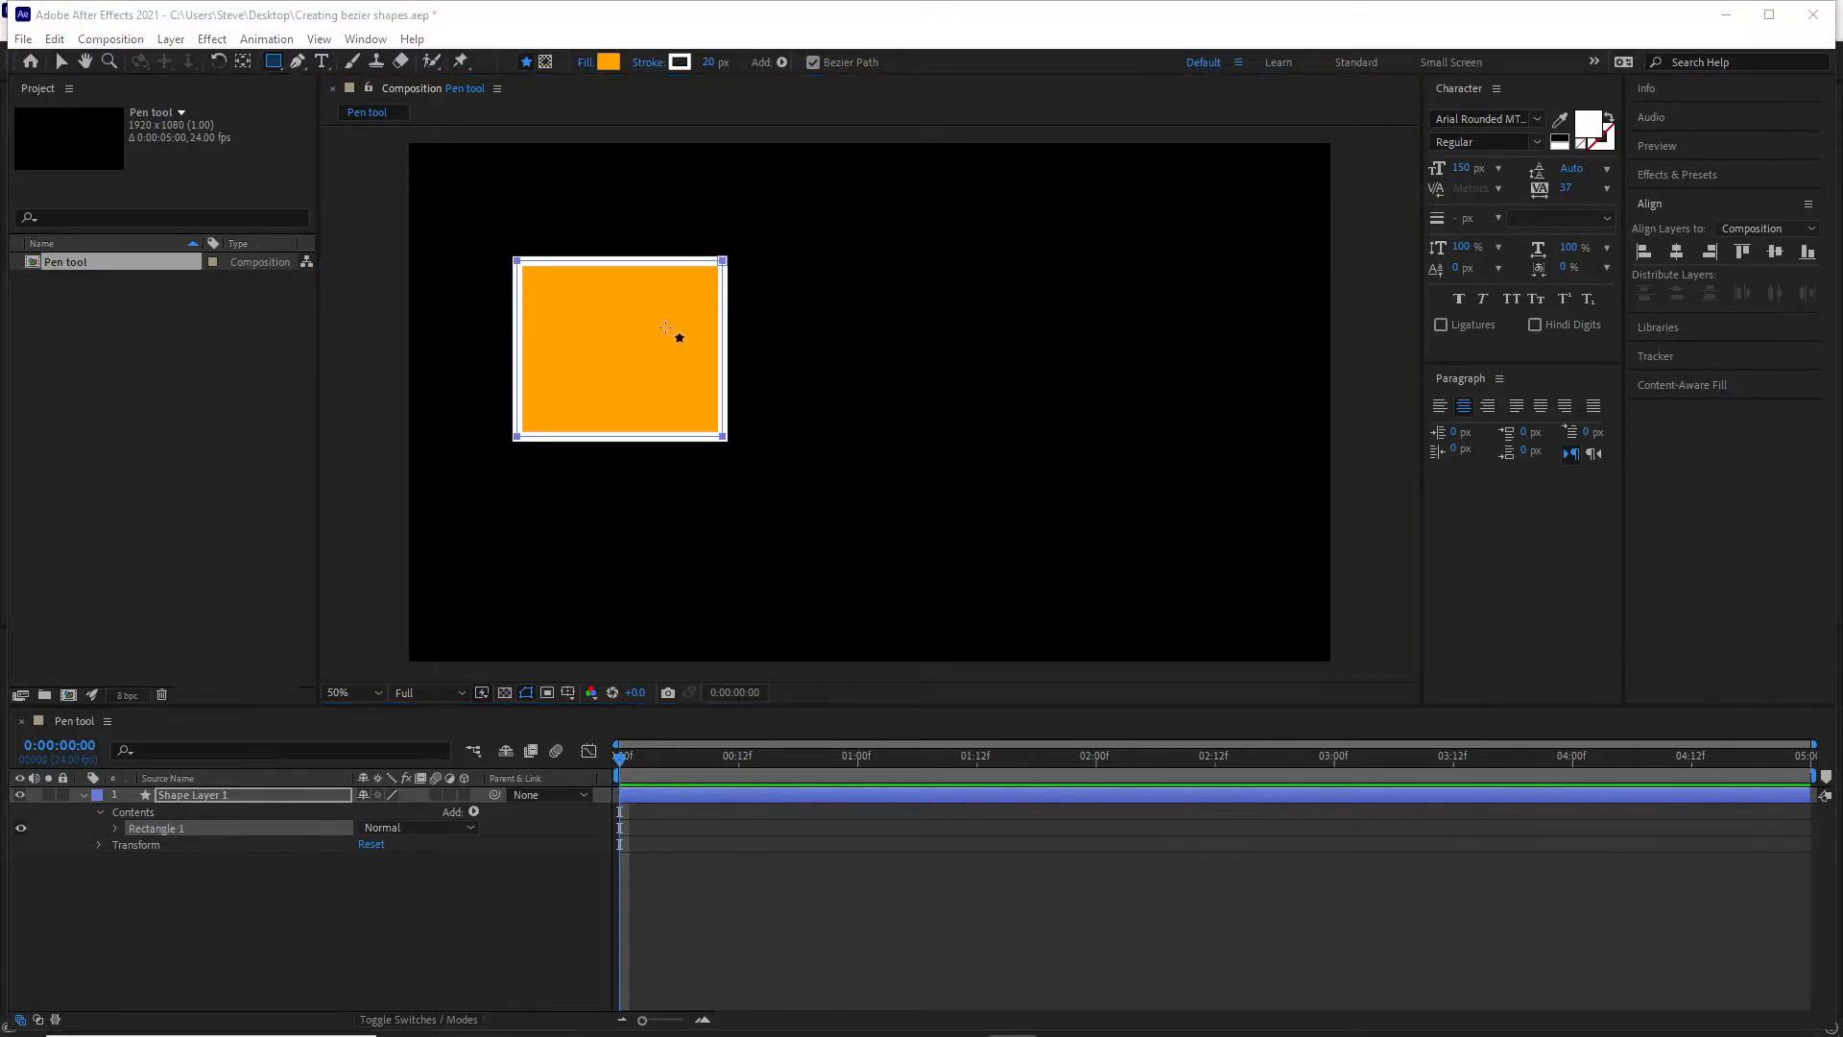
Convert all four rectangle corners to smooth curves with the Pen tool, and reveal and select Path 1 under Rectangle 1.
left_click(299, 61)
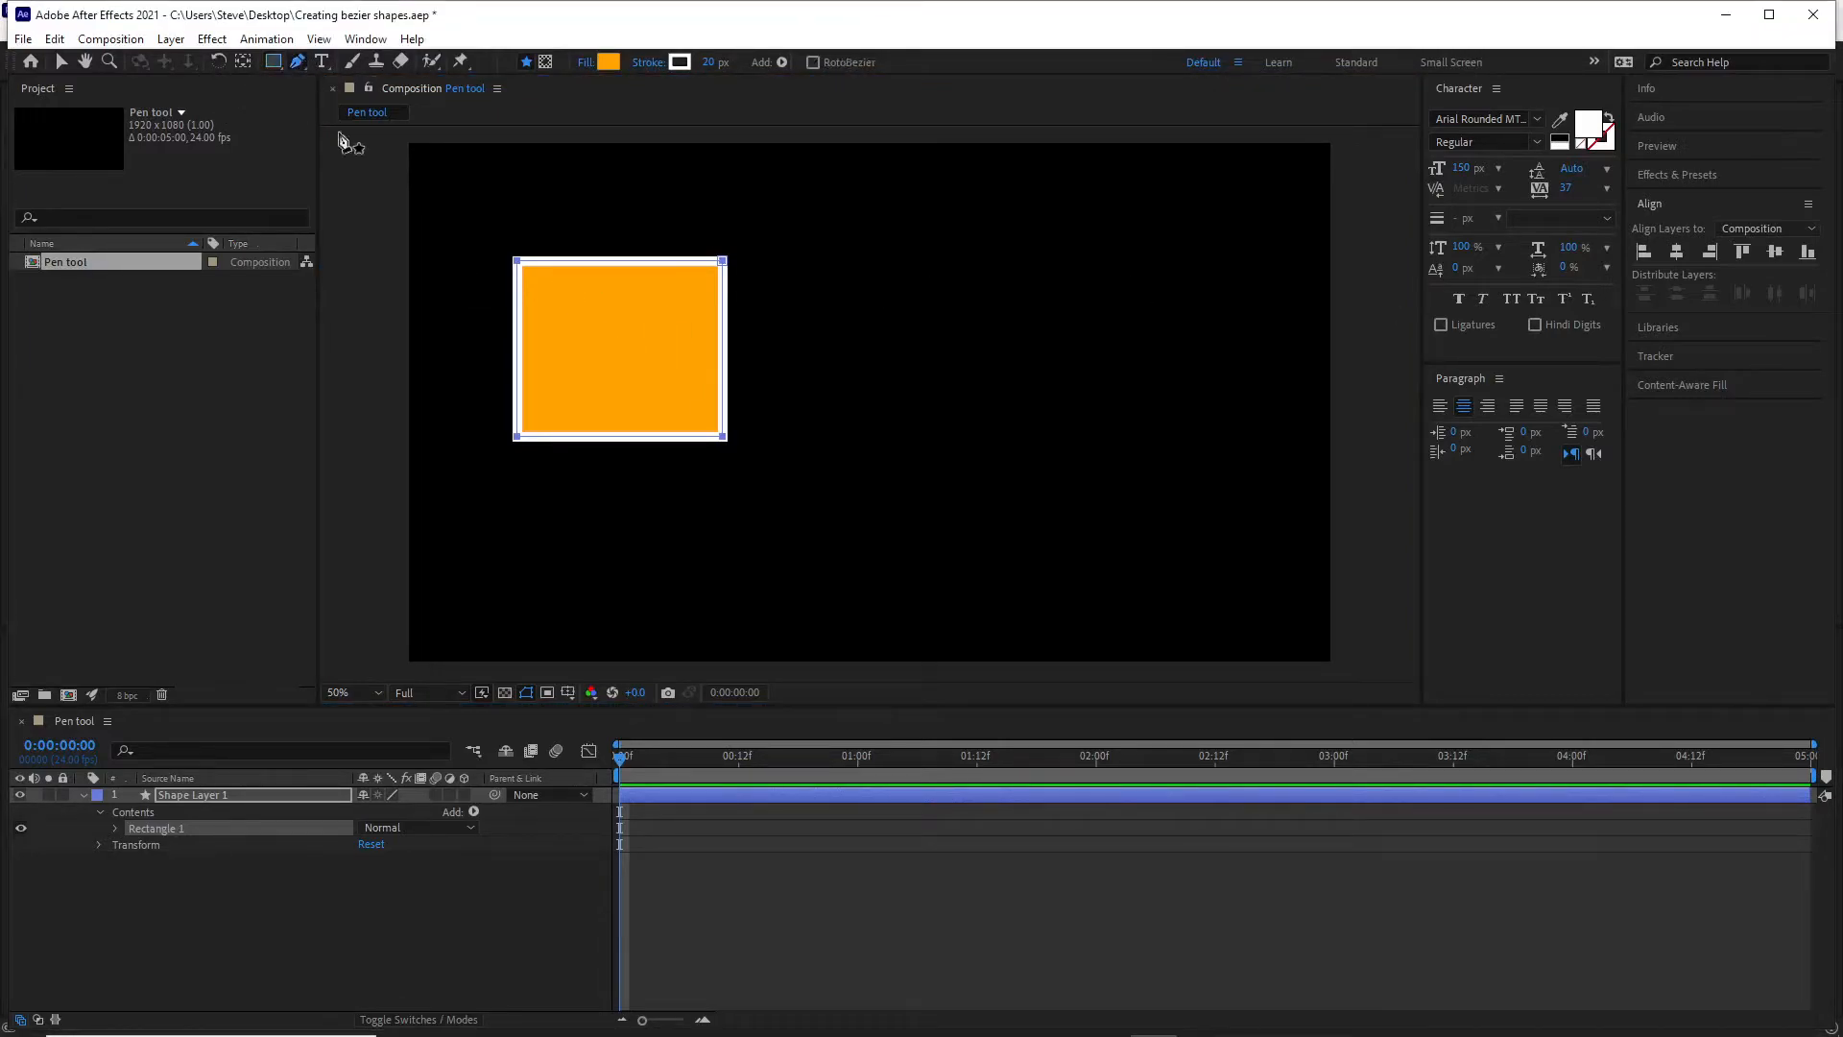
left_click(722, 437)
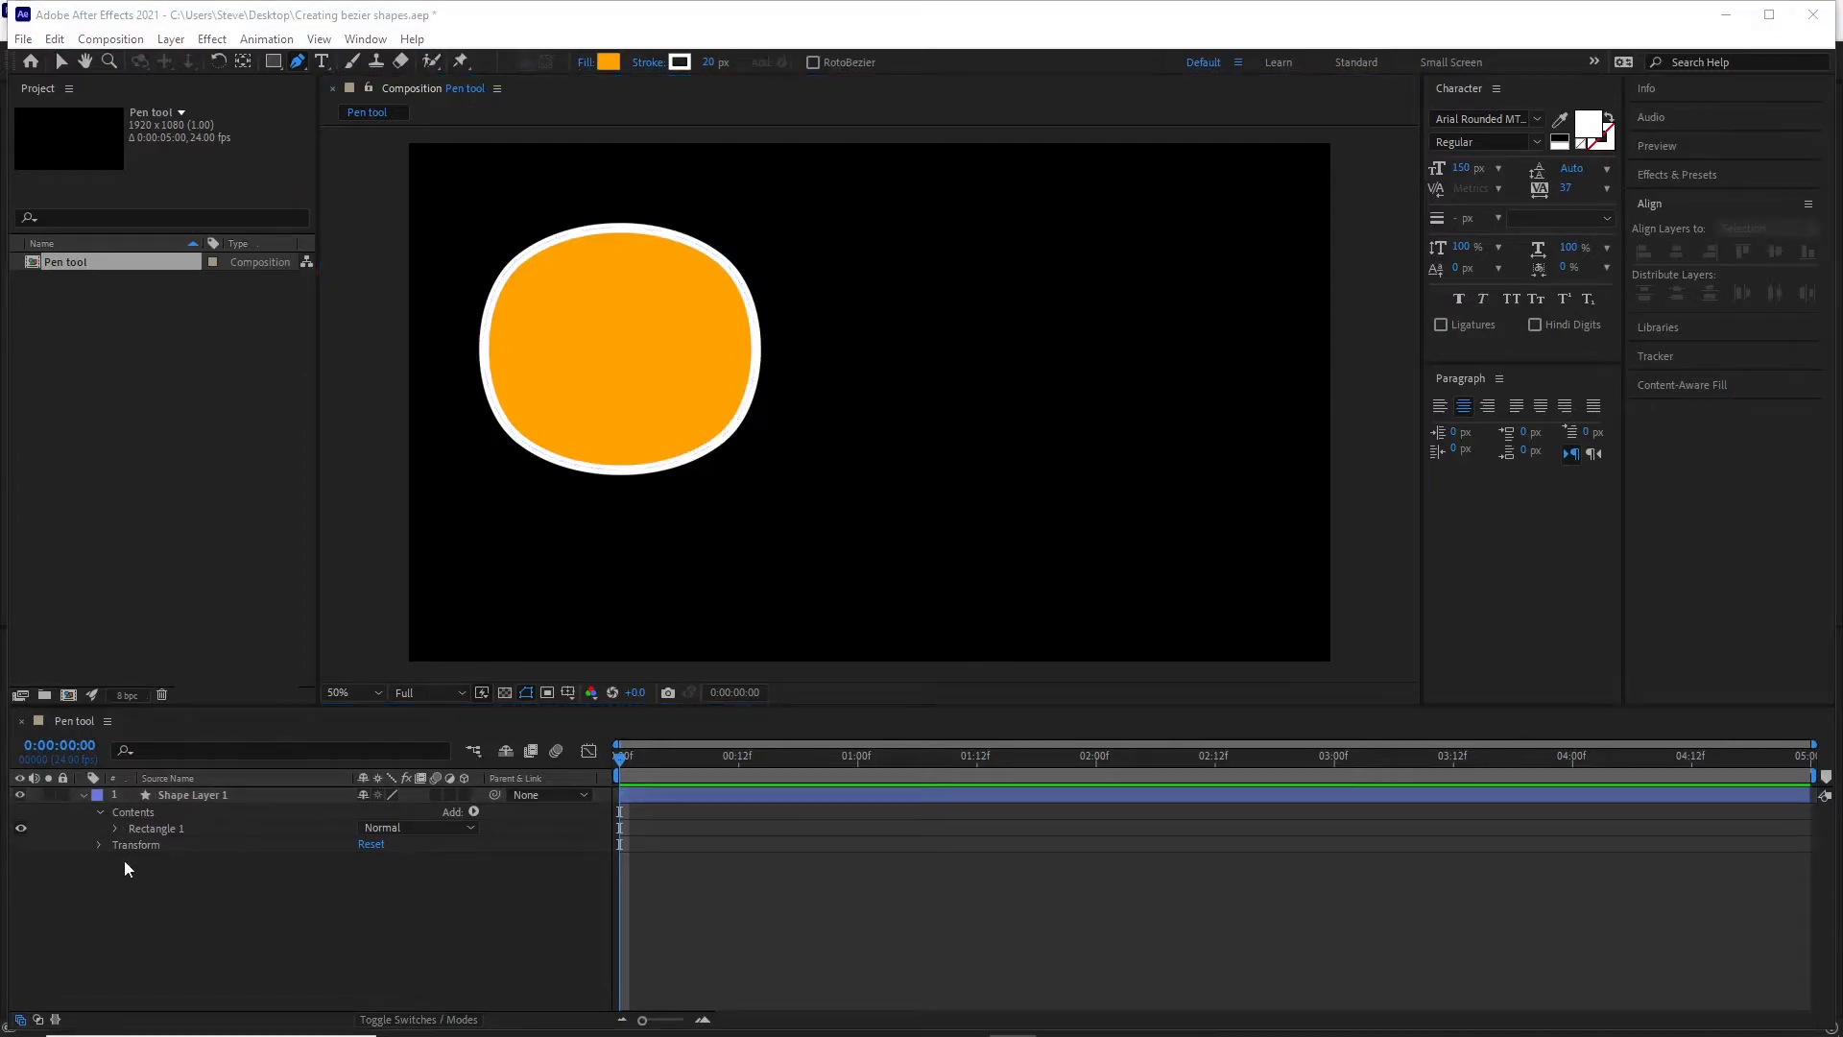
left_click(100, 795)
left_click(111, 828)
left_click(131, 845)
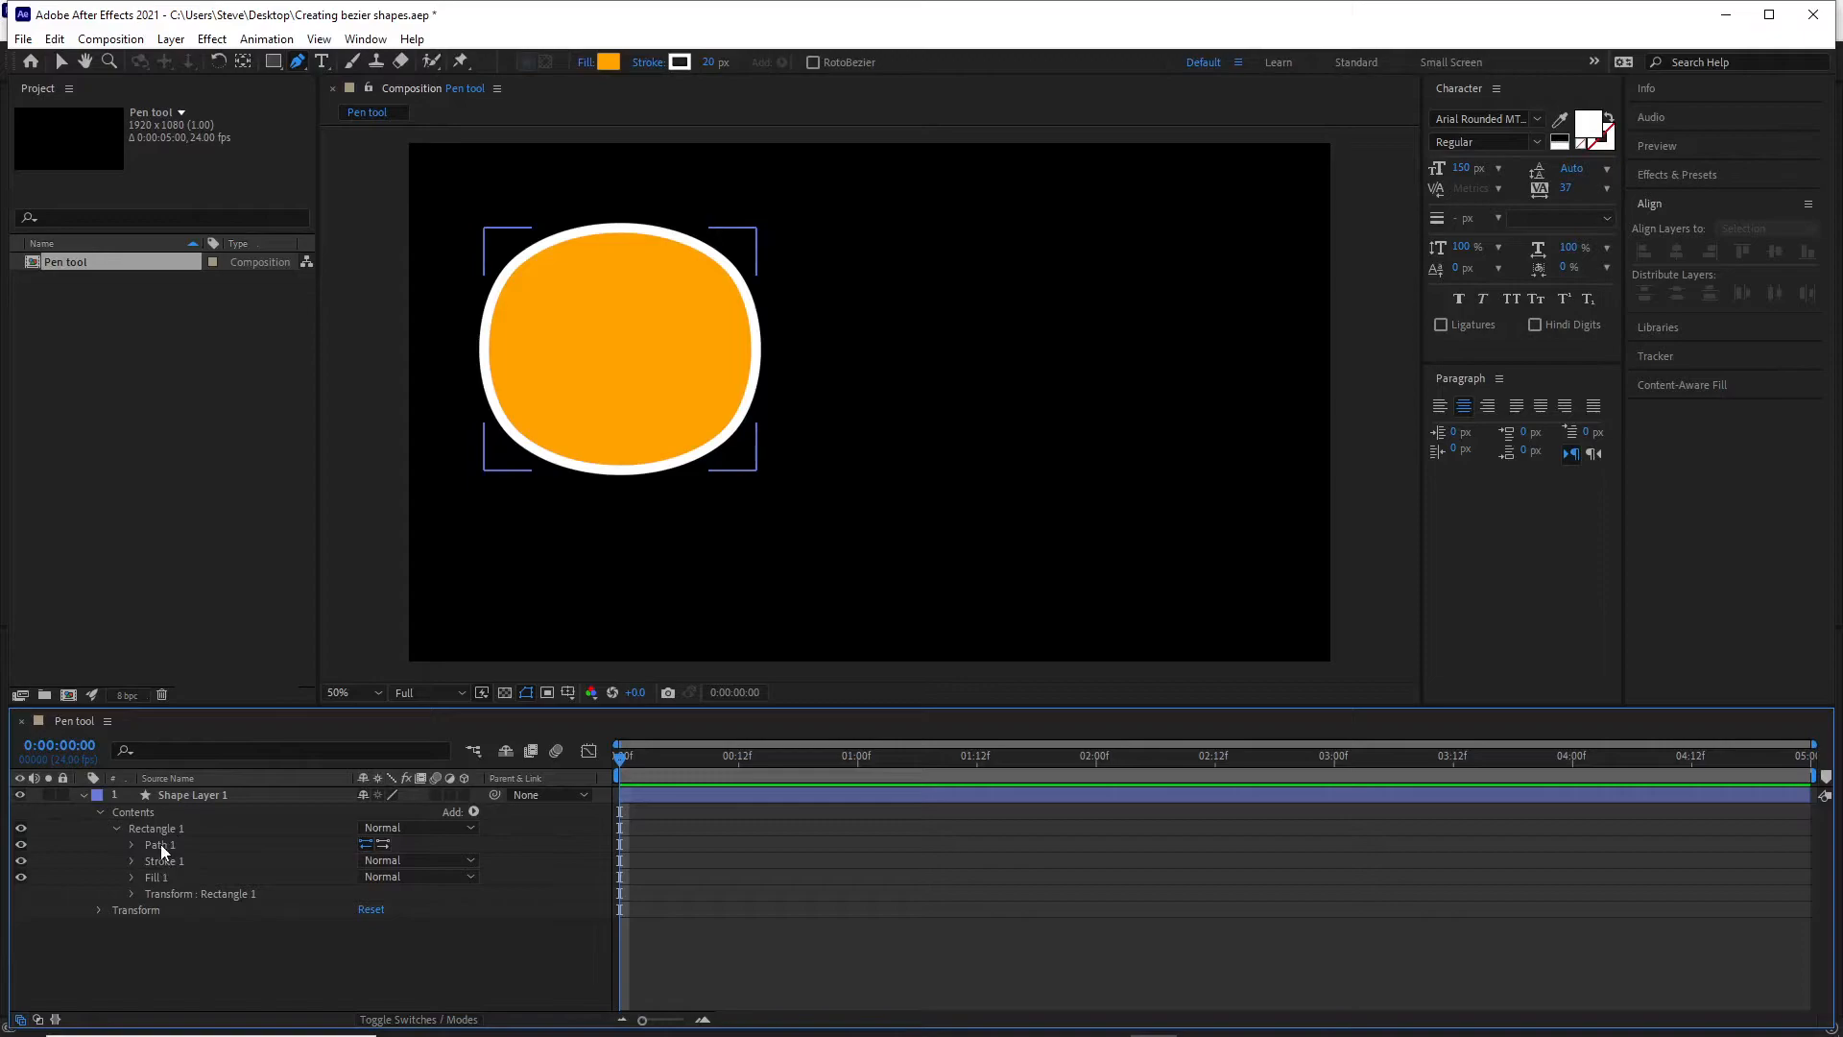
left_click(130, 845)
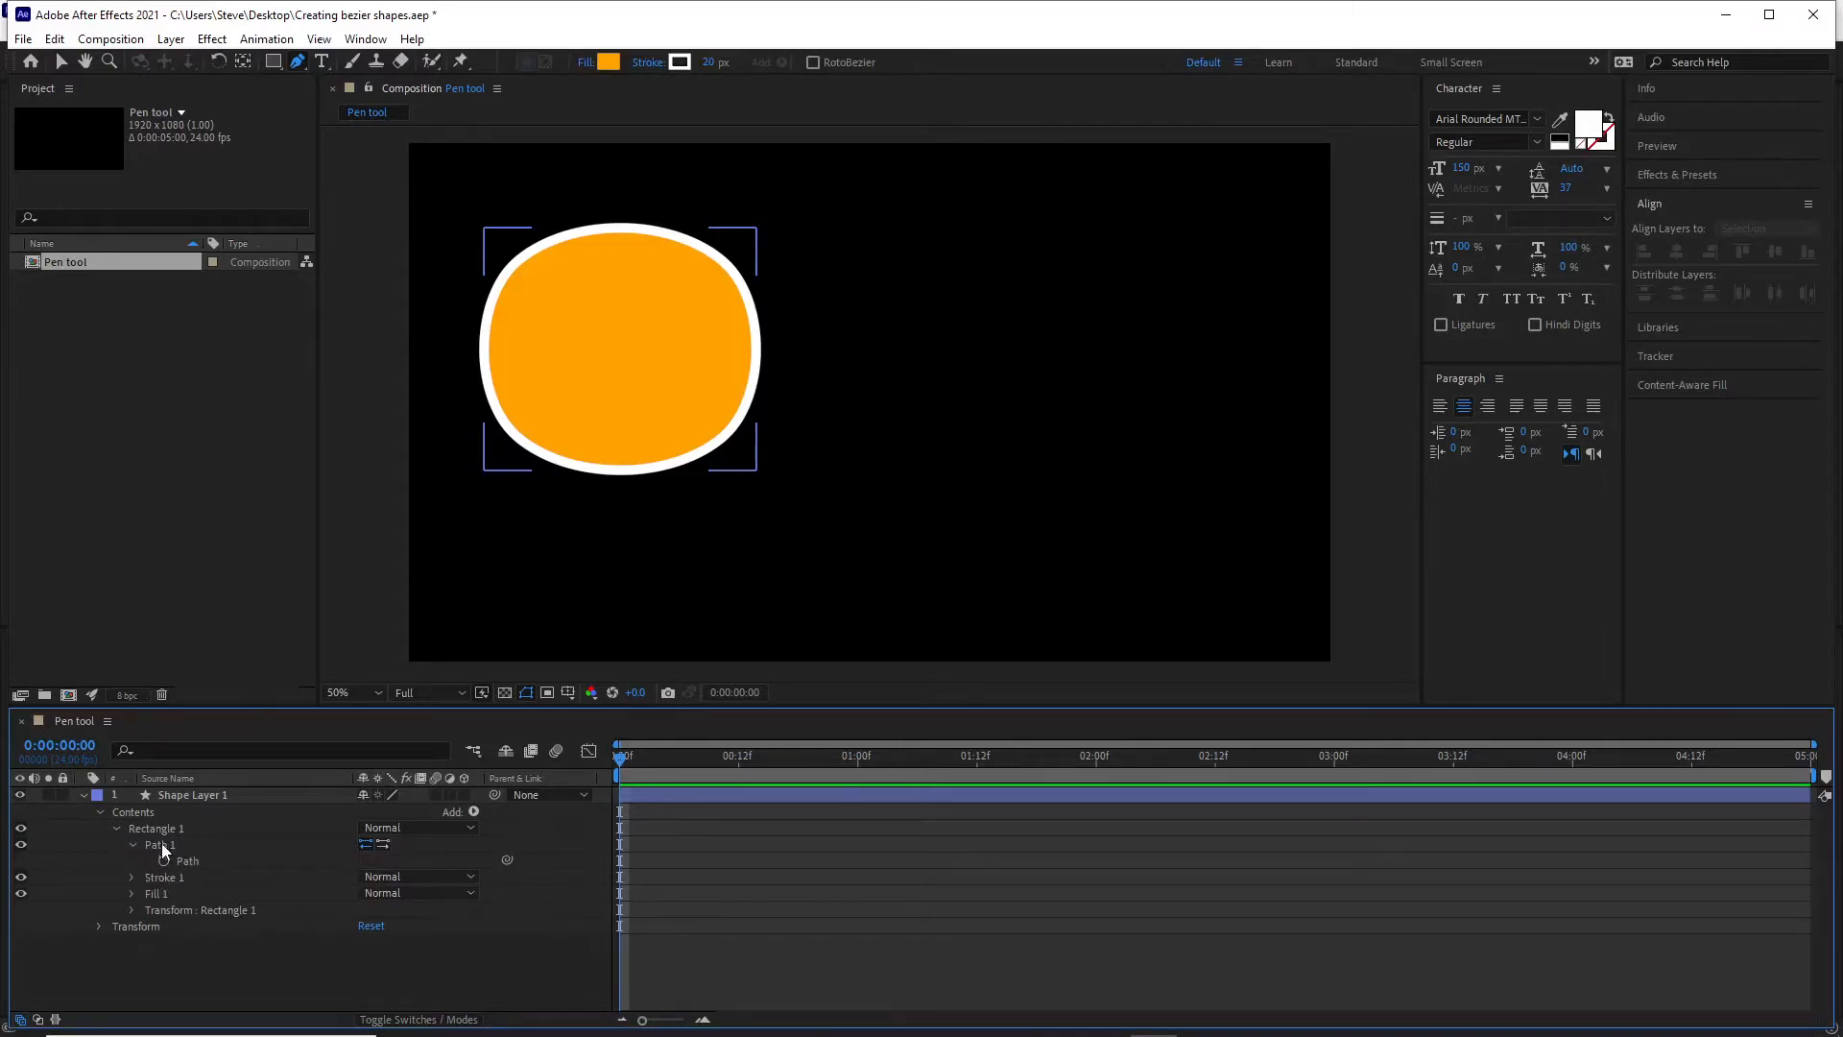
left_click(161, 843)
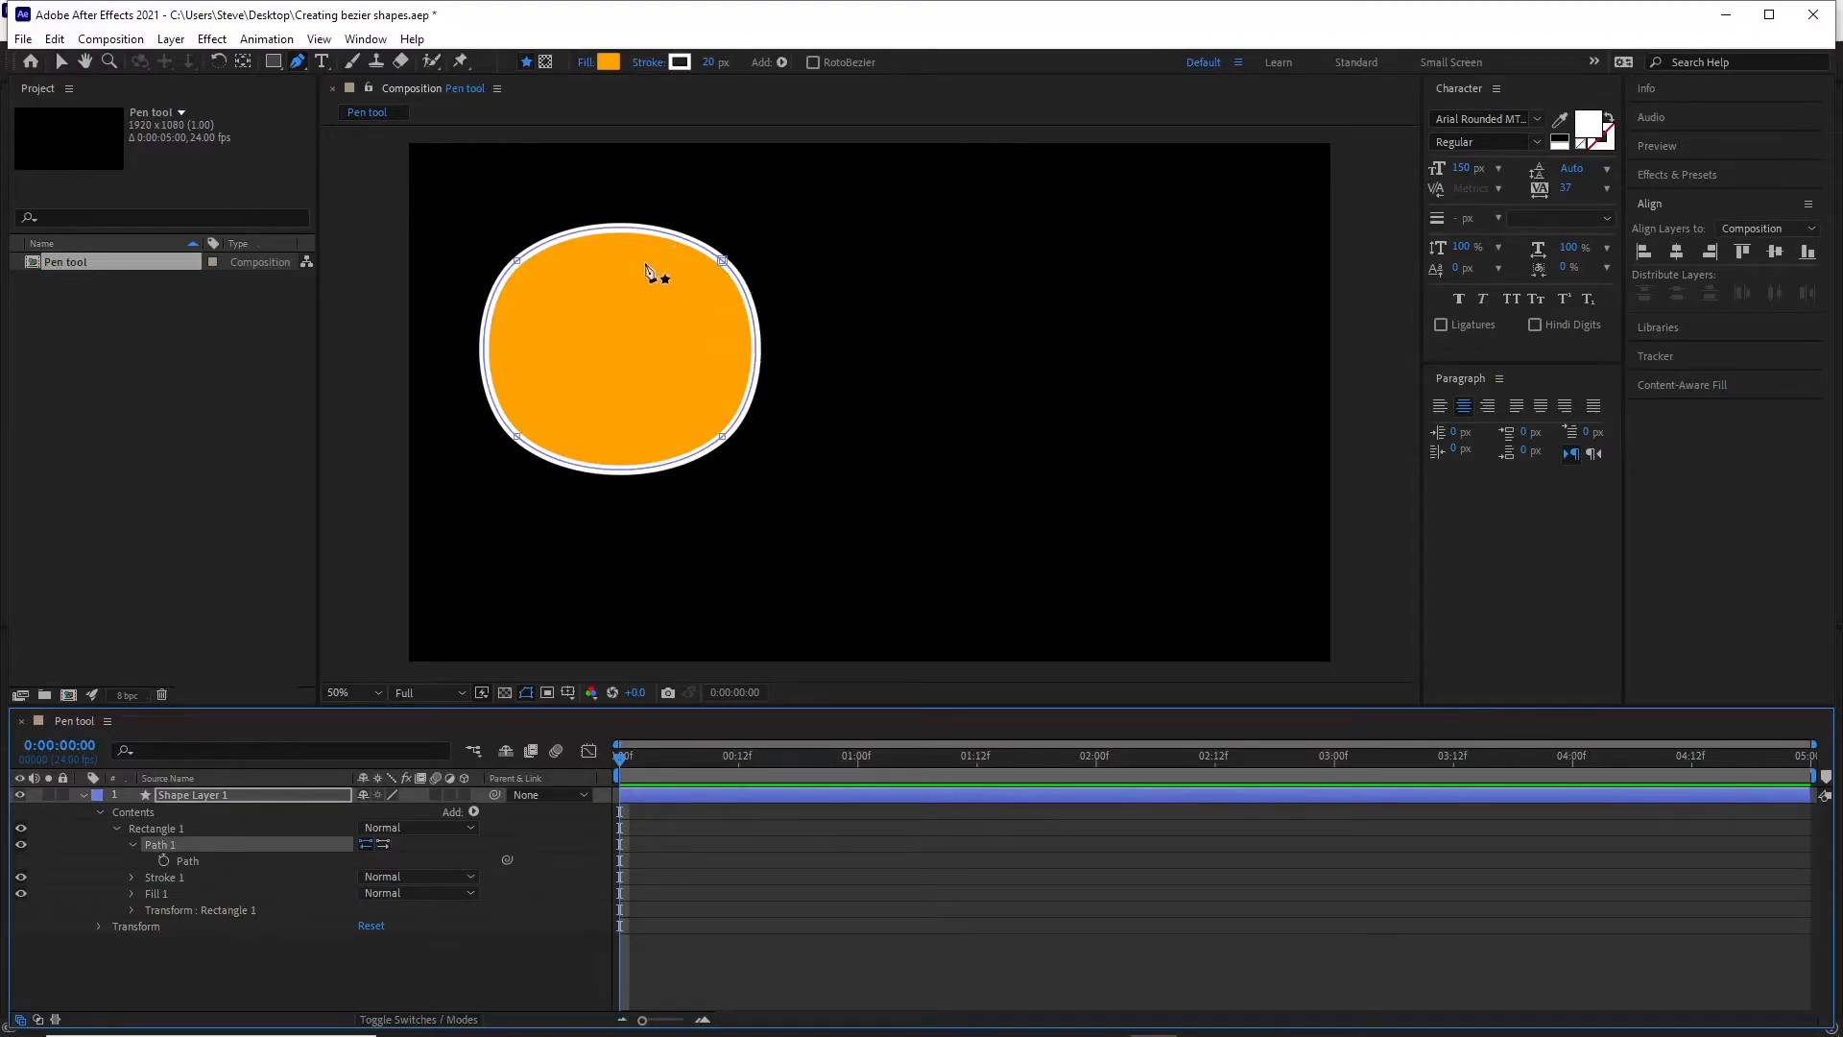
Select the rectangle's Path property and convert all its vertices back to sharp corners with the Pen tool.
left_click(196, 860)
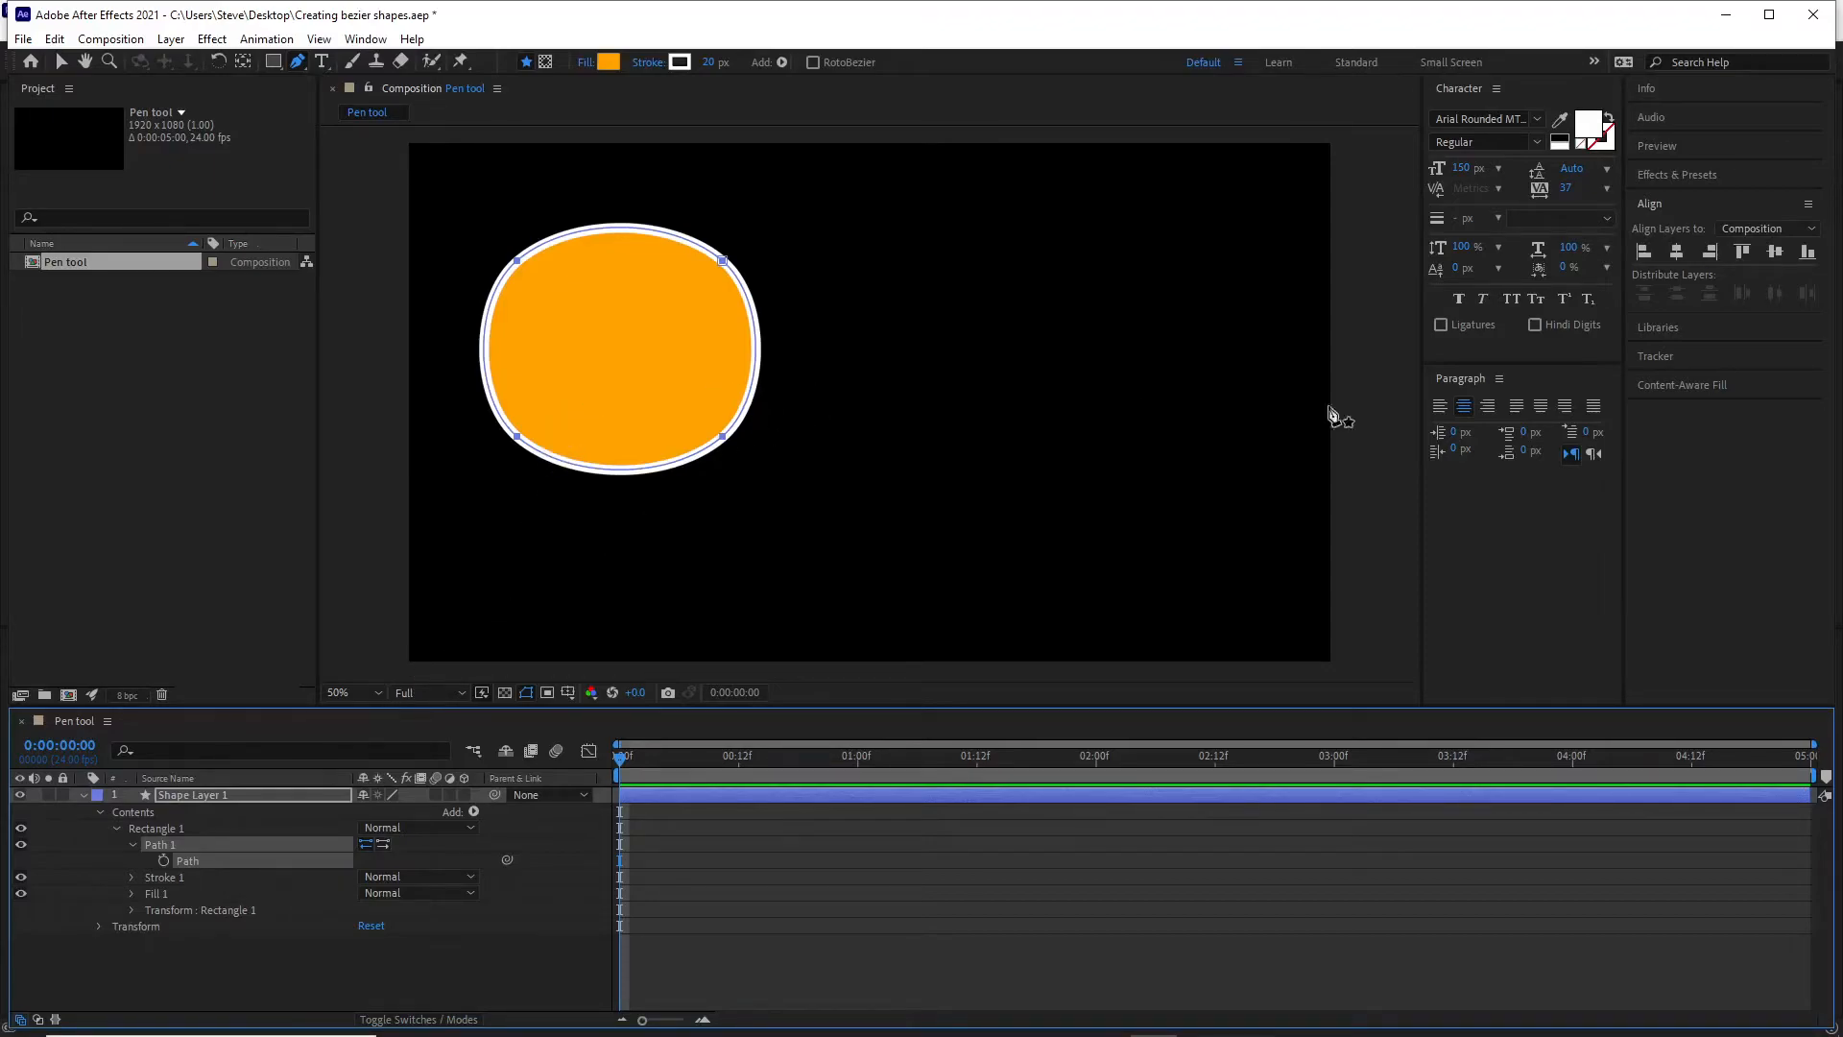
left_click(963, 840)
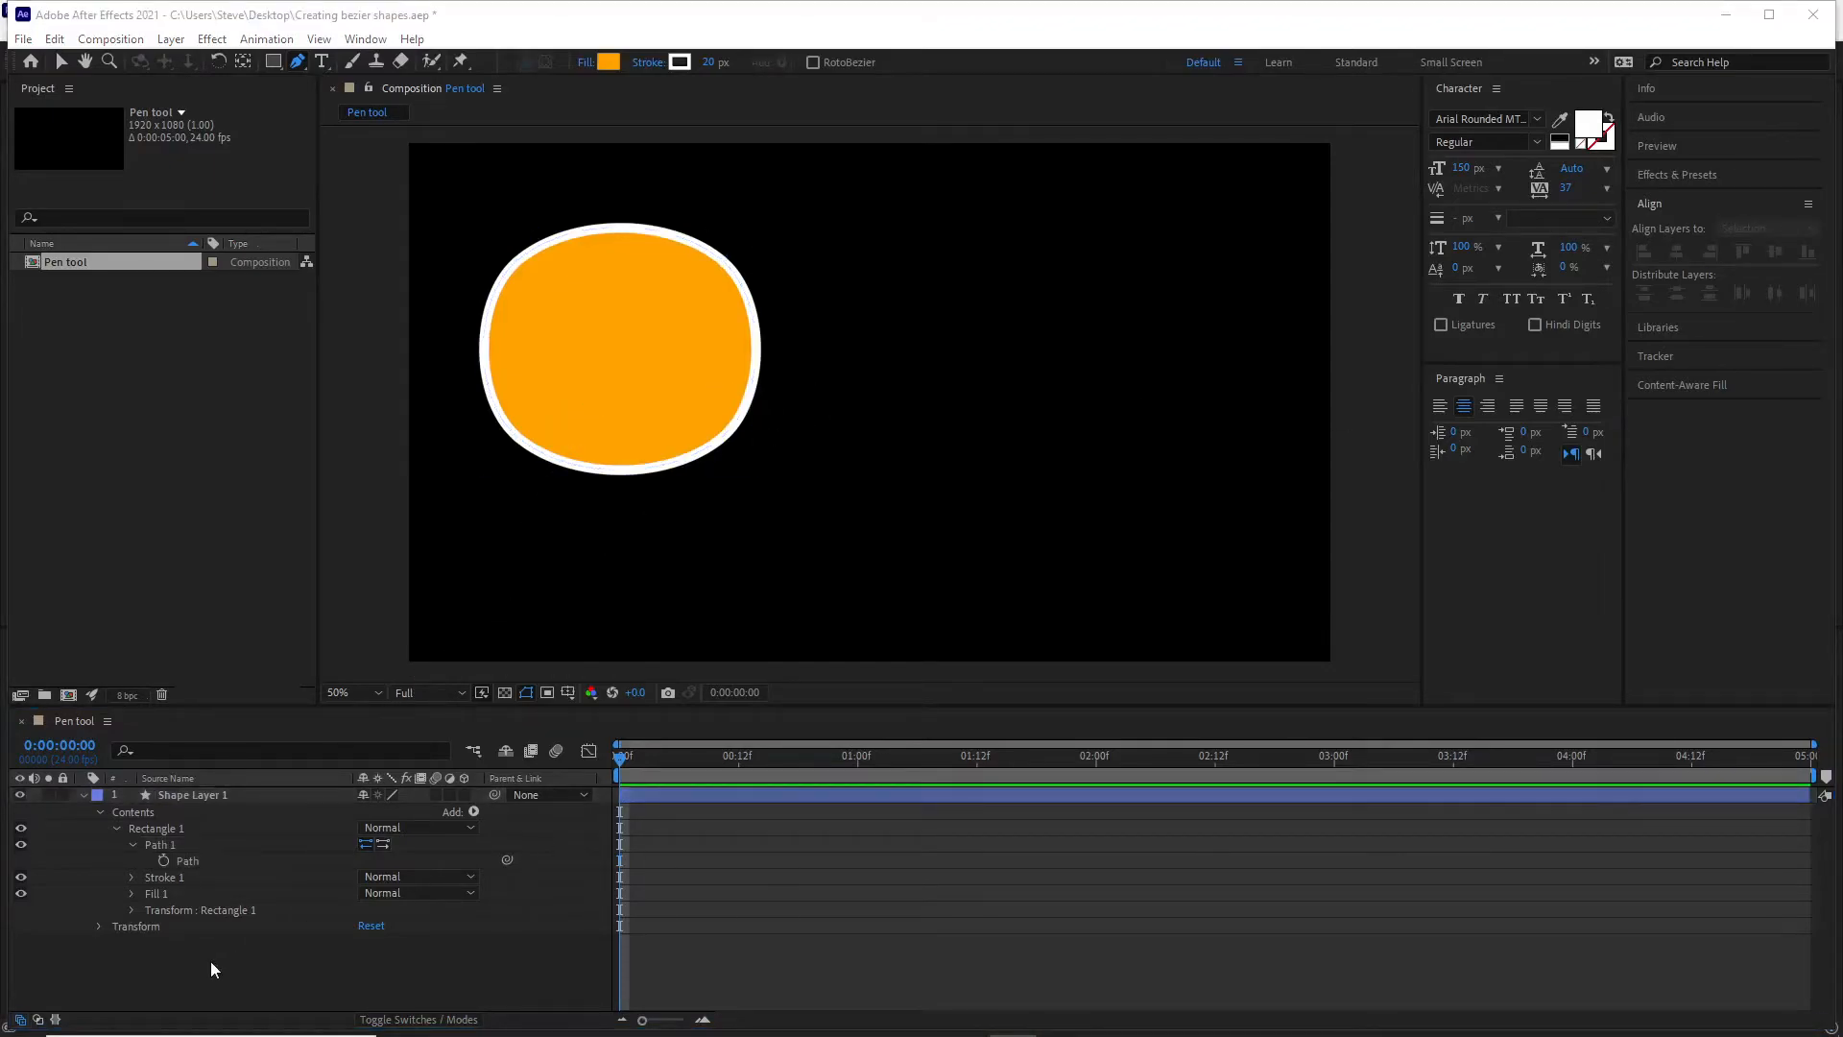
left_click(187, 862)
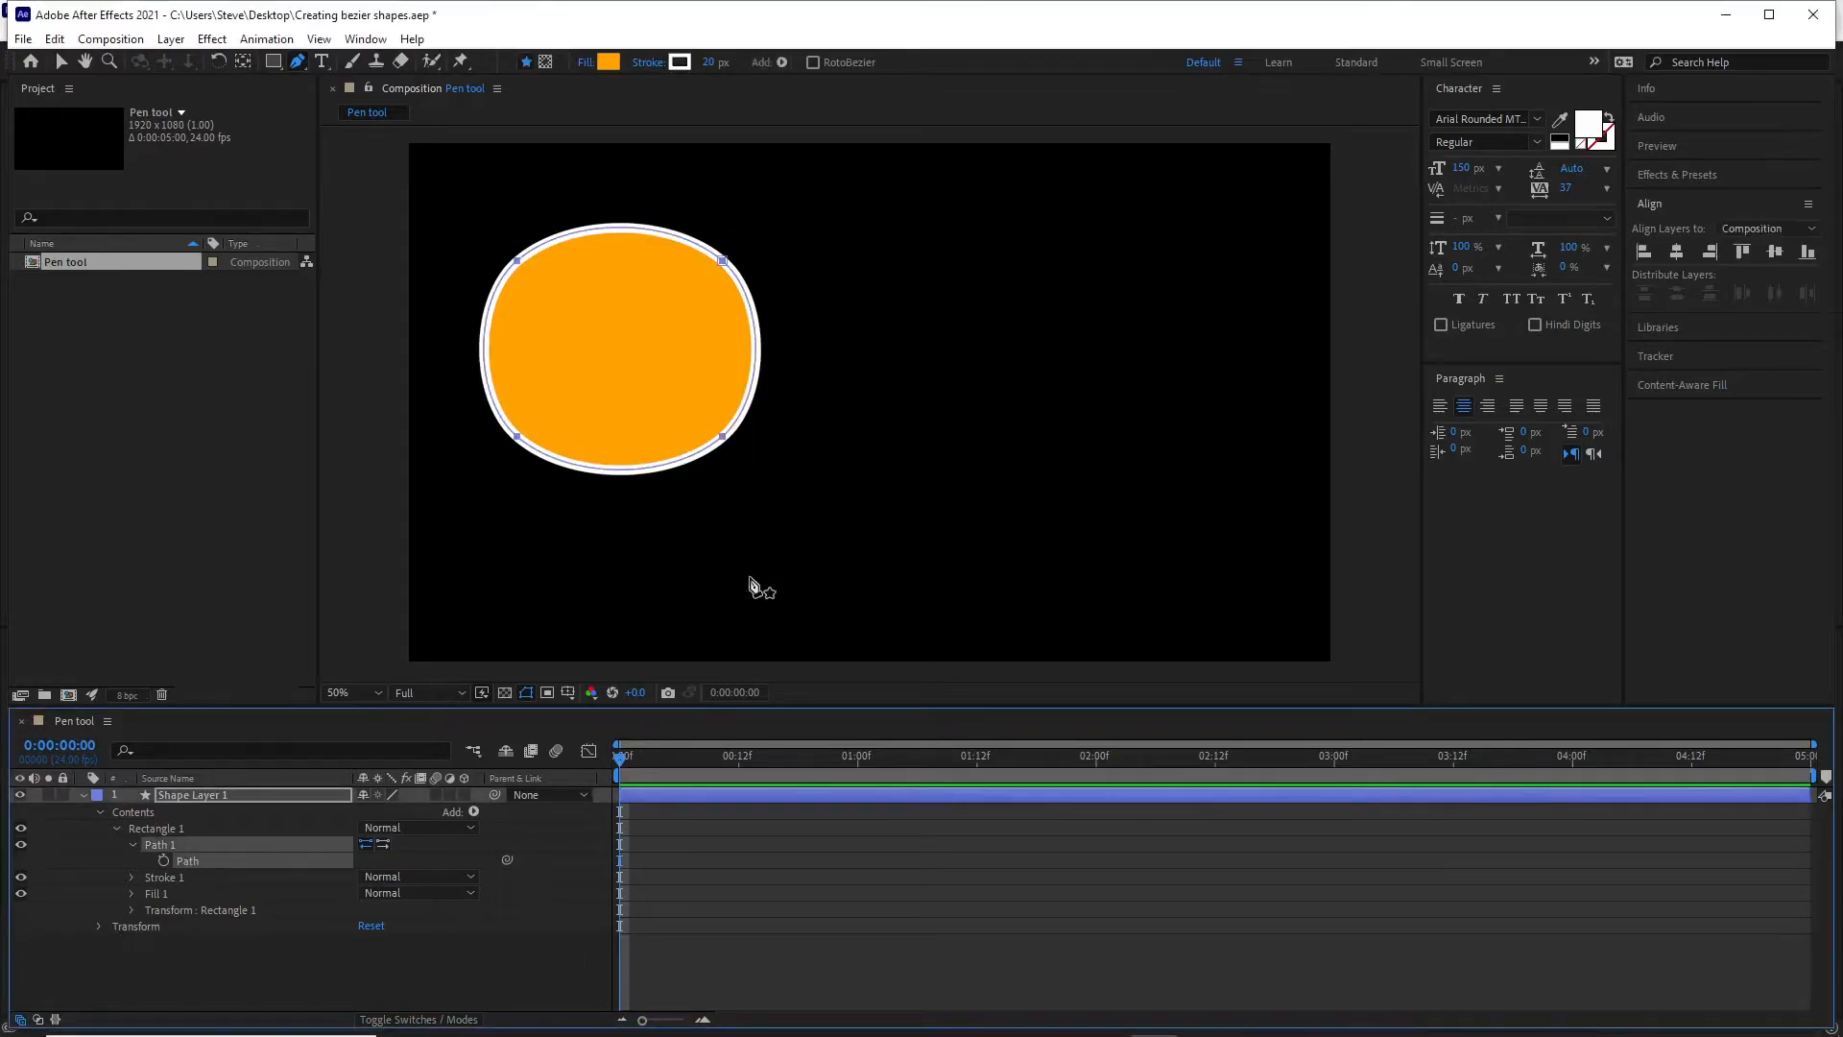
left_click(724, 439, "alt")
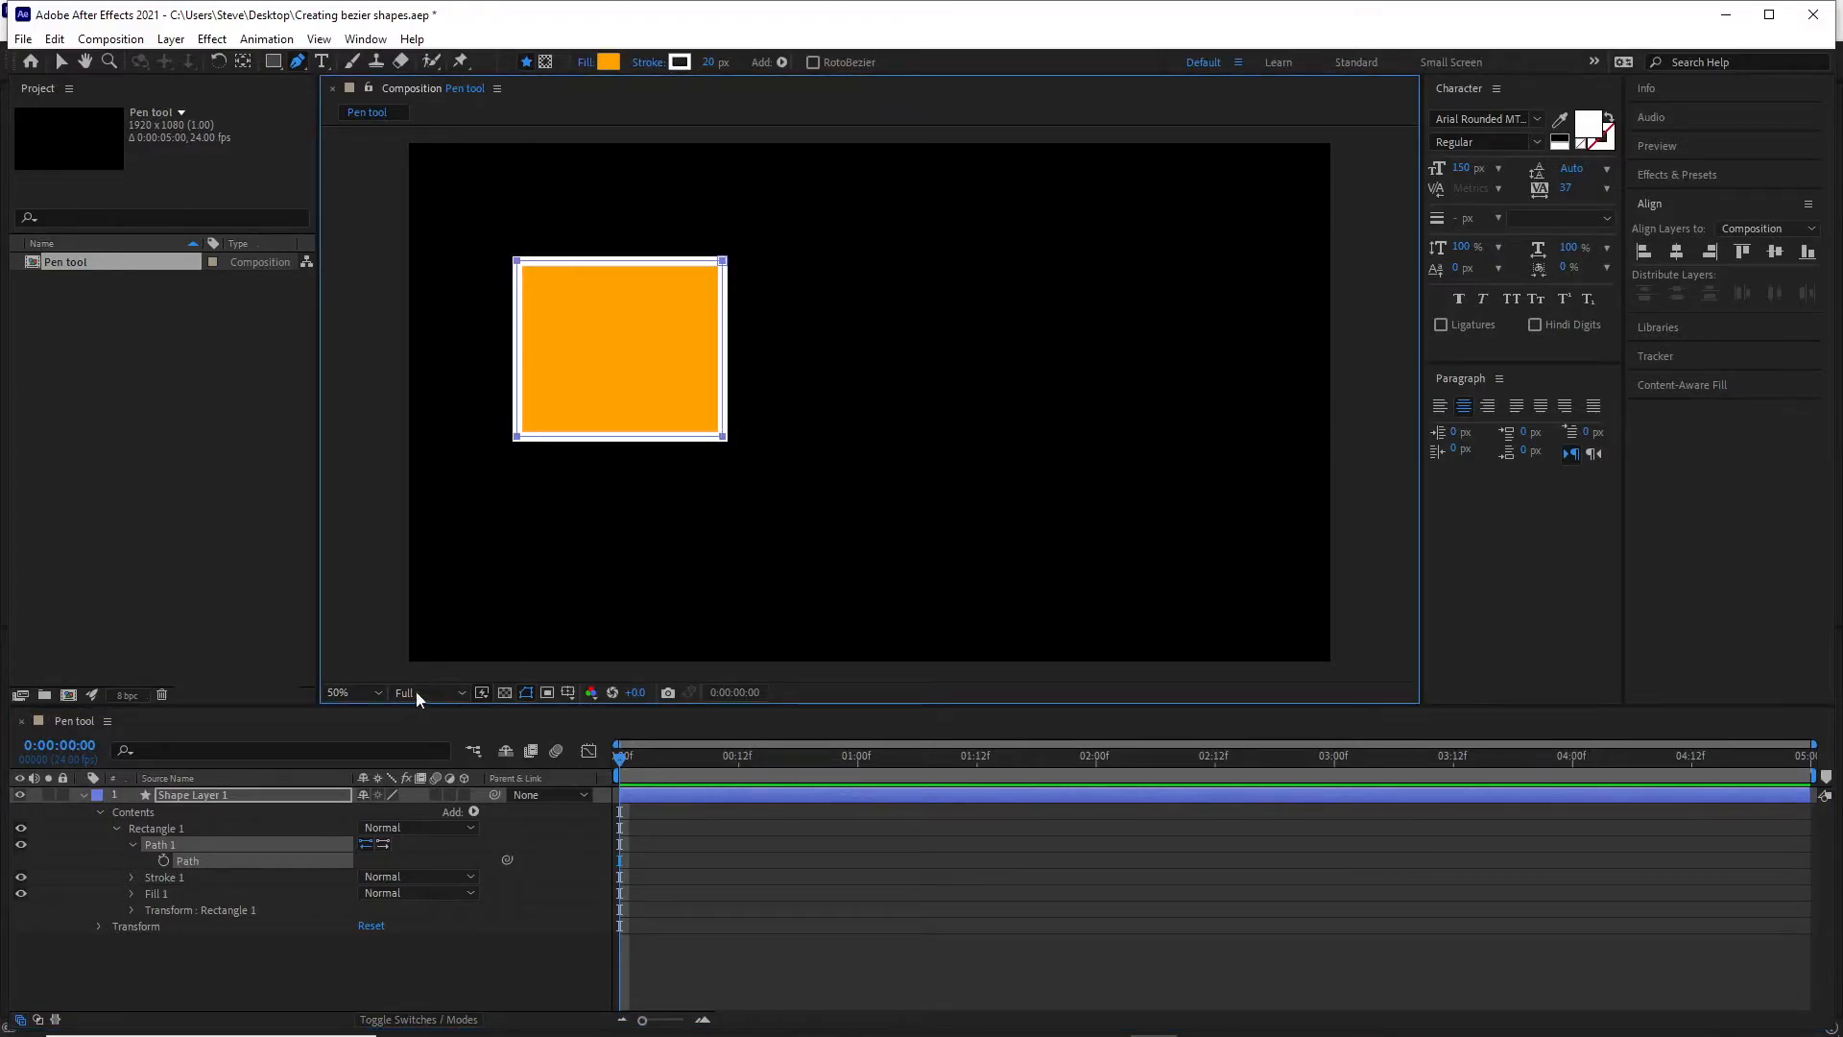
left_click(1012, 1036)
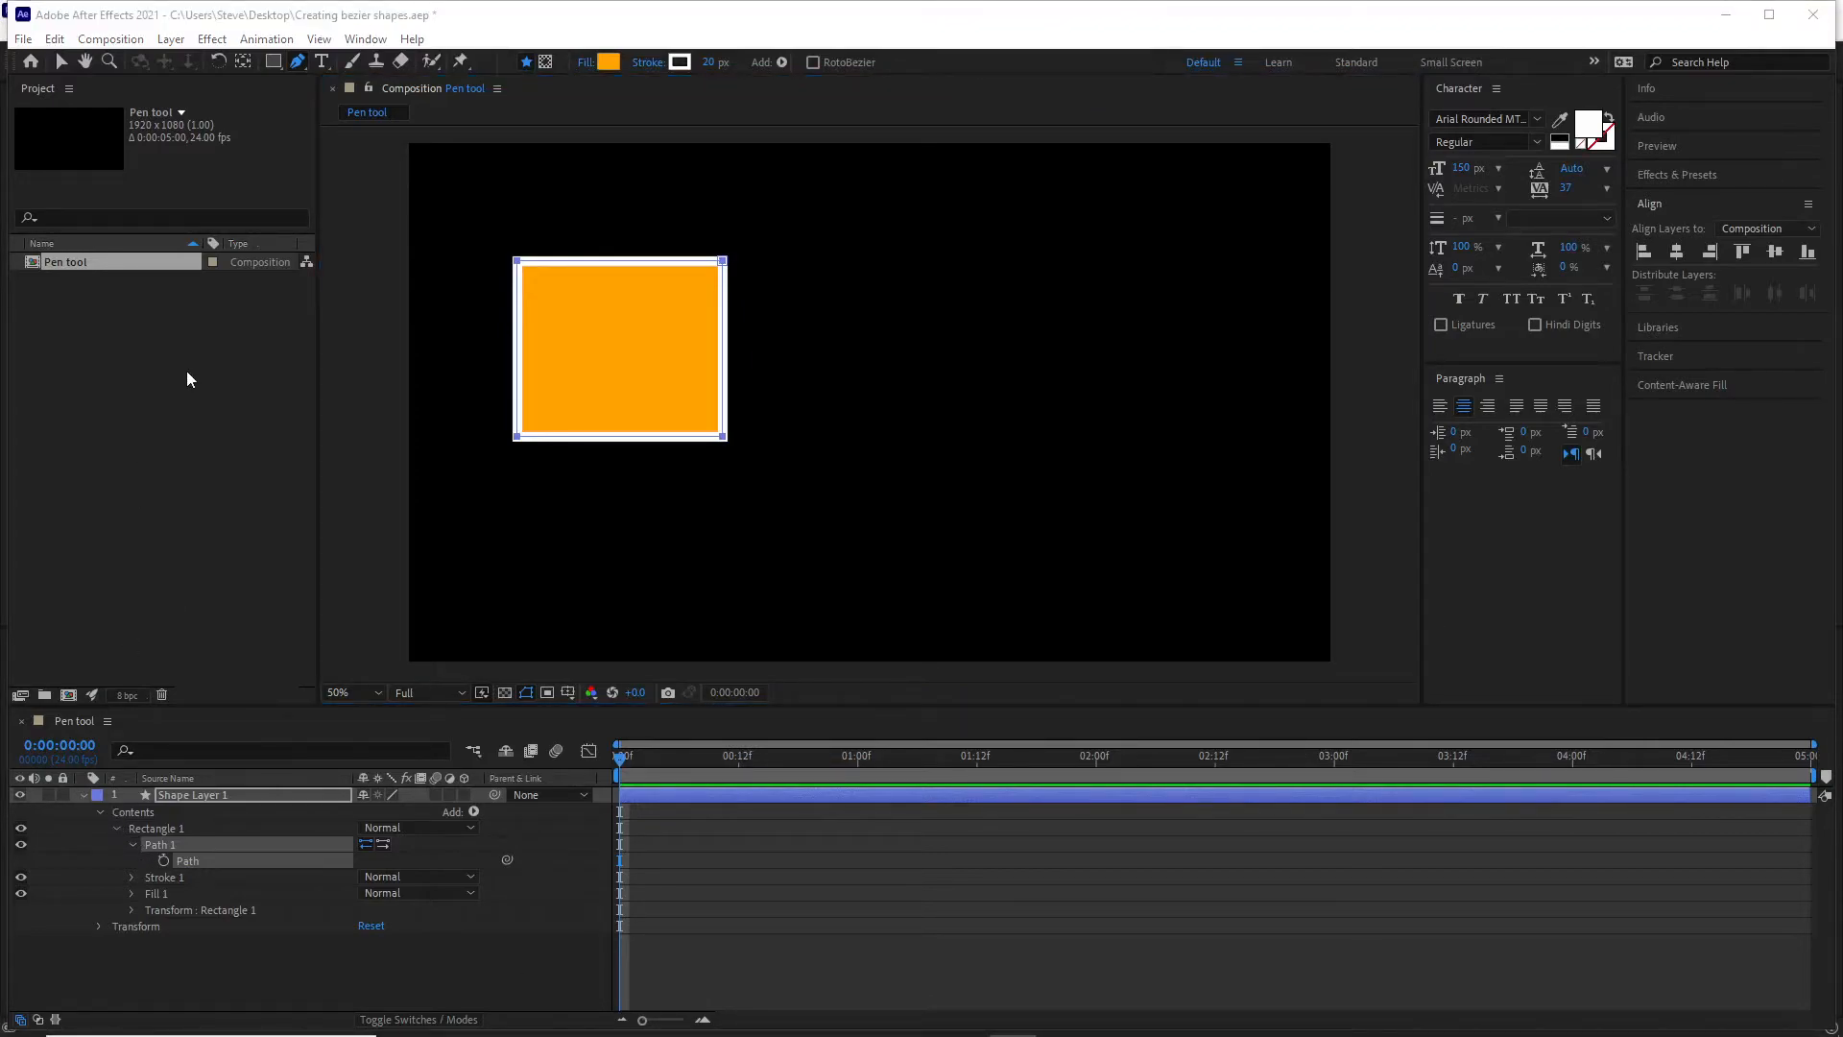
Try drawing an ellipse to the right of the rectangle within the same shape layer, and undo it.
left_click(272, 63)
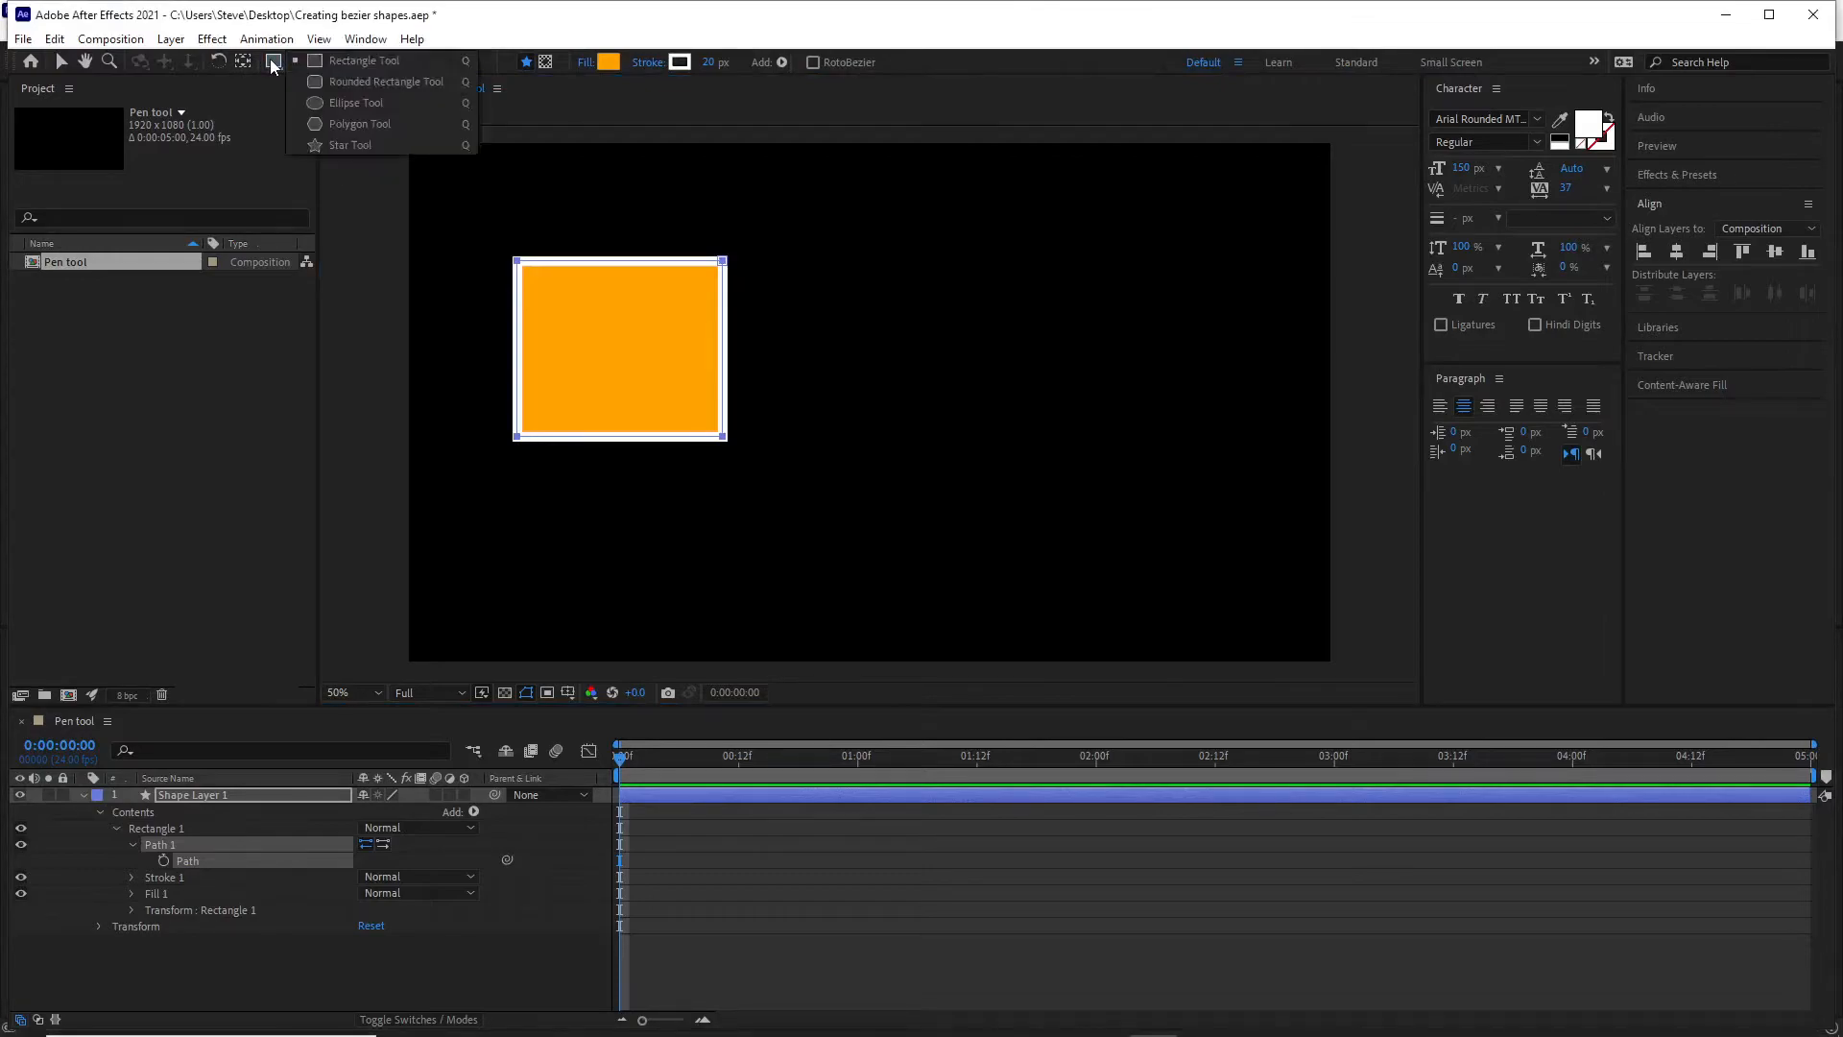
left_click(367, 104)
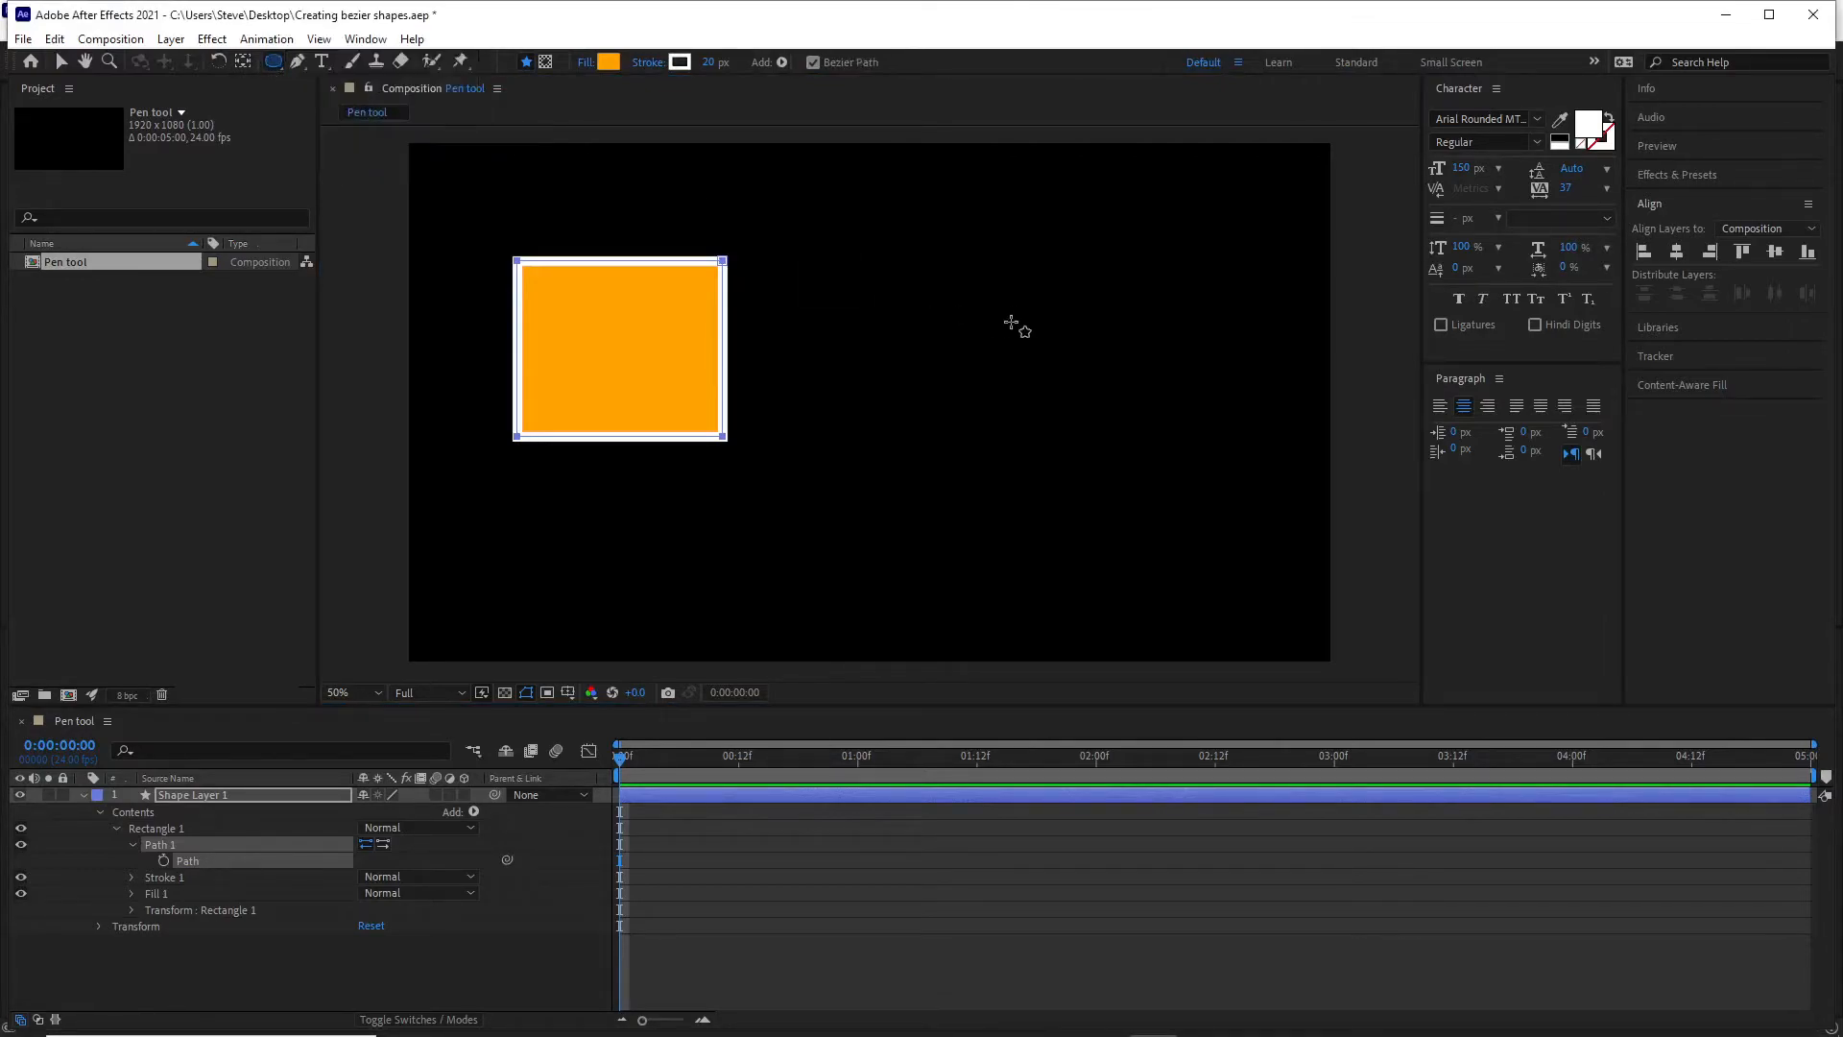
left_click_drag(932, 279, 1181, 452)
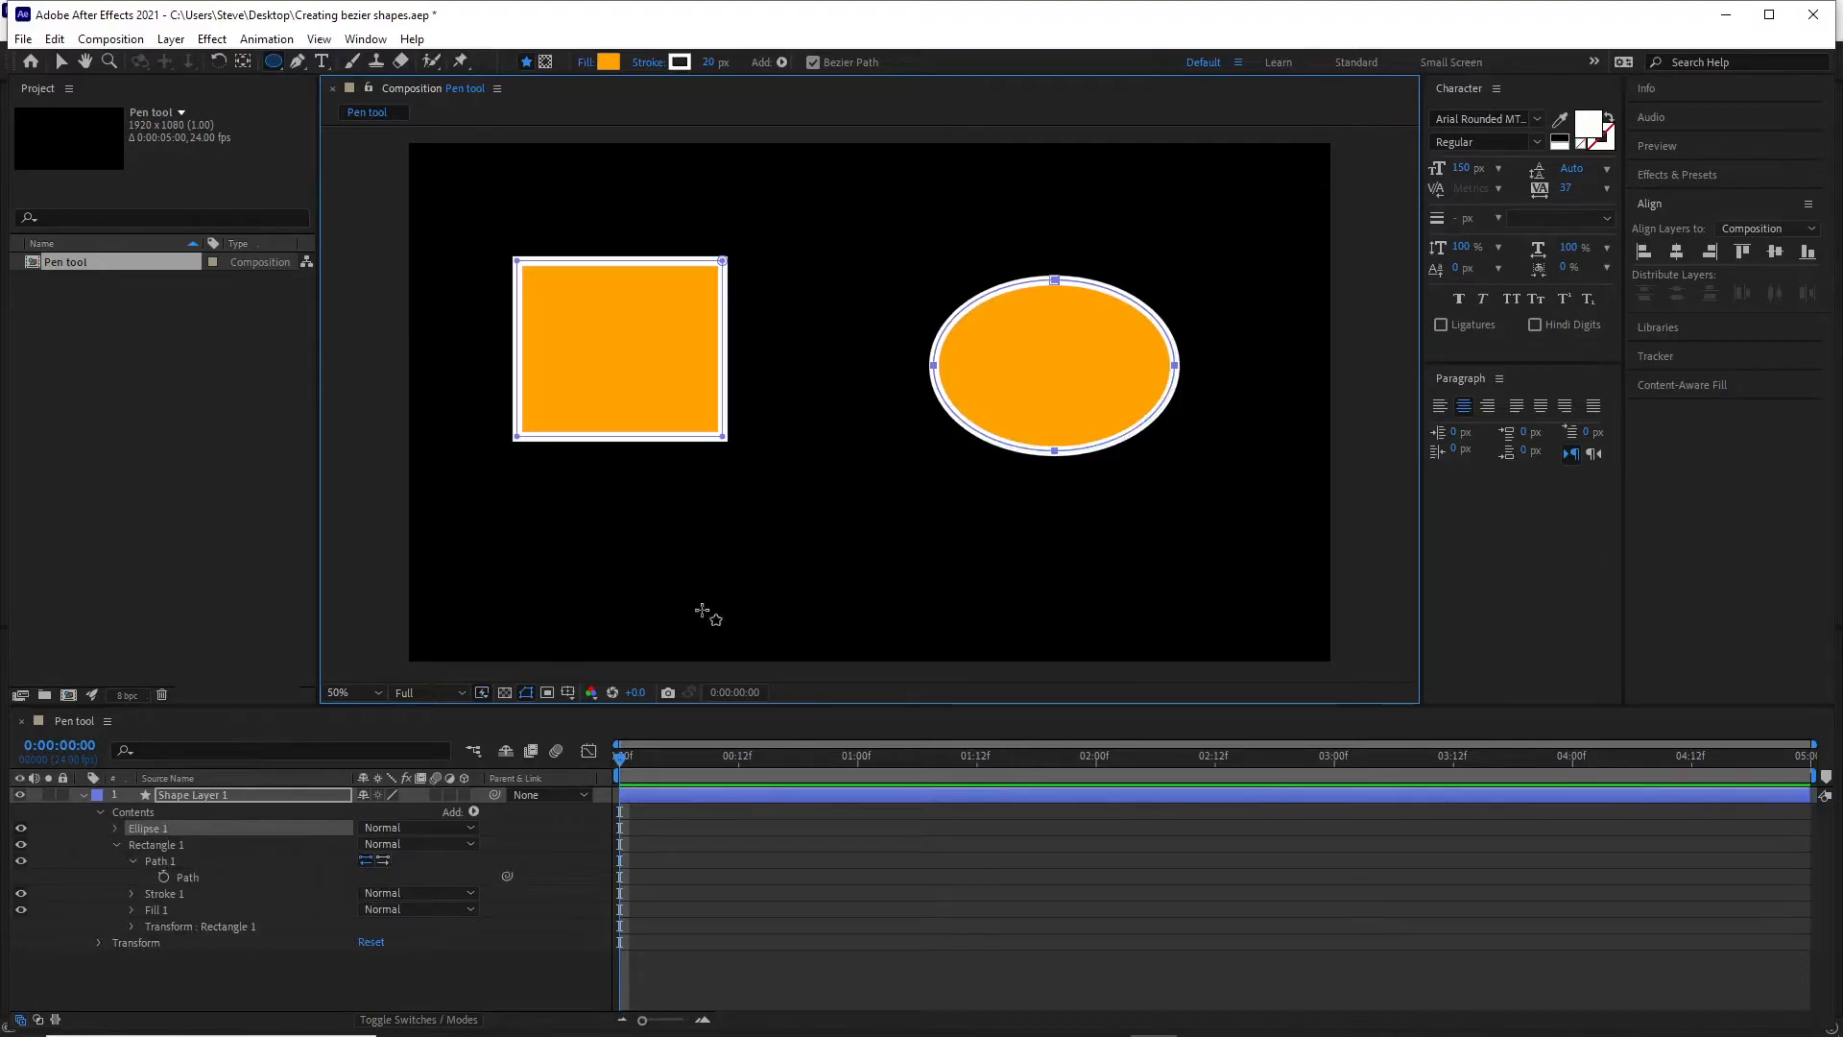
key("ctrl+z")
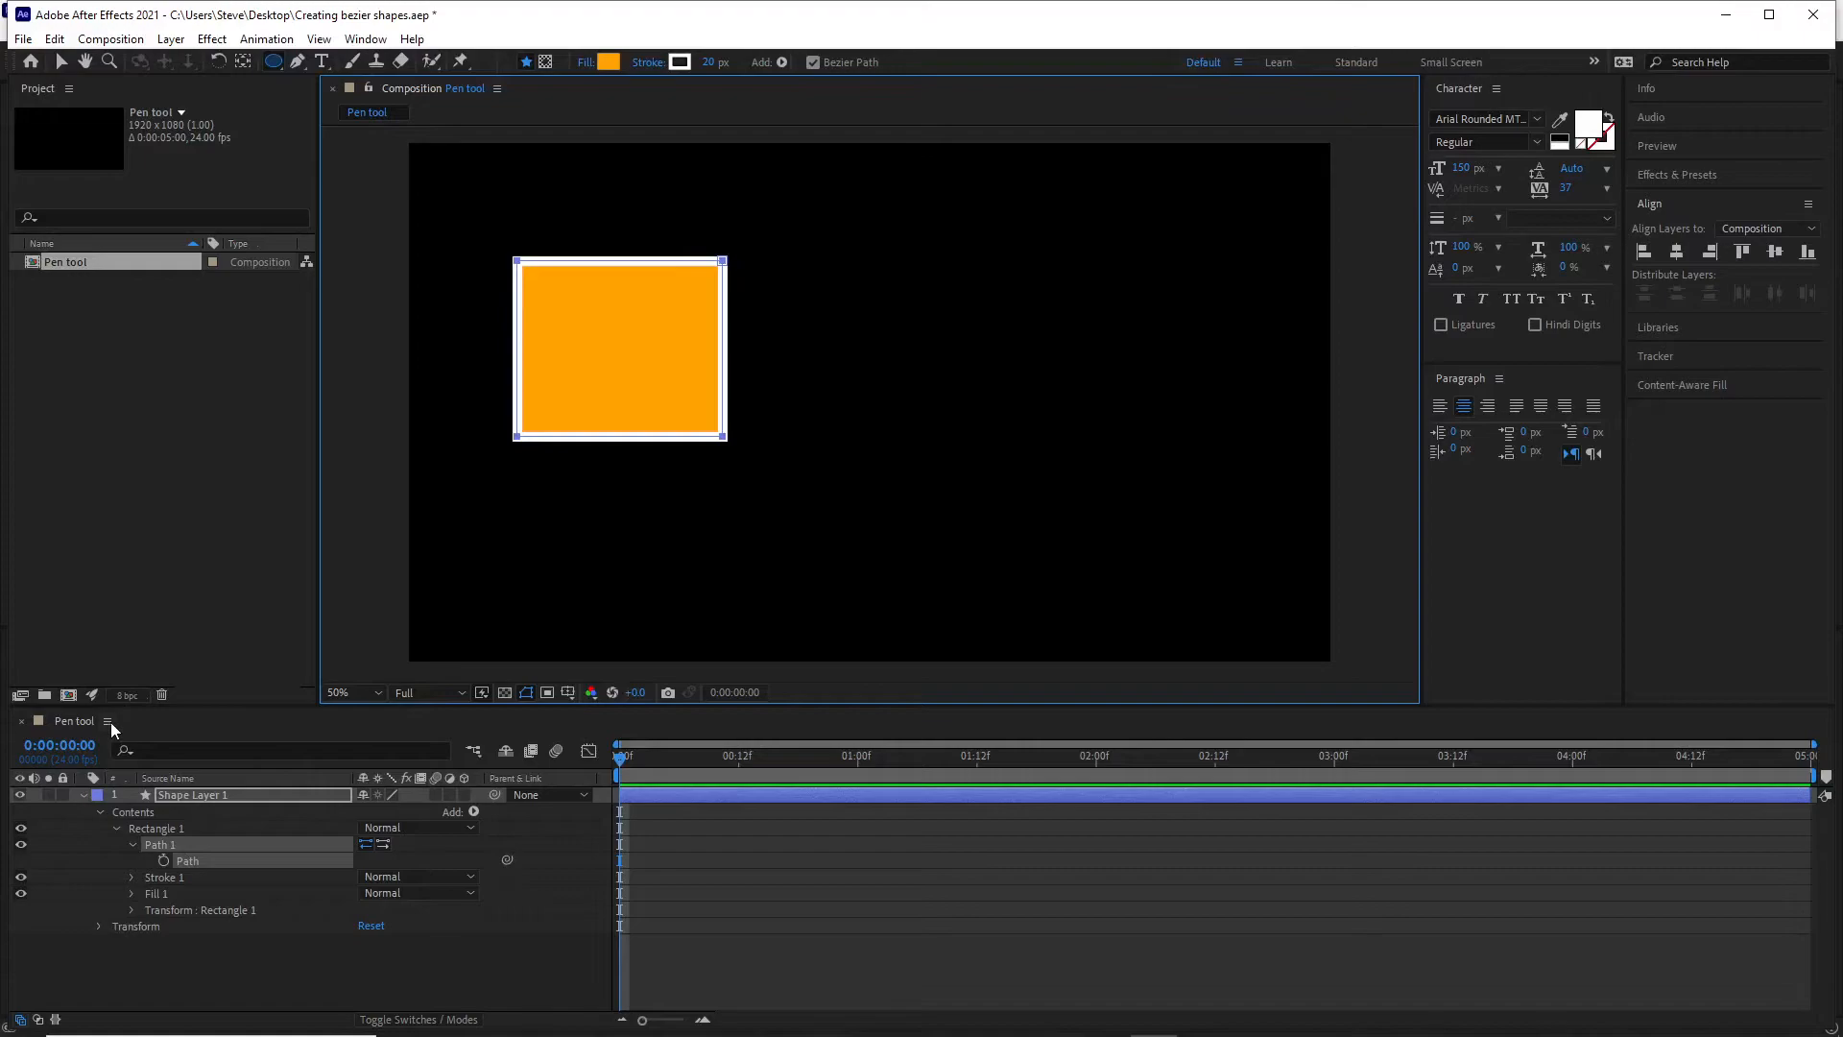
Deselect the rectangle's layer, draw an ellipse to its right as a separate shape layer, and collapse both layers.
left_click(198, 982)
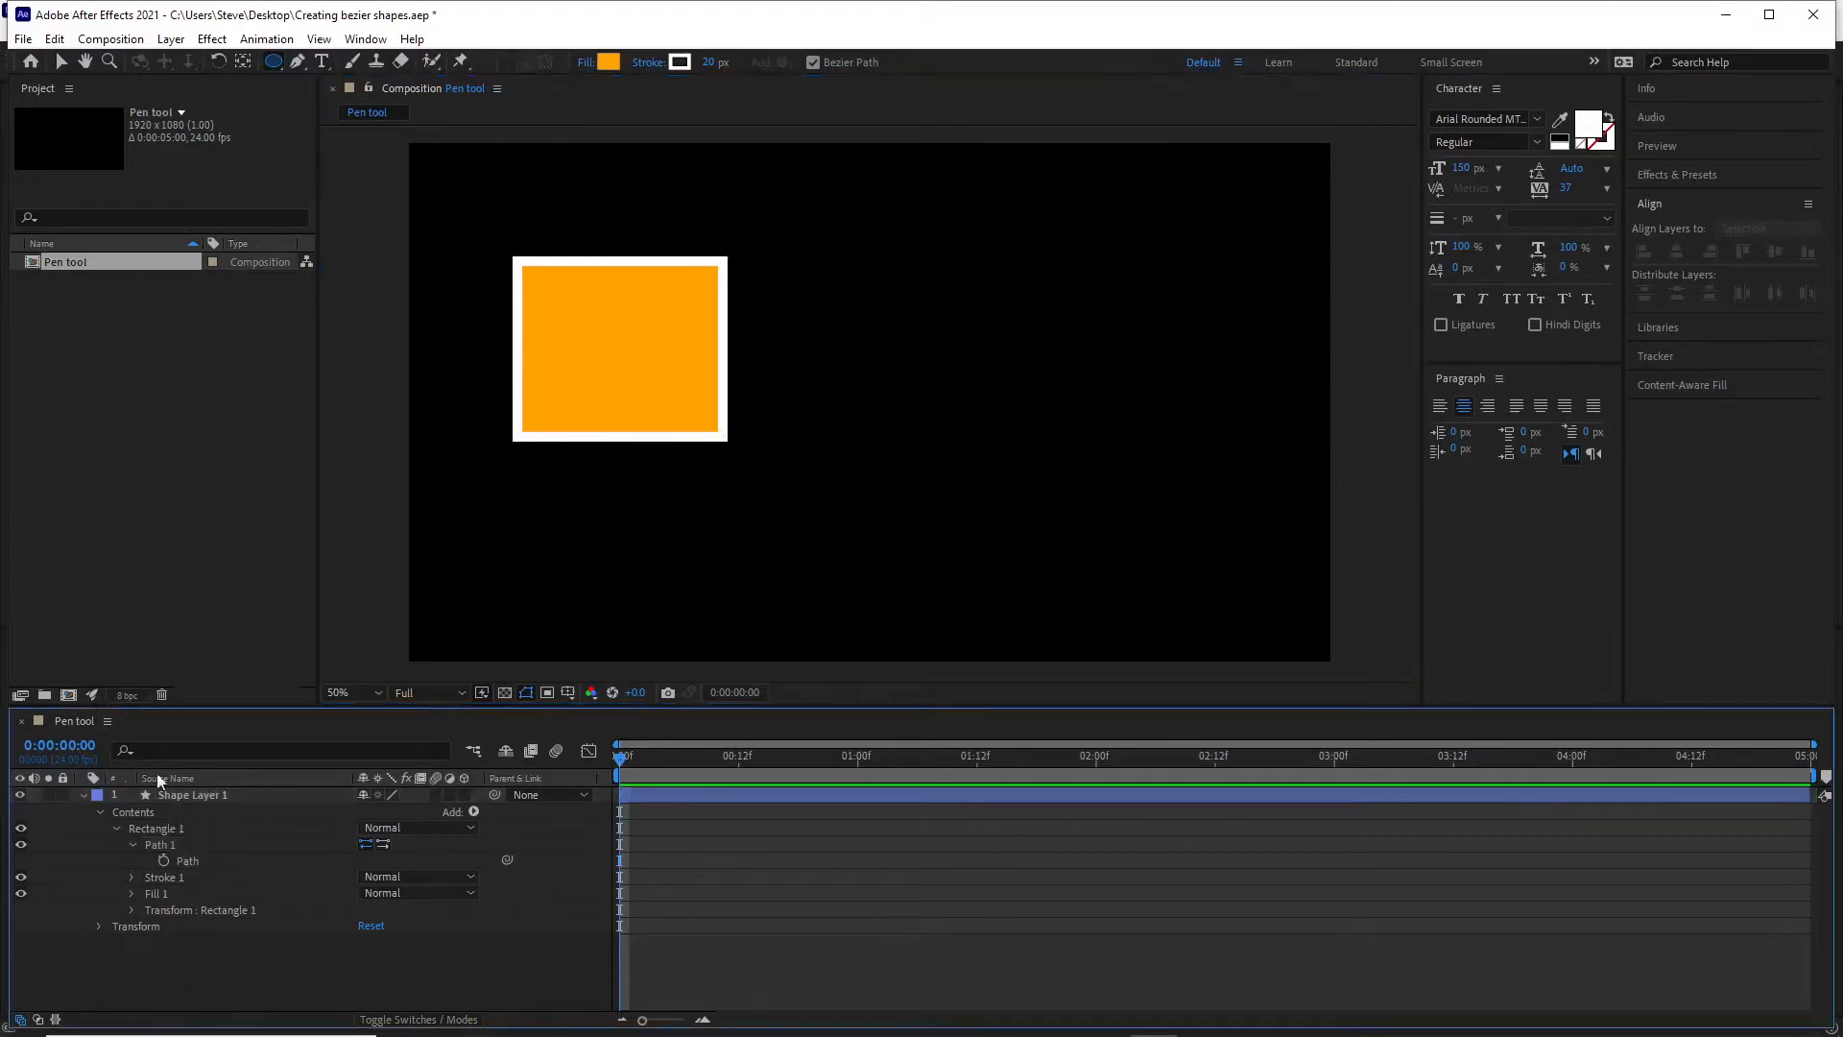
left_click(83, 796)
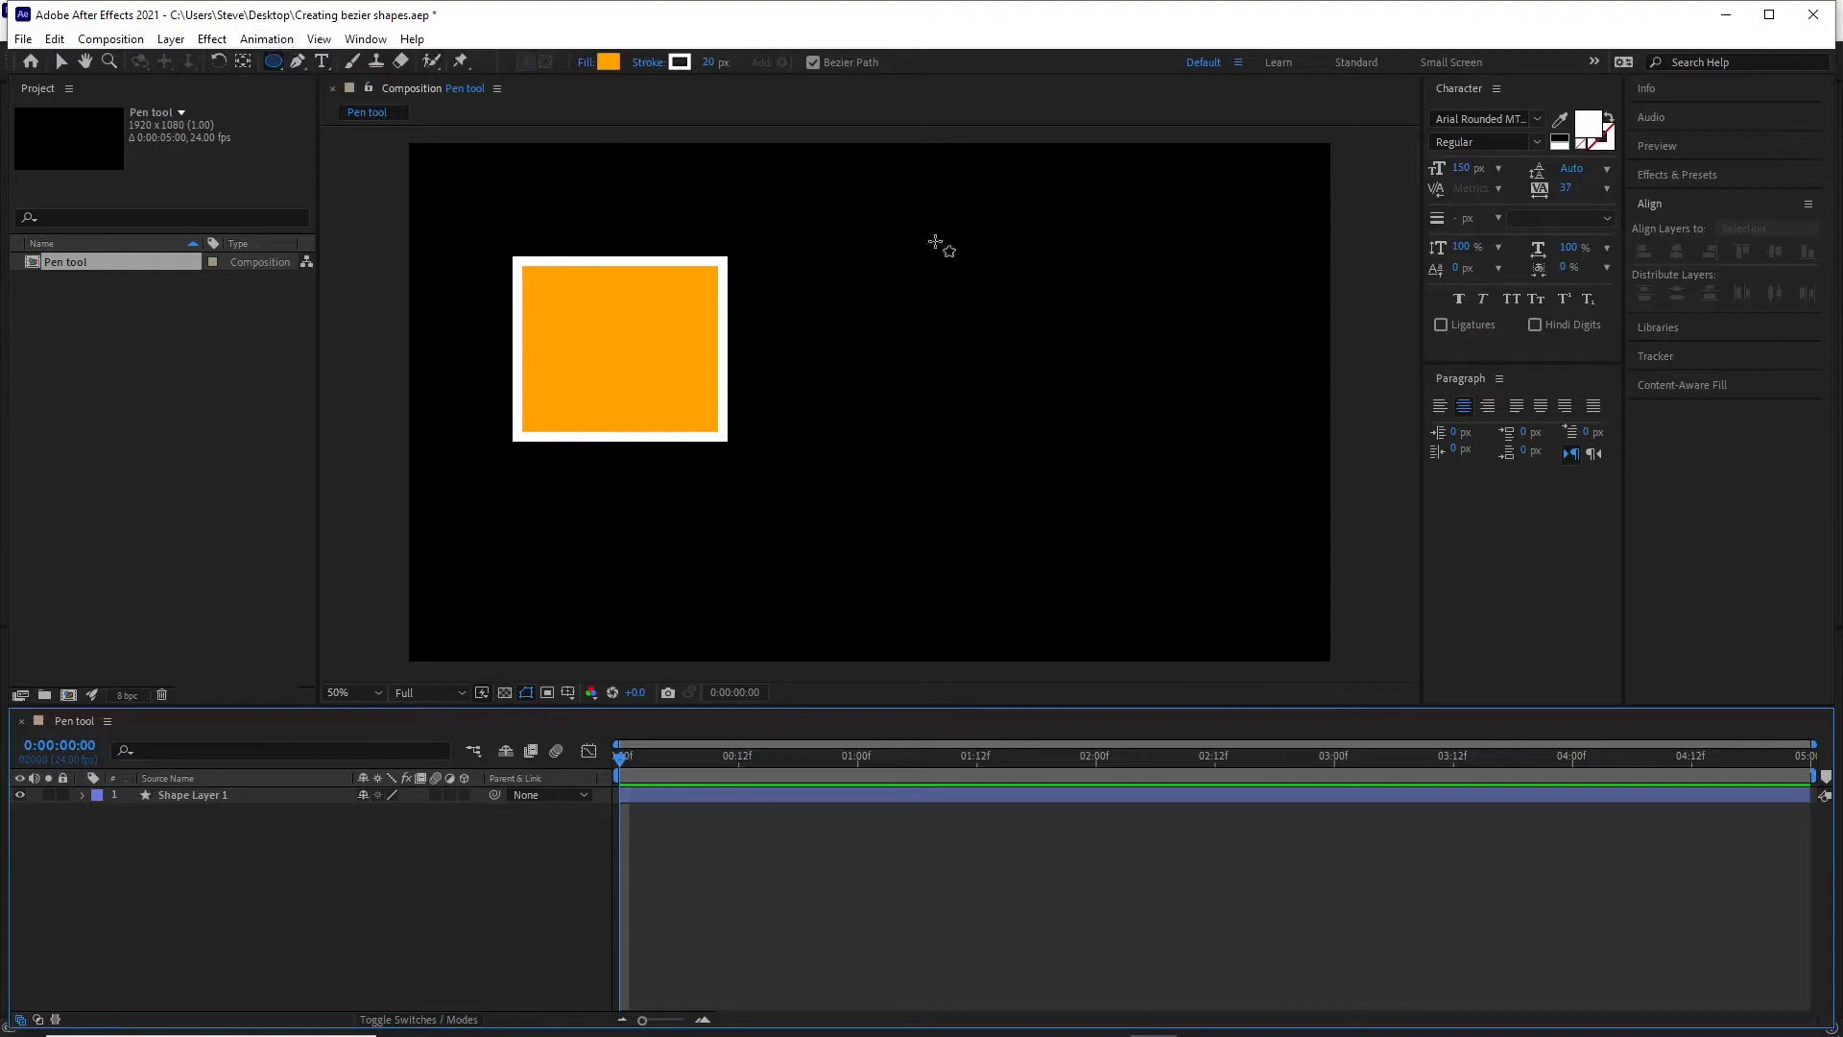
left_click_drag(954, 288, 1180, 466)
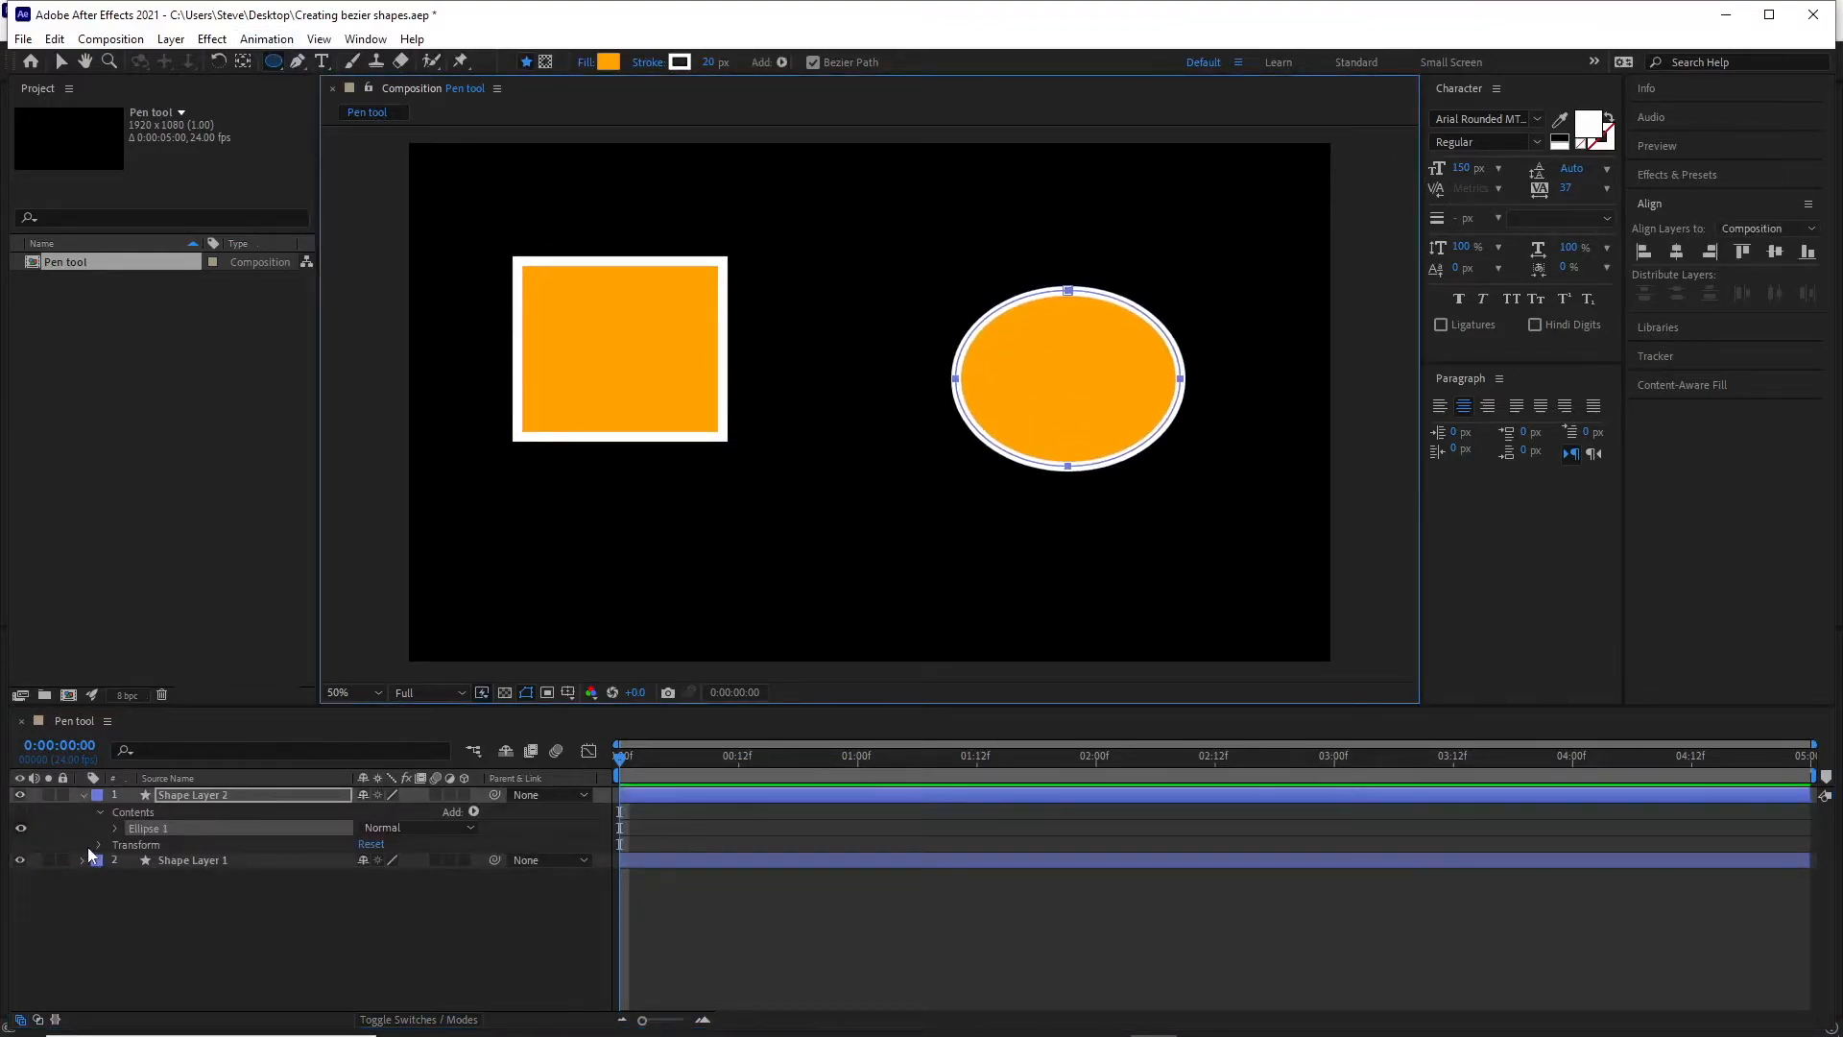
left_click(82, 795)
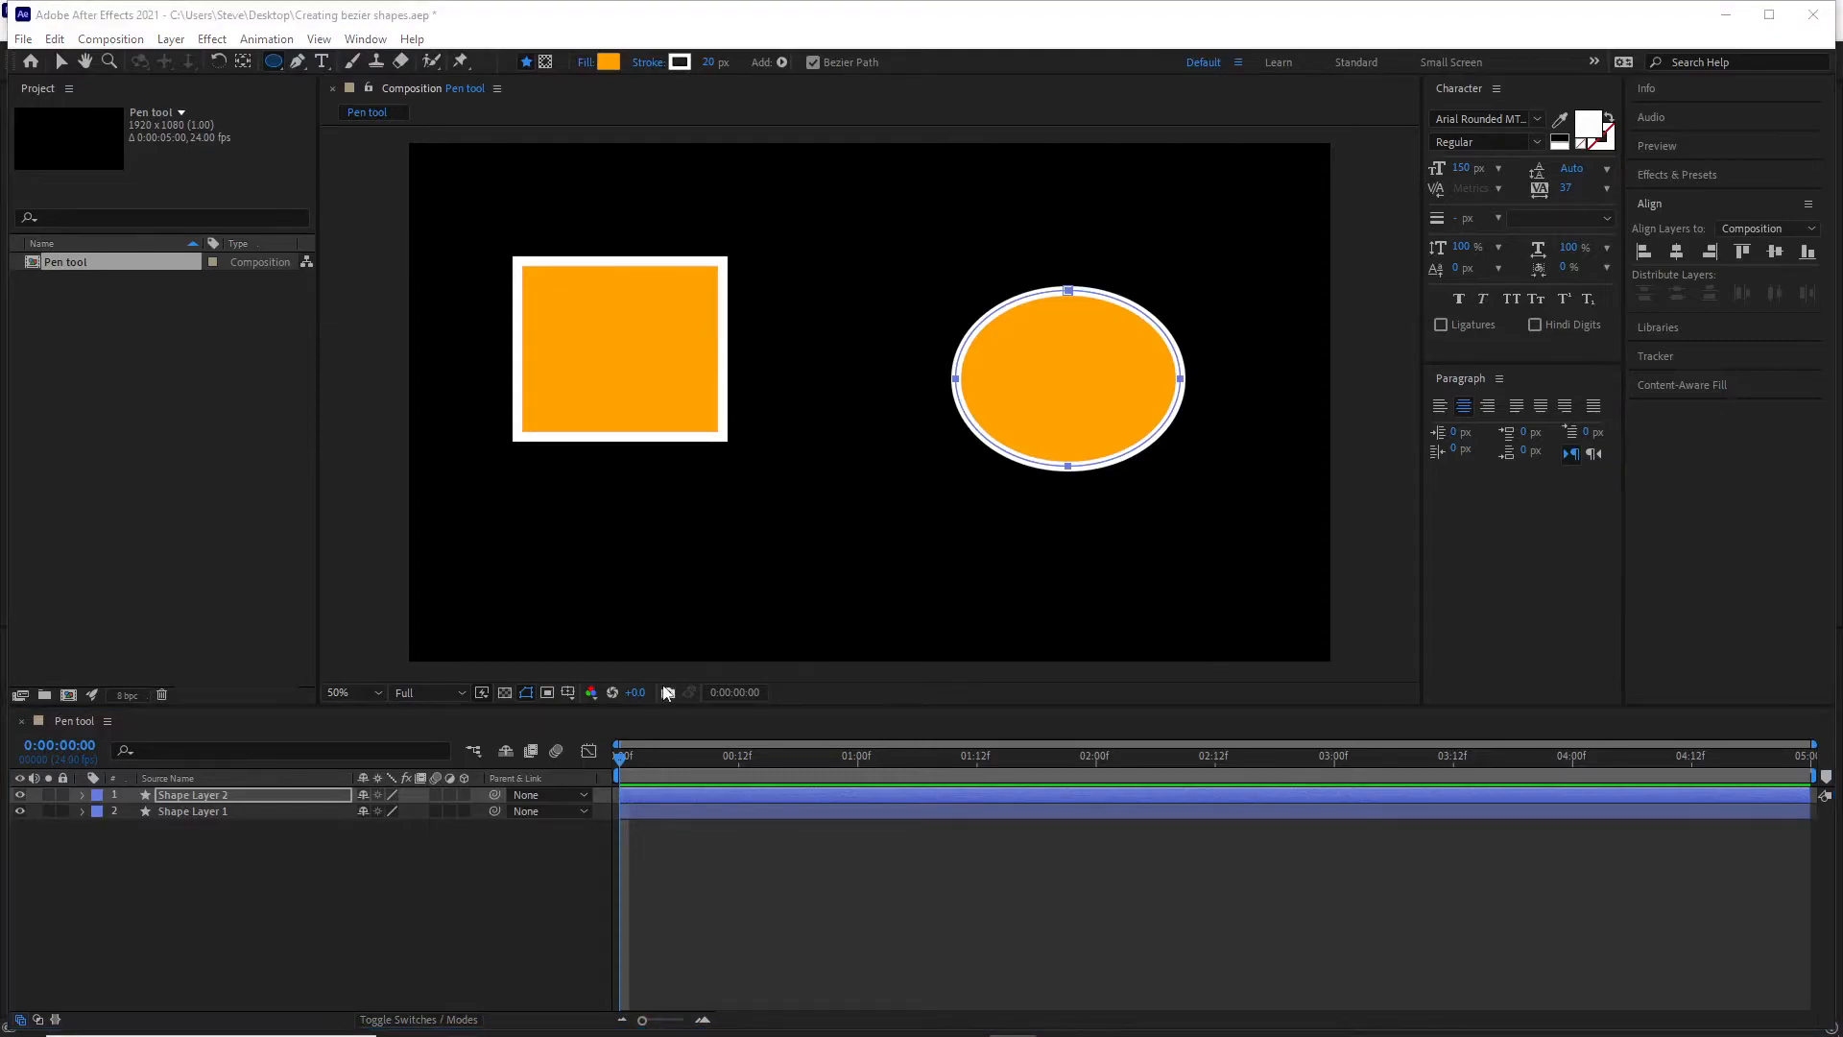
Rename Shape Layer 2, which holds the ellipse, as "Elipse".
left_click(169, 798)
left_click(187, 796)
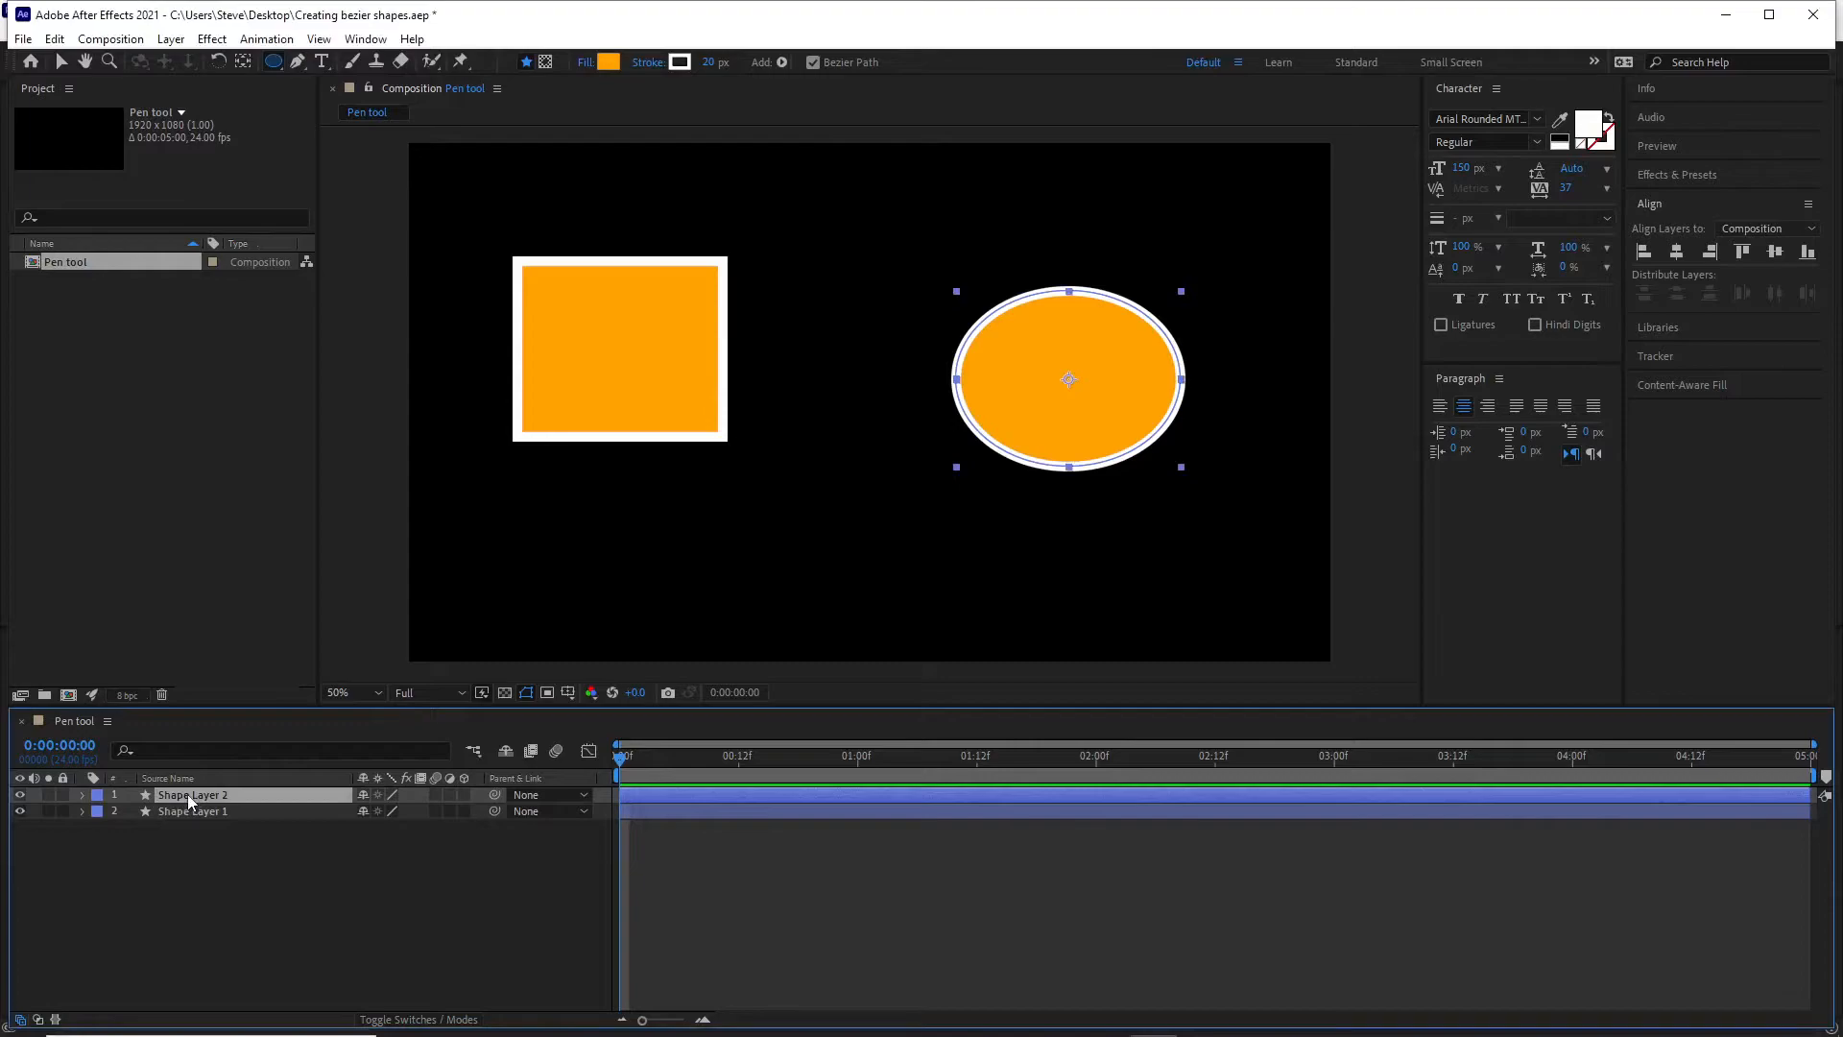
right_click(188, 793)
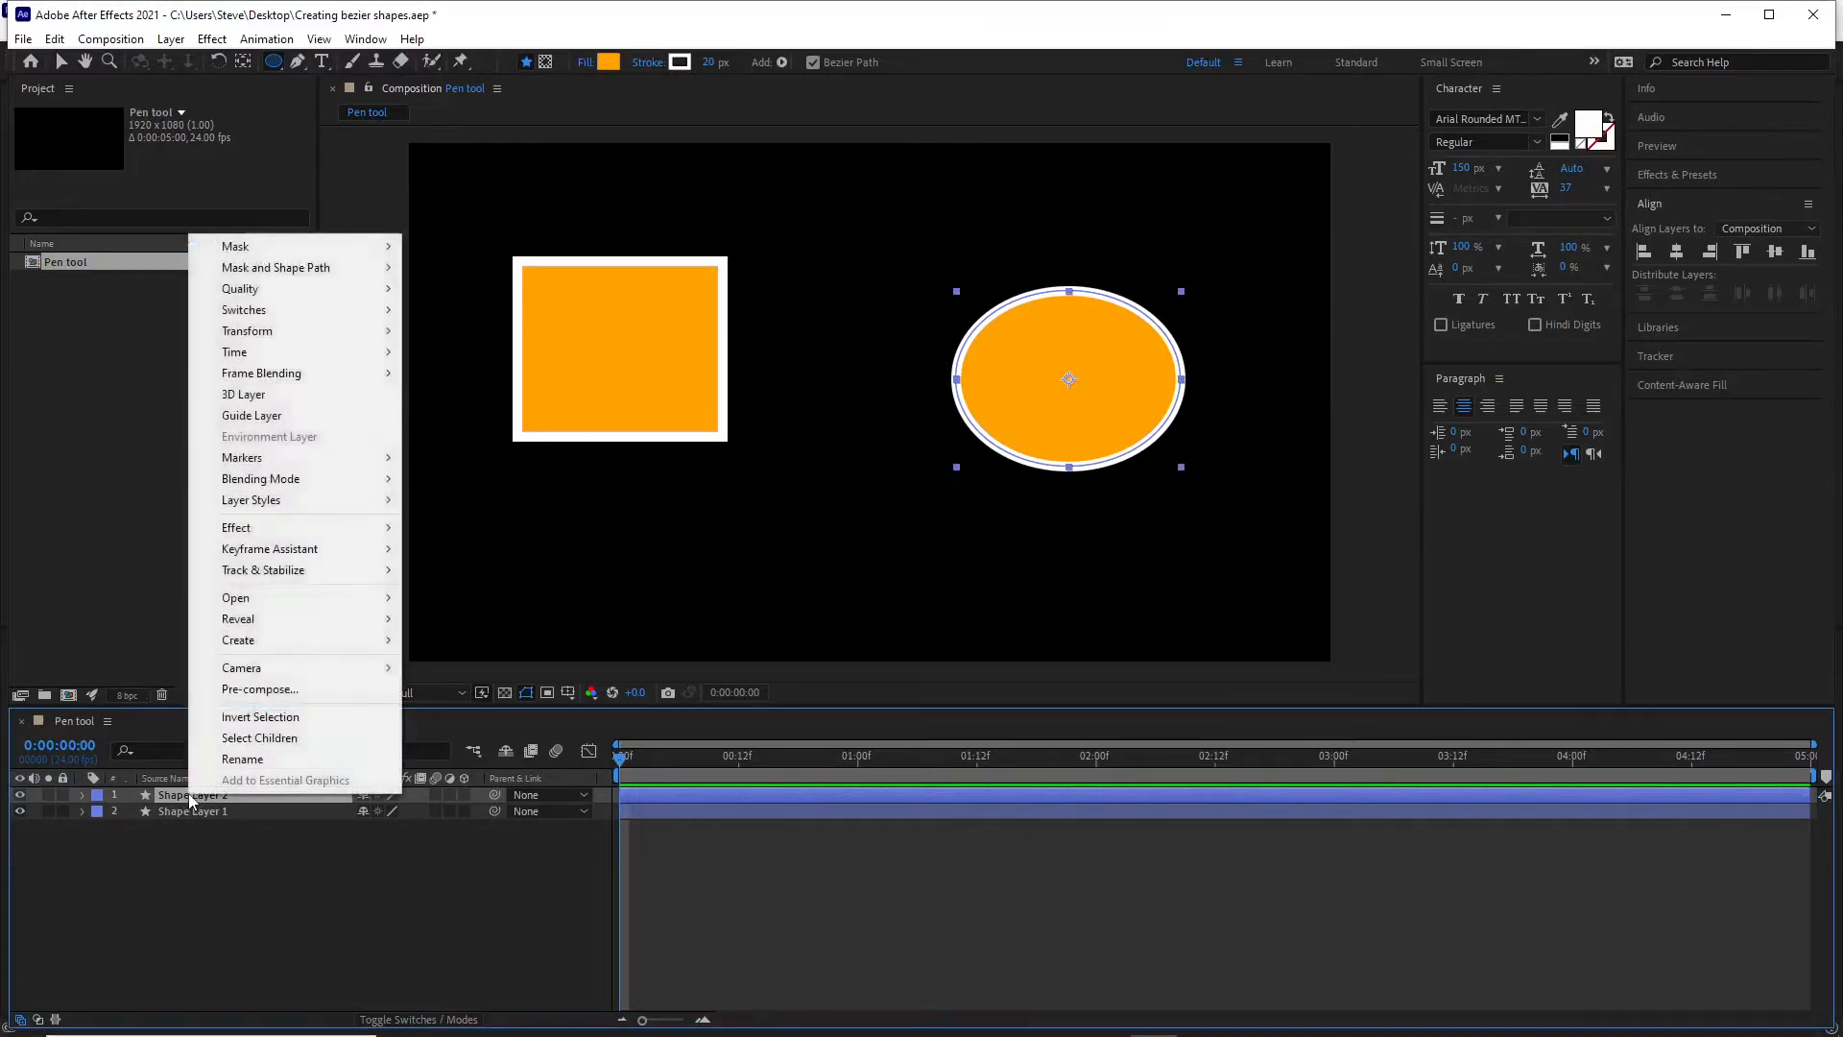
left_click(238, 758)
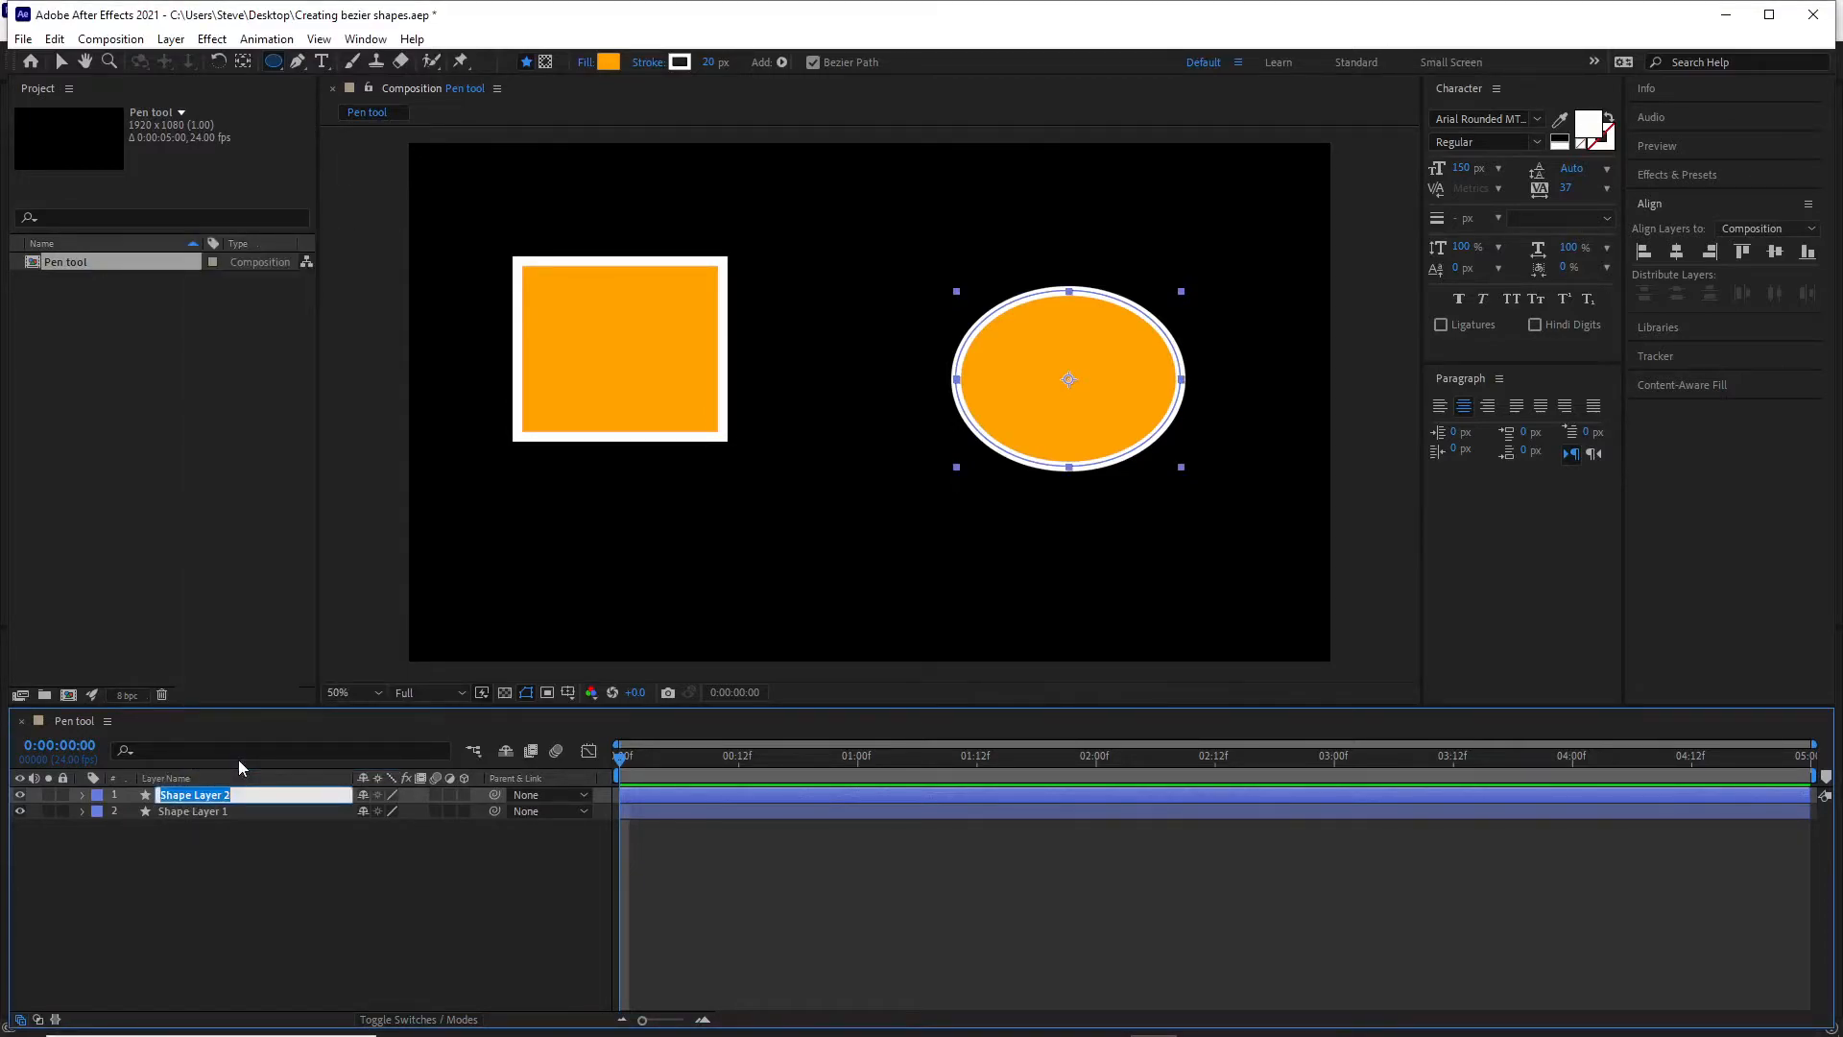
type("Elip")
Rename Shape Layer 1, which holds the rectangle, as "Square".
left_click(198, 814)
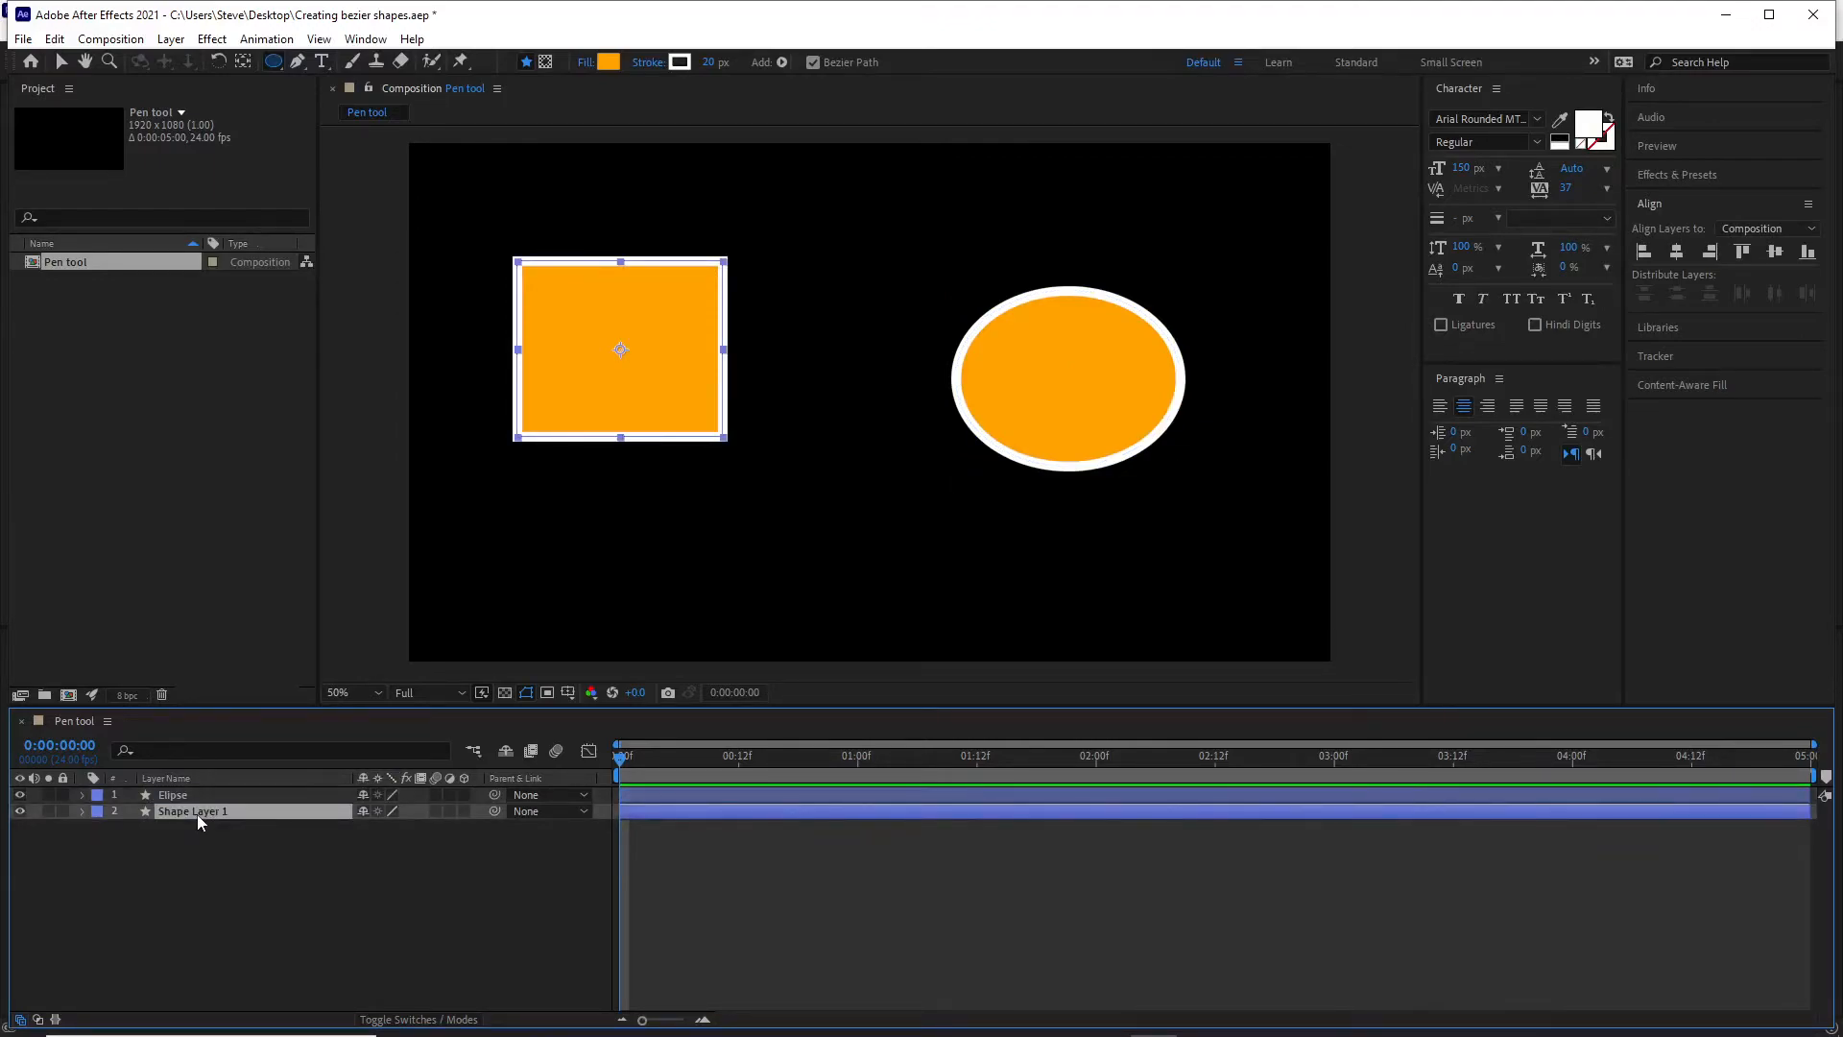
key("Return")
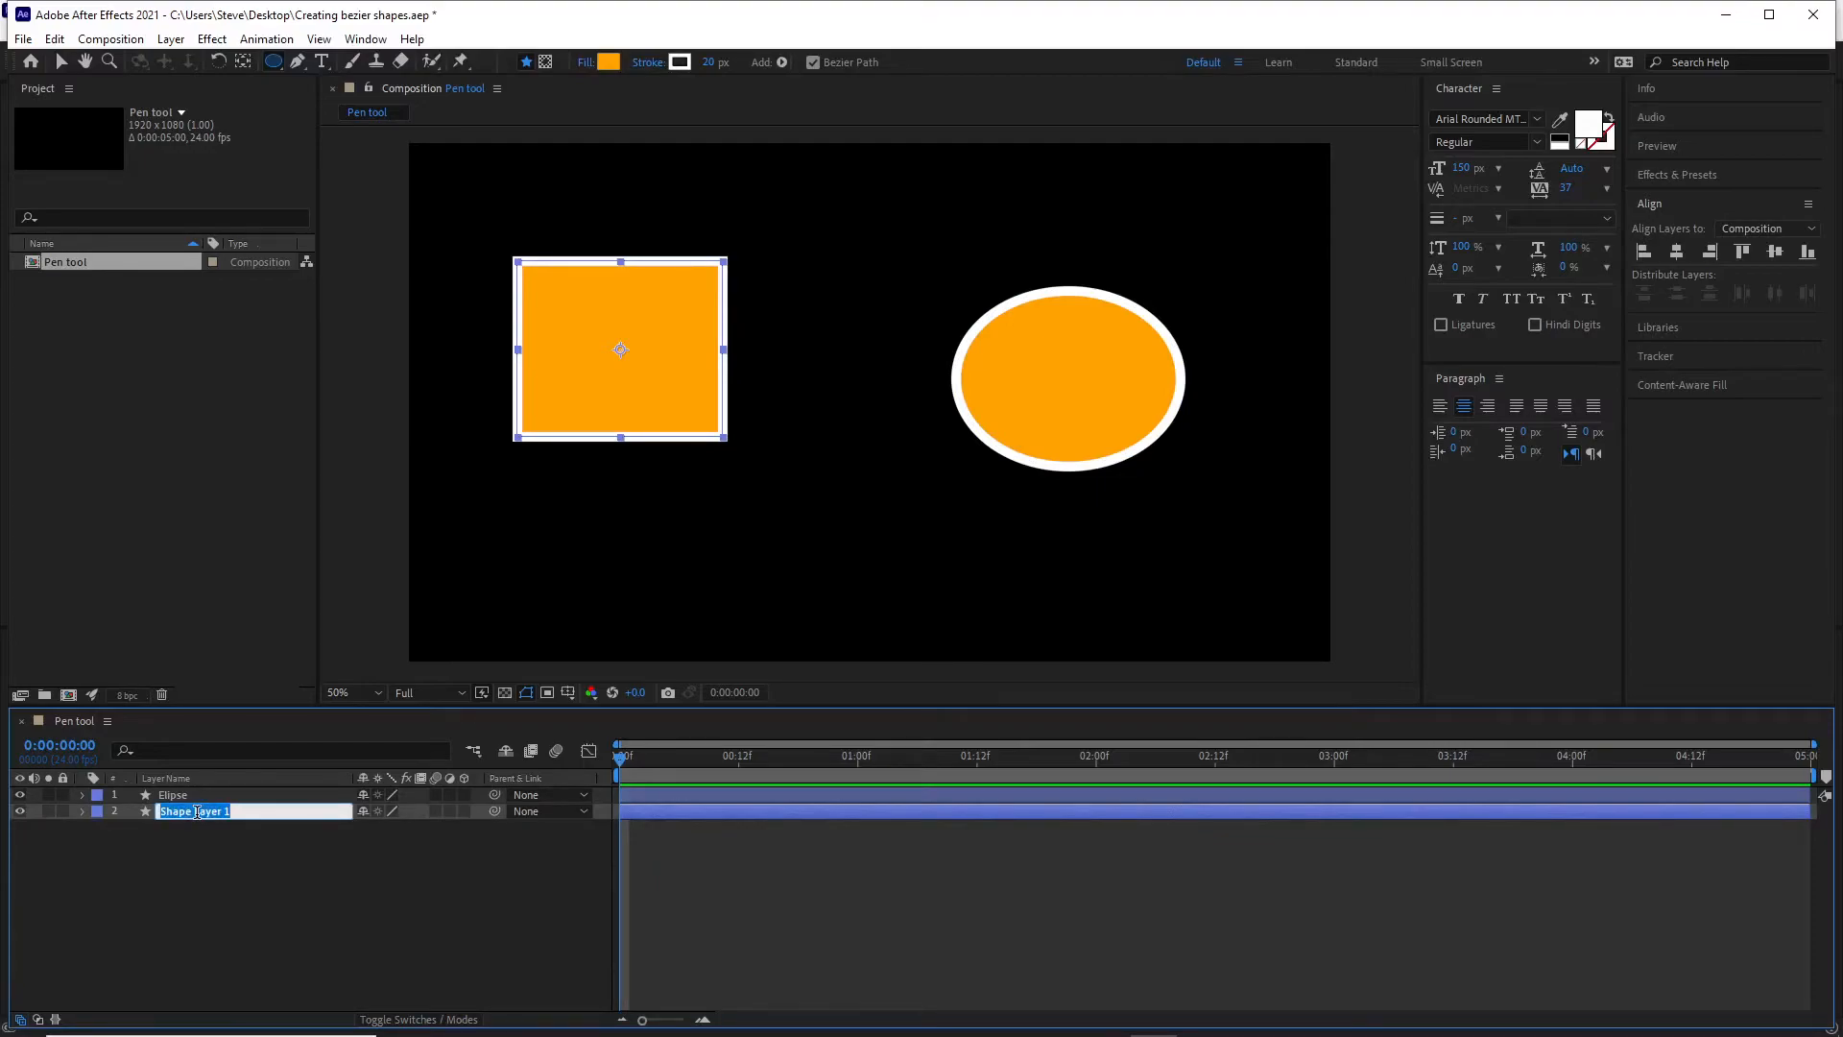
type("Square")
key("Return")
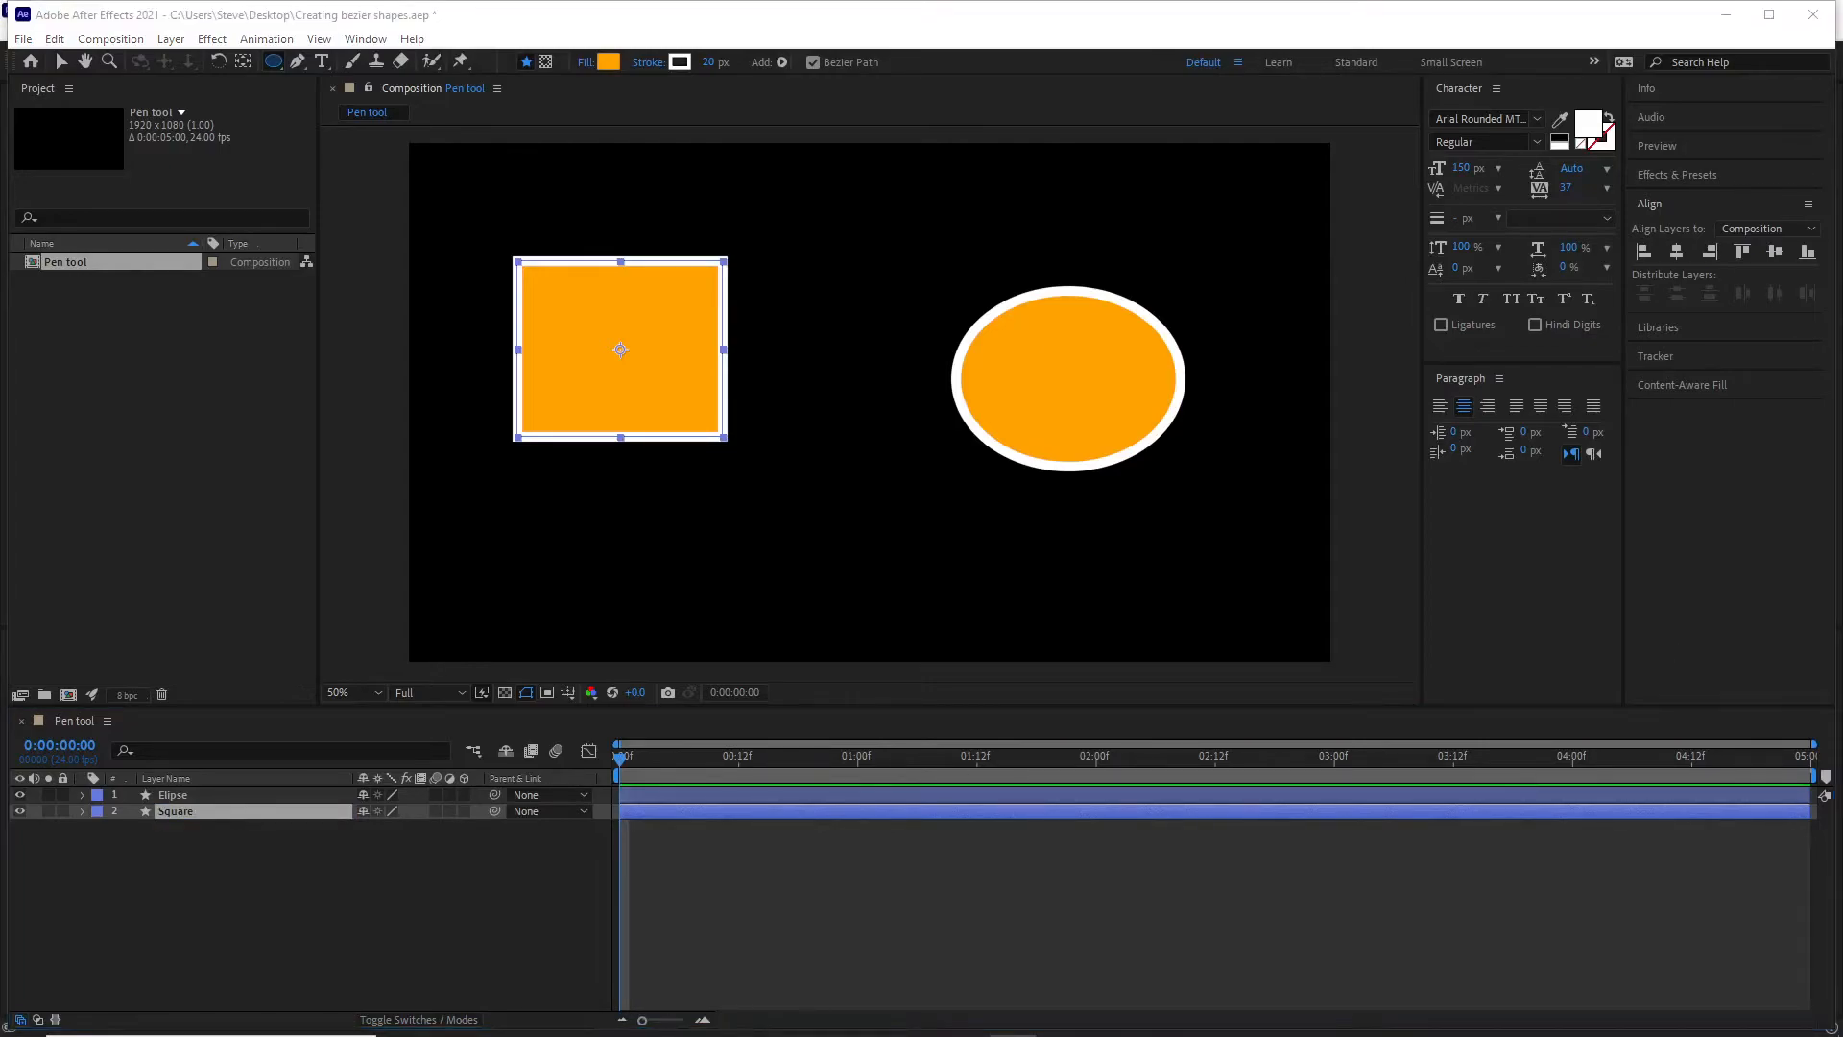
Expand the Elipse layer down to its Path property and select Path 1 so its vertices are individually editable.
left_click(81, 794)
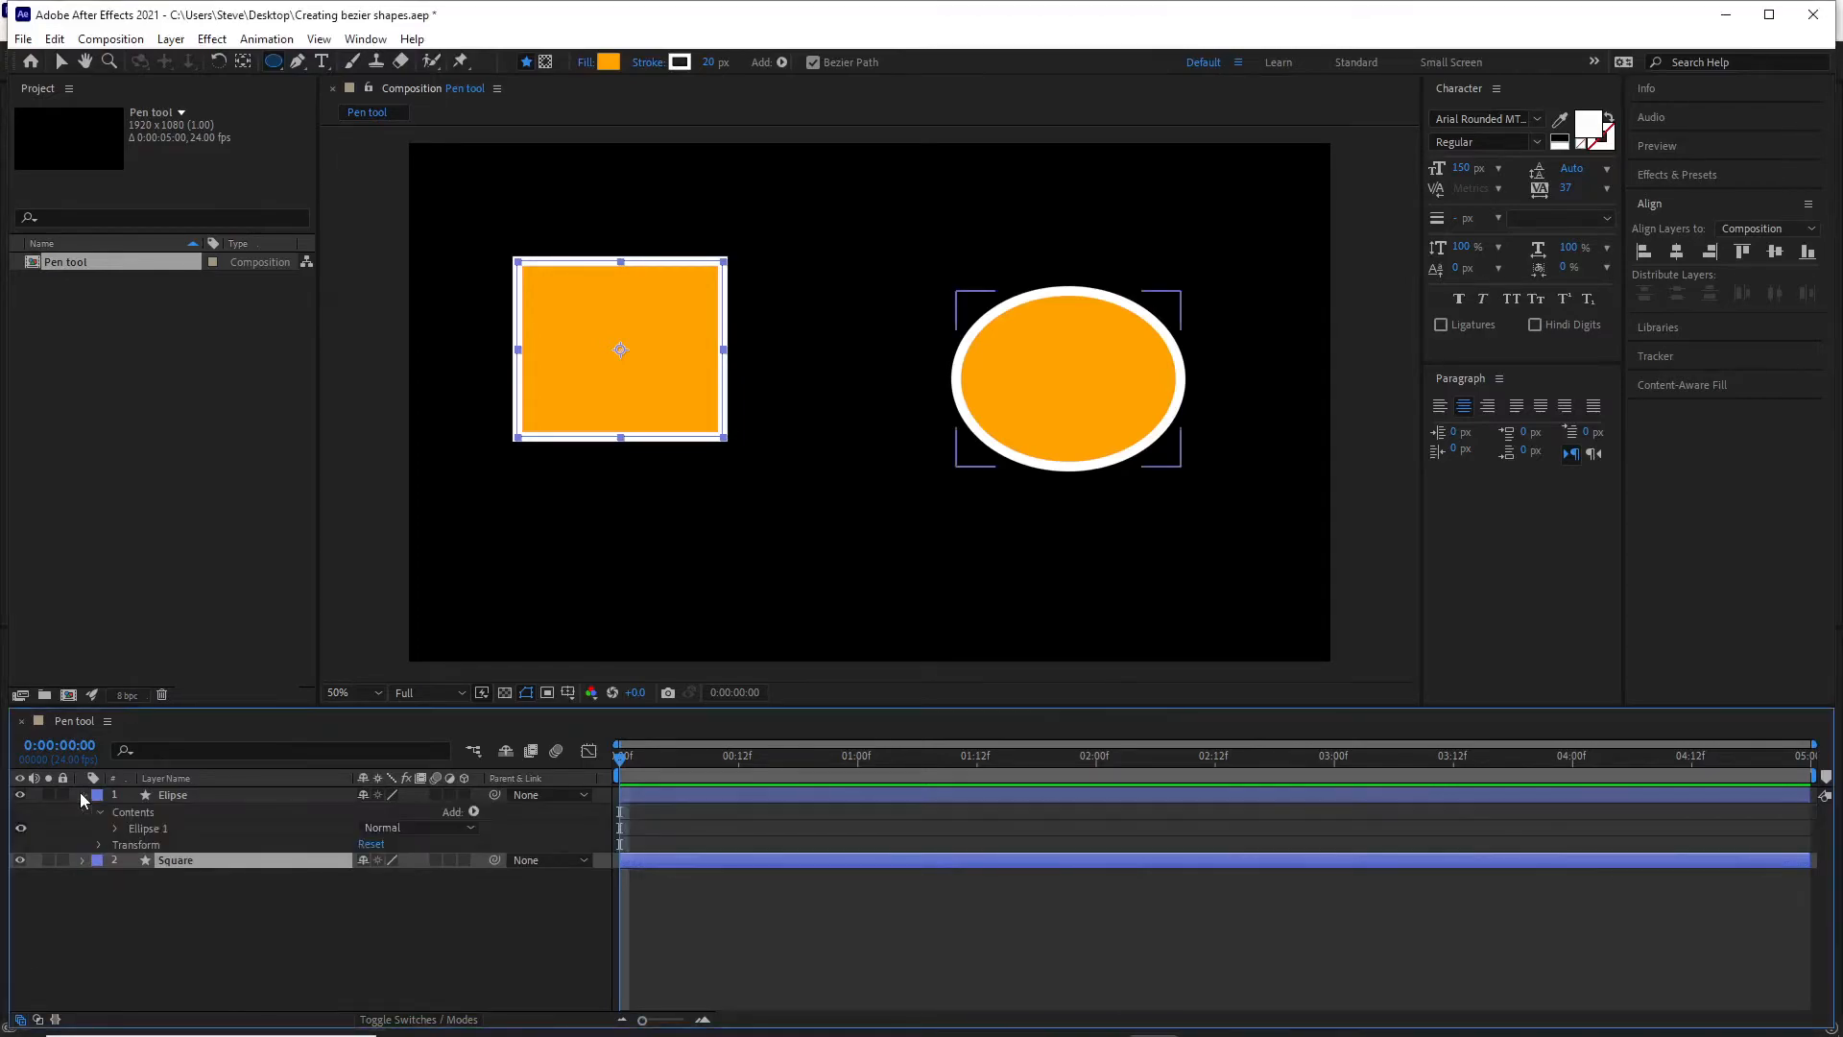
left_click(115, 828)
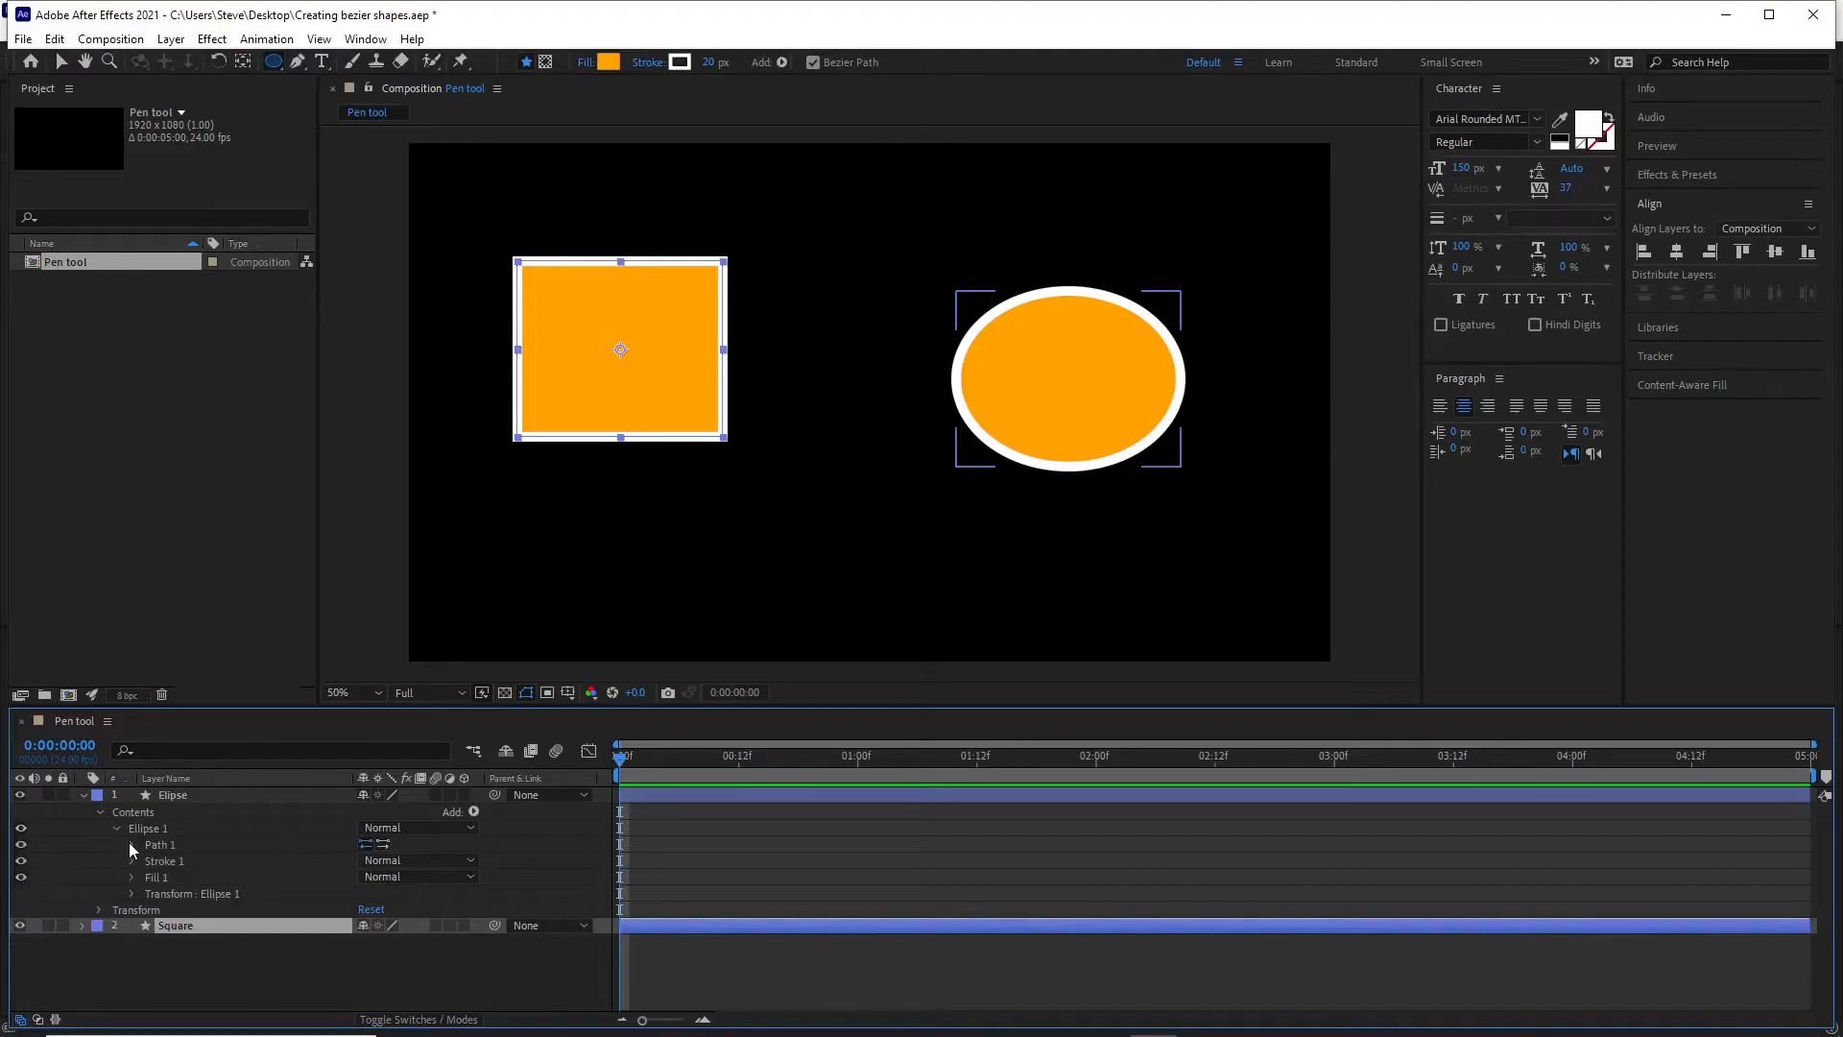
left_click(131, 845)
left_click(196, 860)
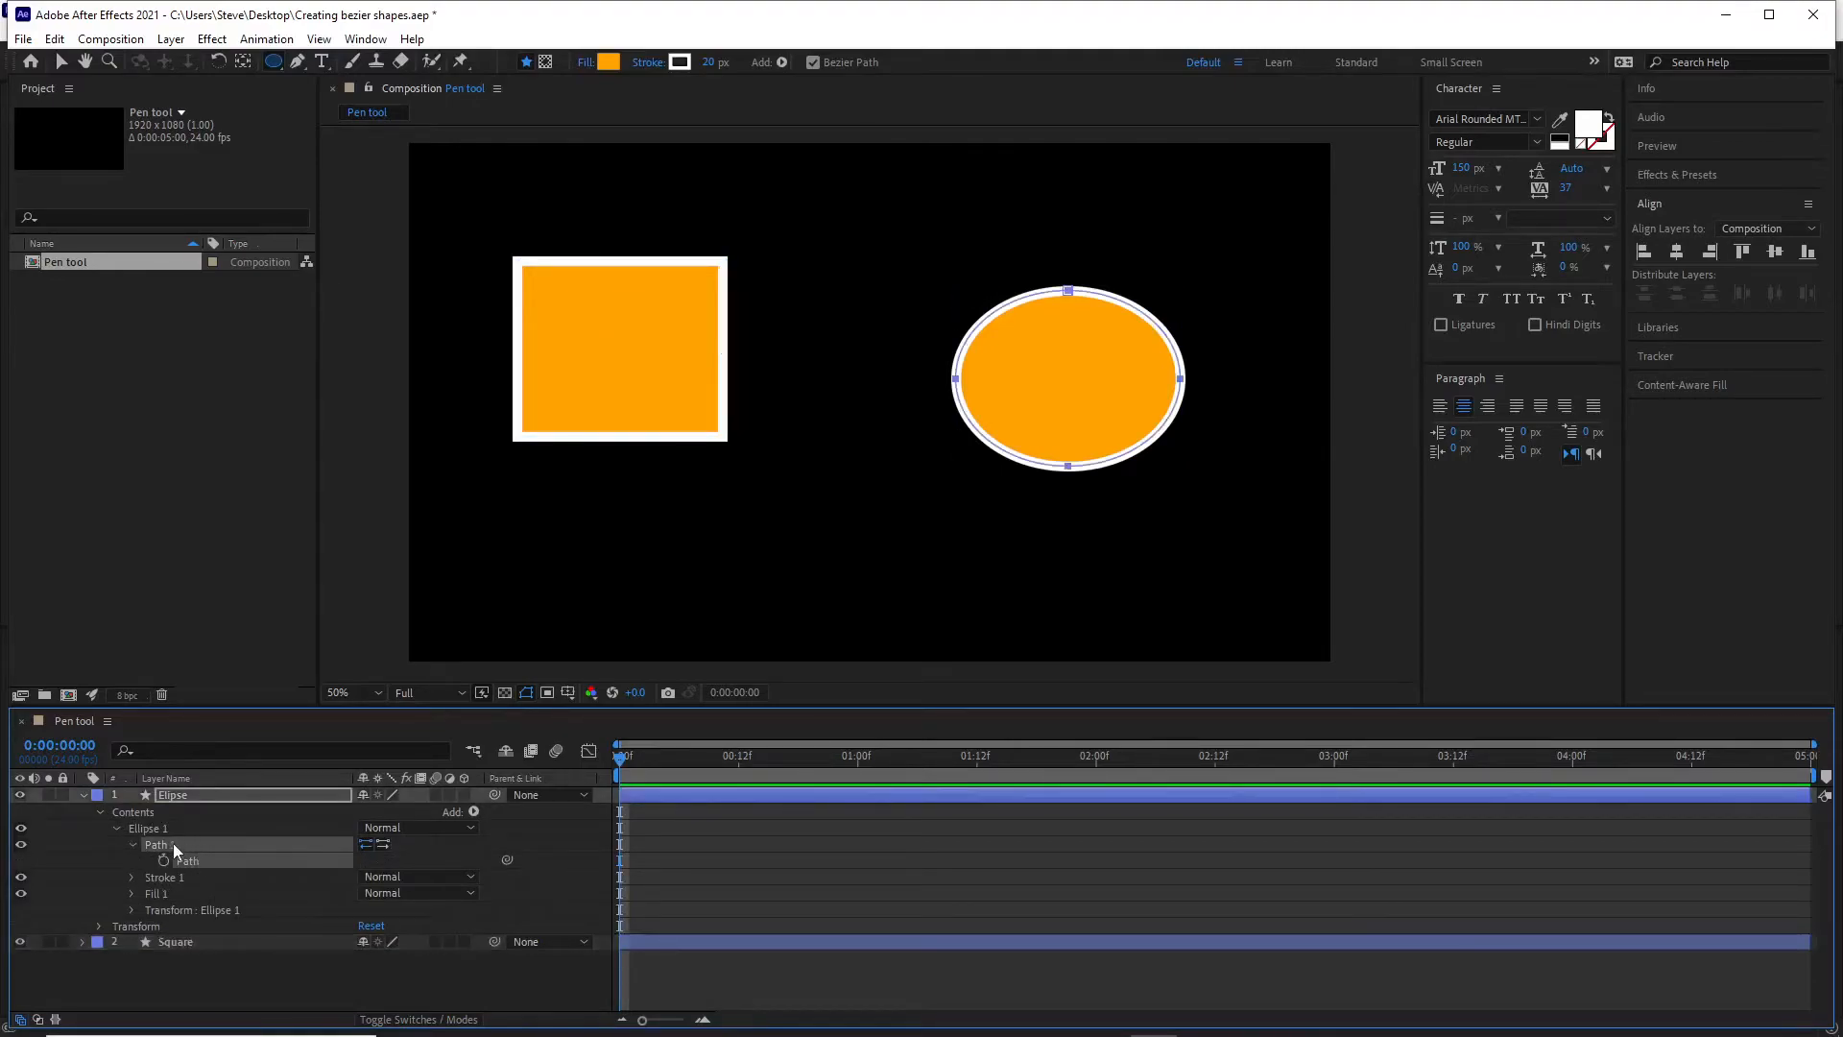
left_click(196, 987)
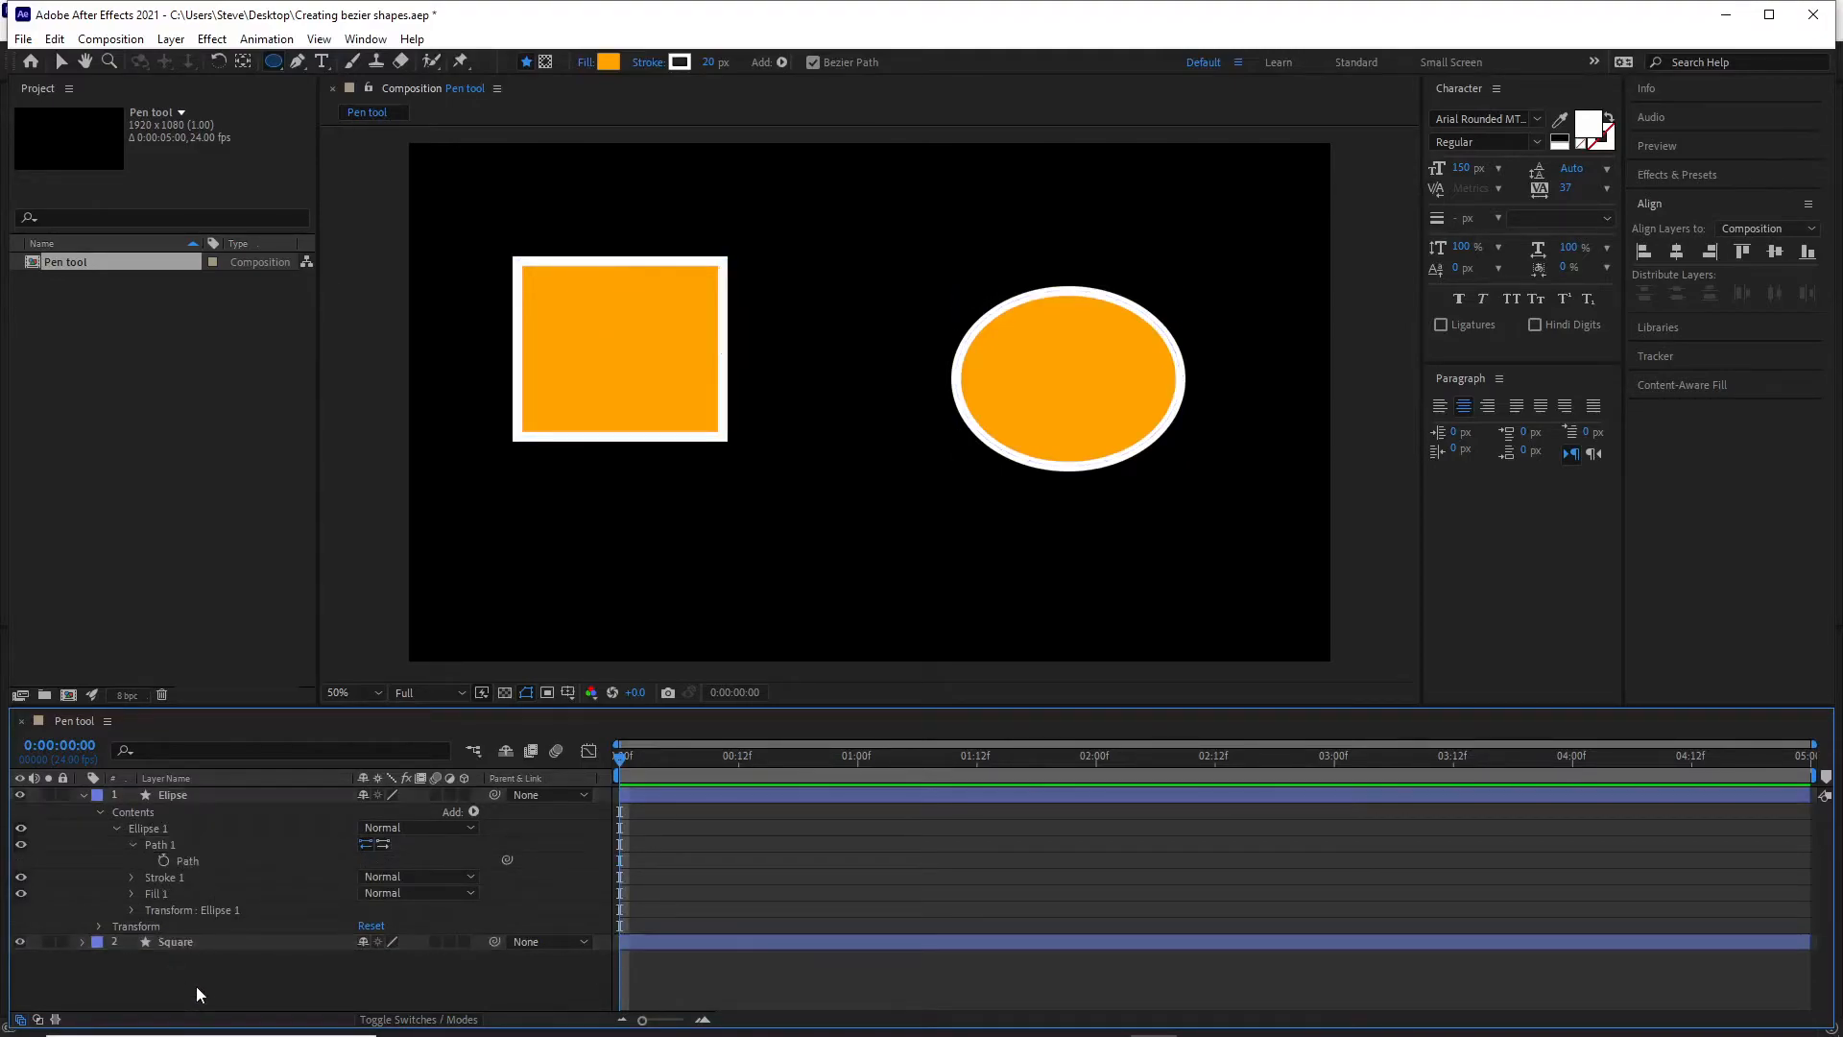
left_click(167, 845)
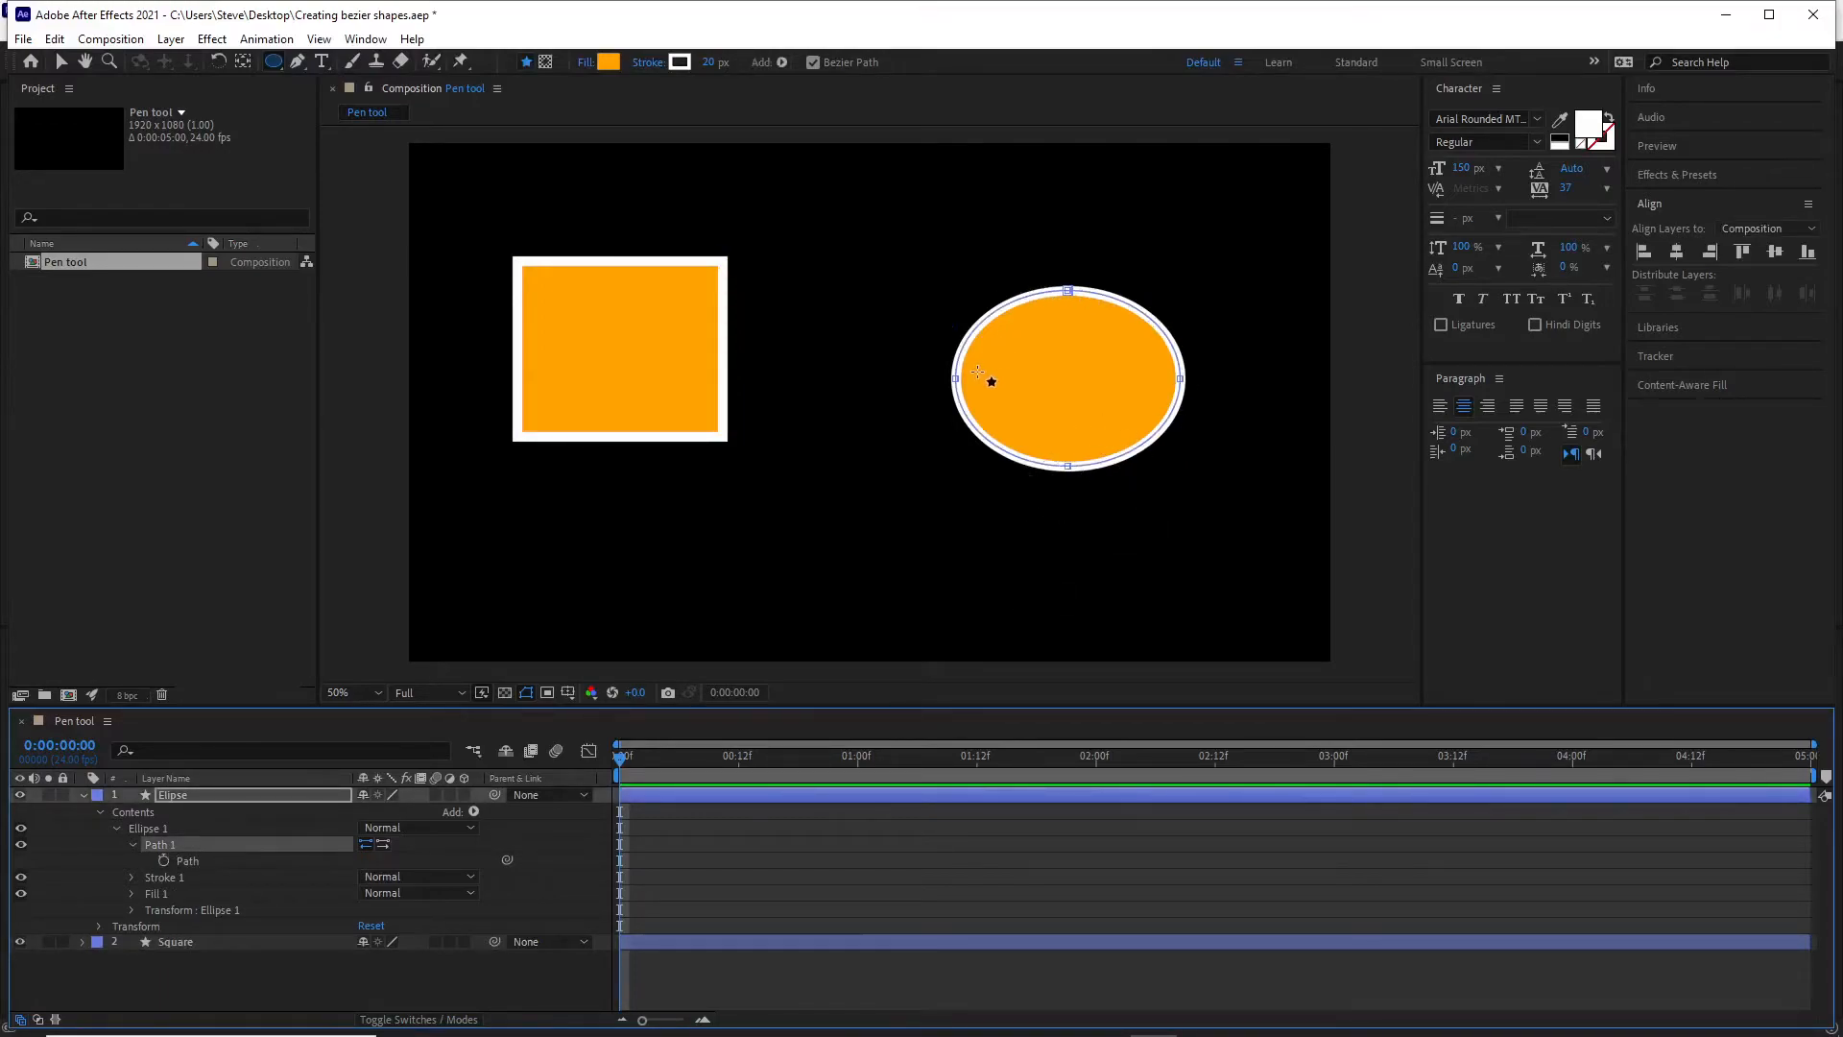
Move the ellipse's bottom vertex down near the composition's lower edge with the Pen tool, forming a teardrop shape.
left_click(61, 62)
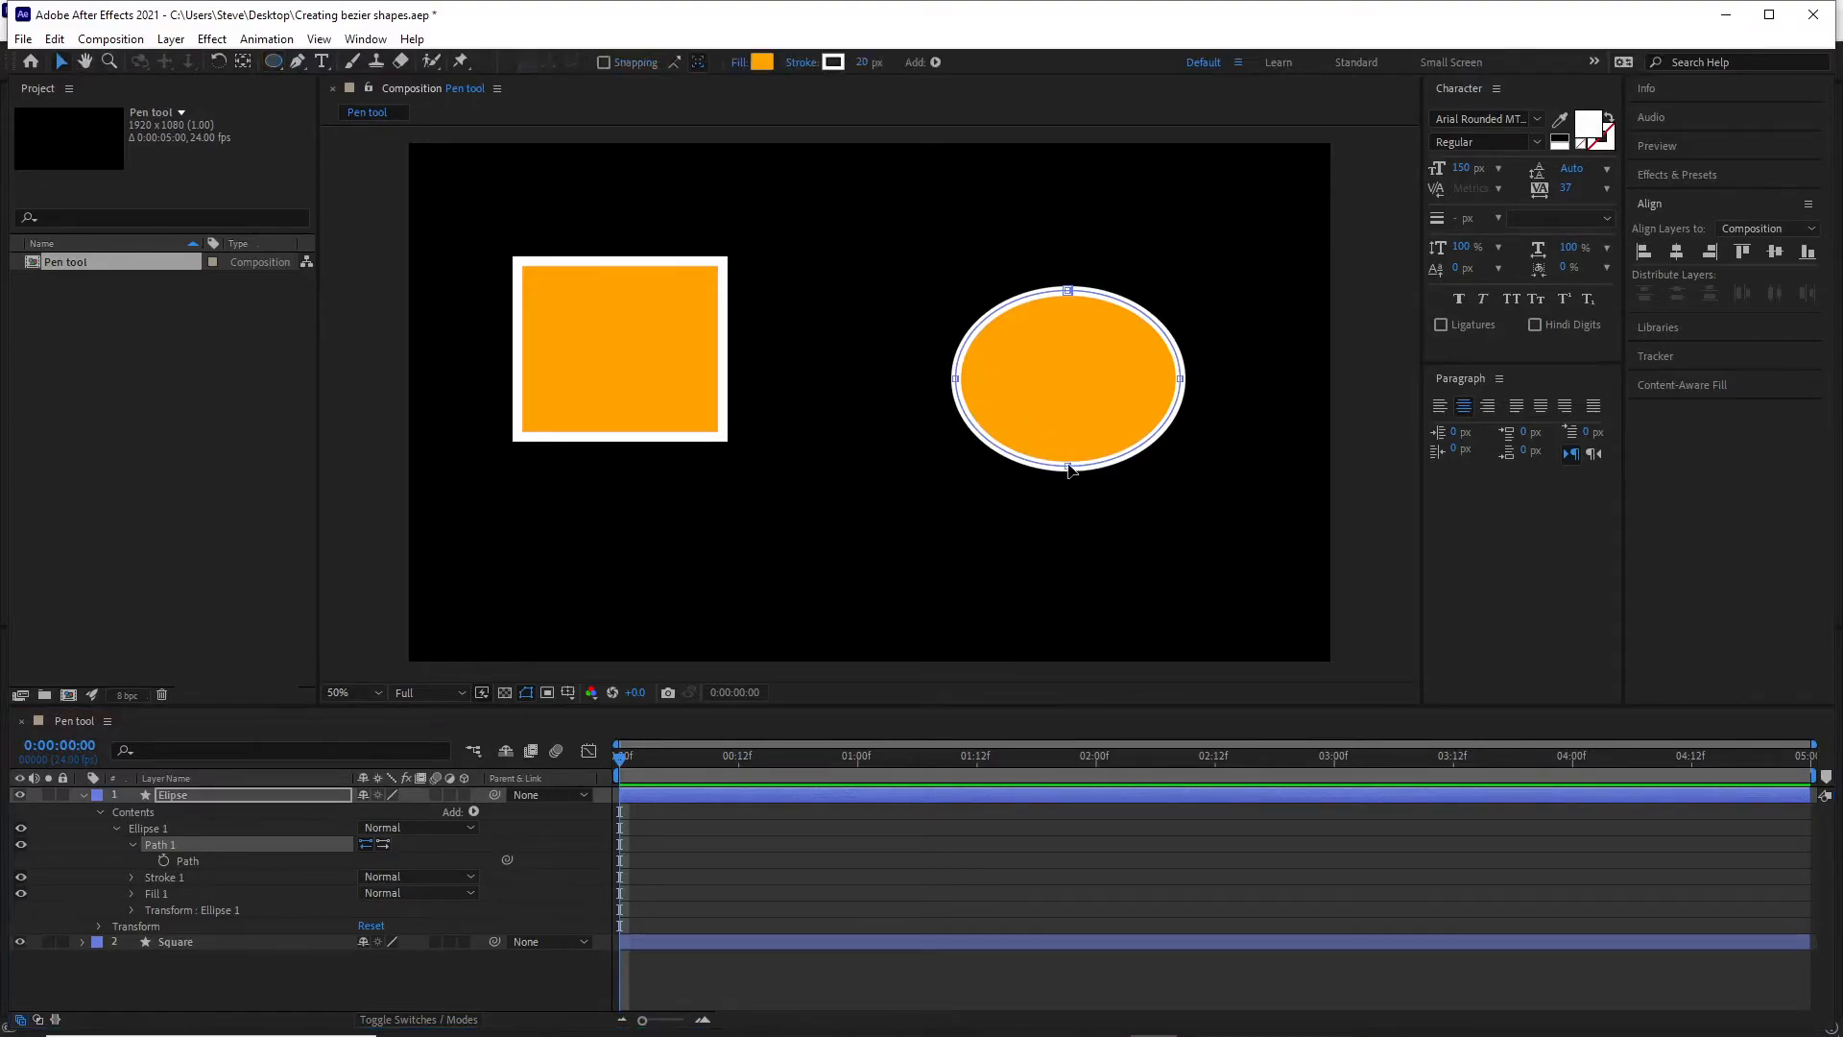
left_click(297, 63)
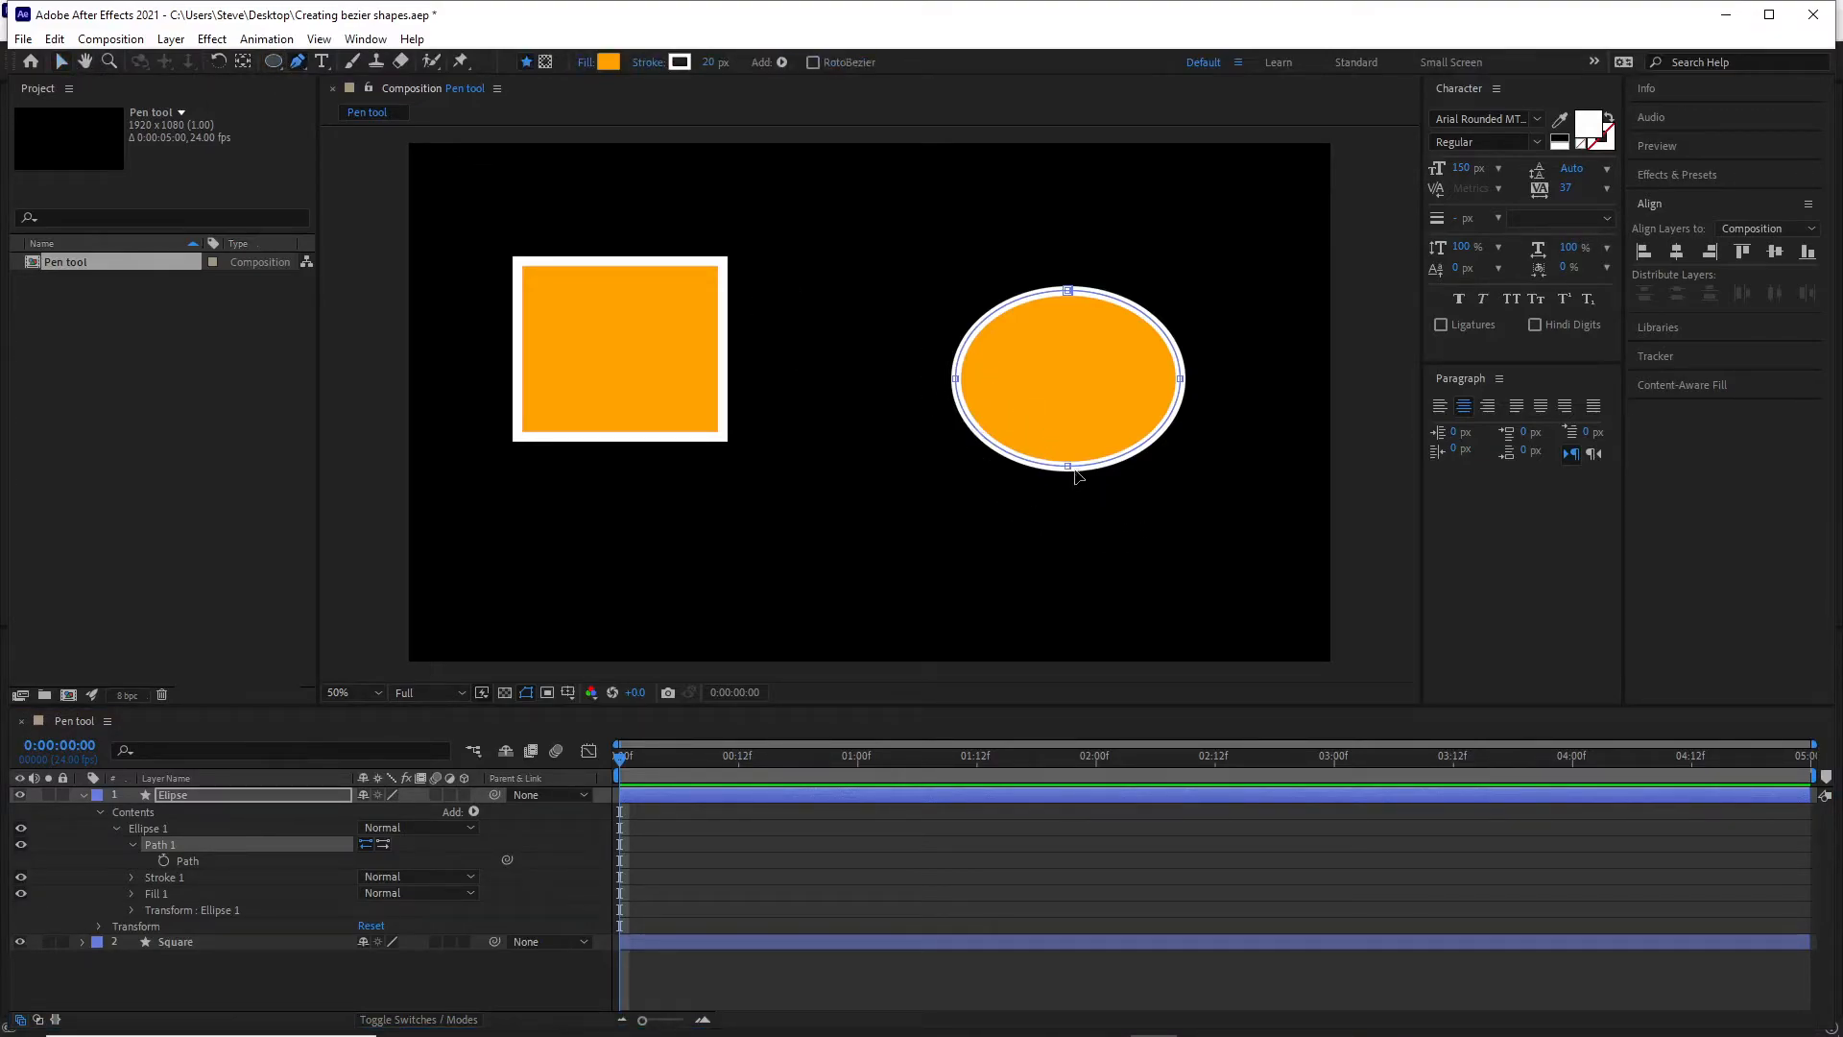
left_click_drag(1068, 468, 1074, 617)
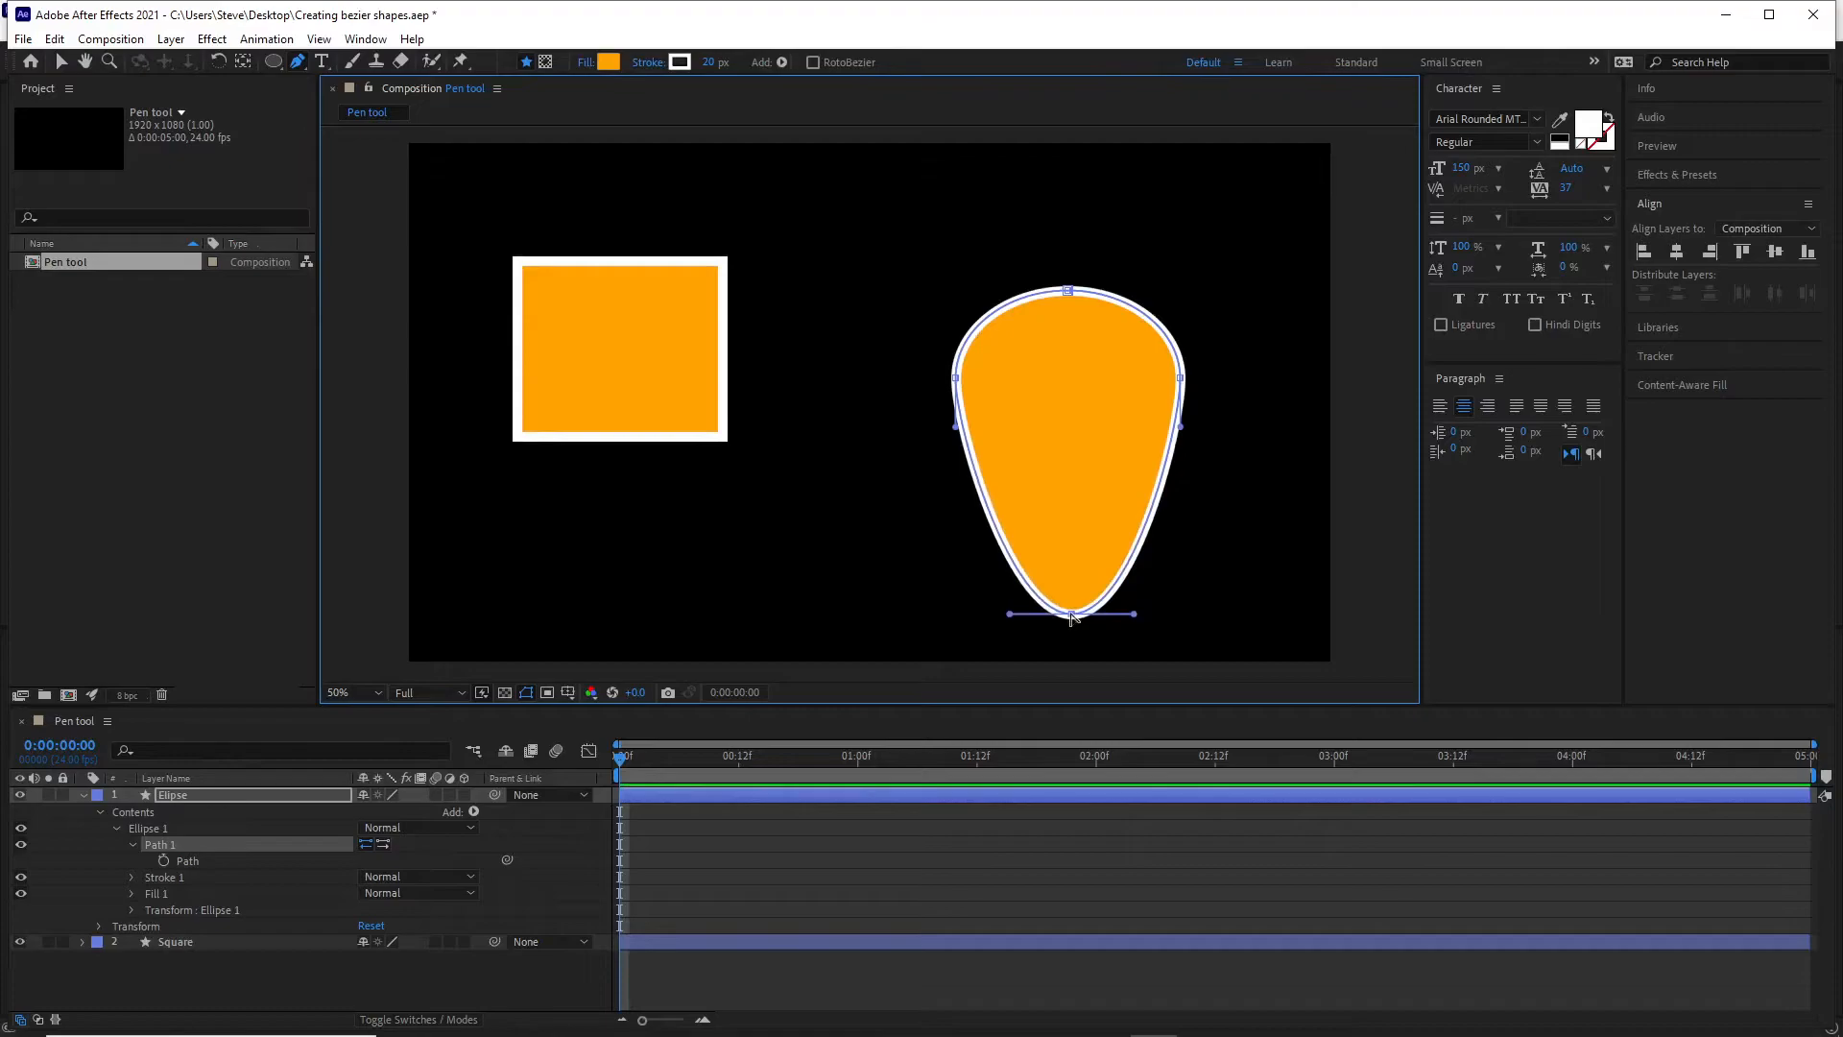
Convert the teardrop's bottom vertex to a sharp corner point and select the Elipse layer's Path property.
left_click(1073, 615, "alt")
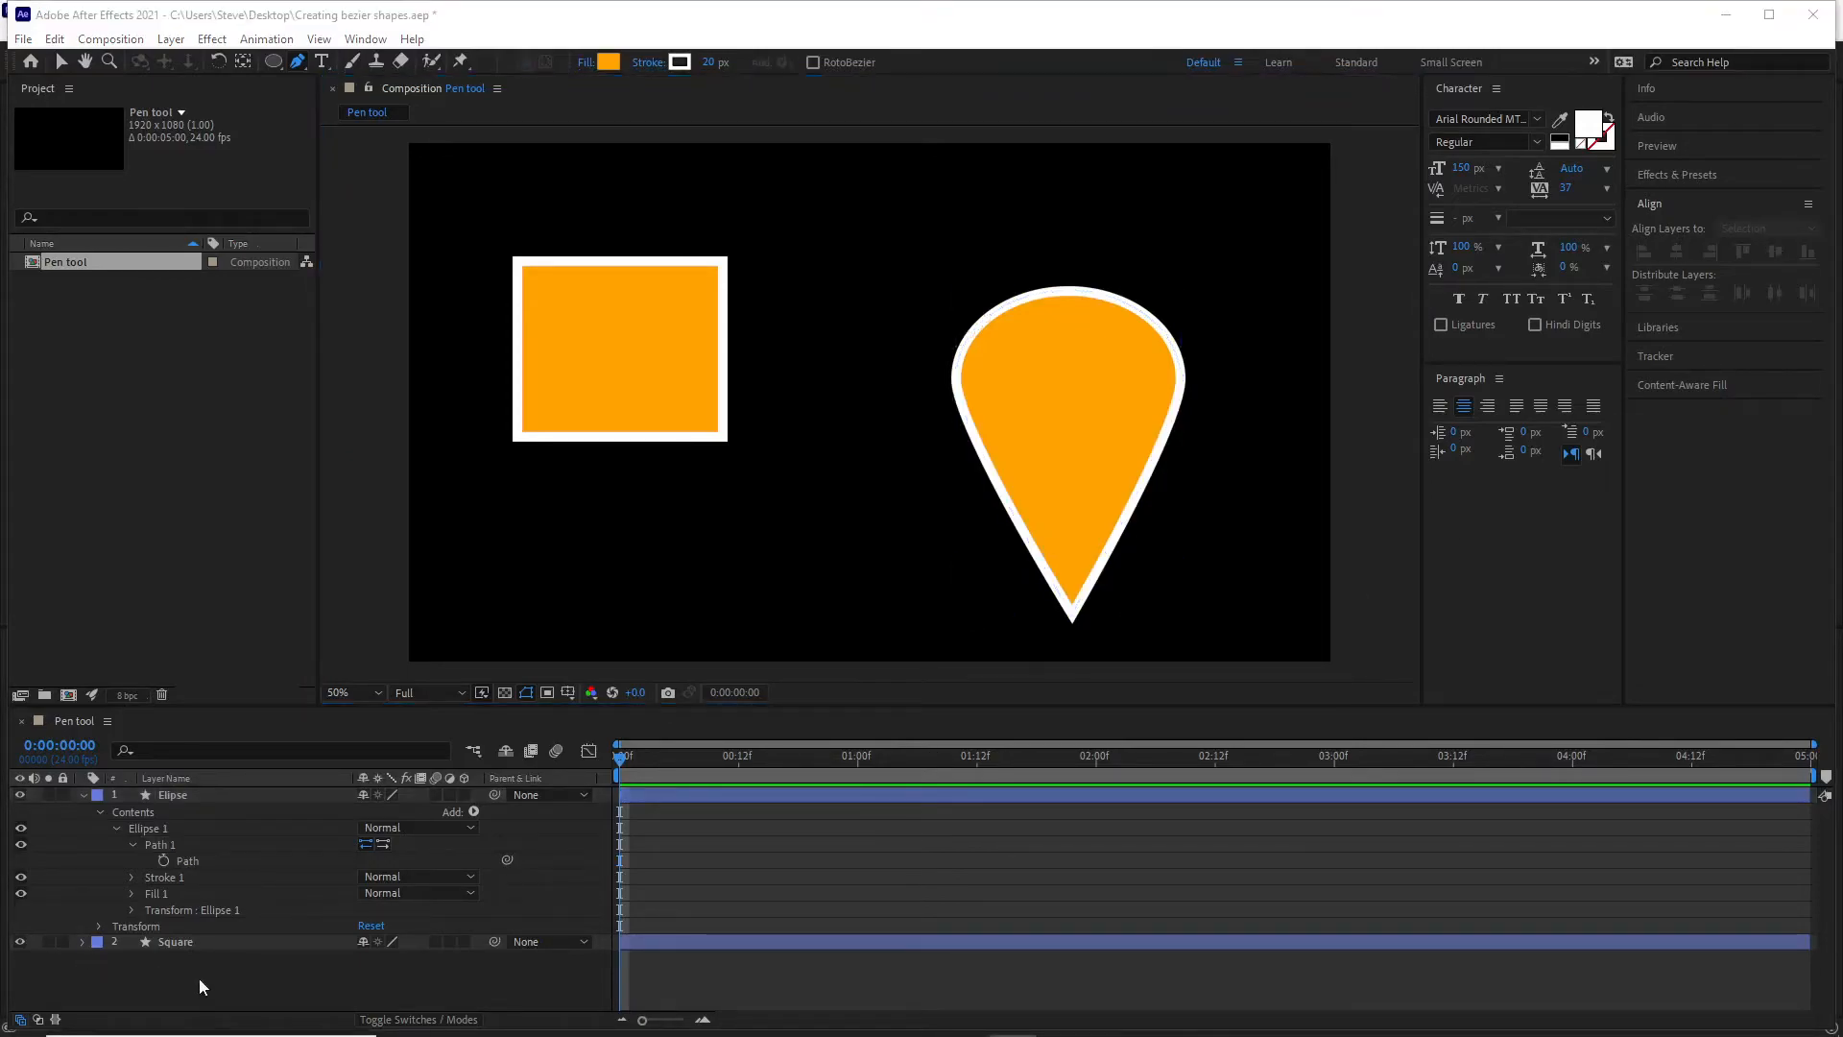
left_click(216, 984)
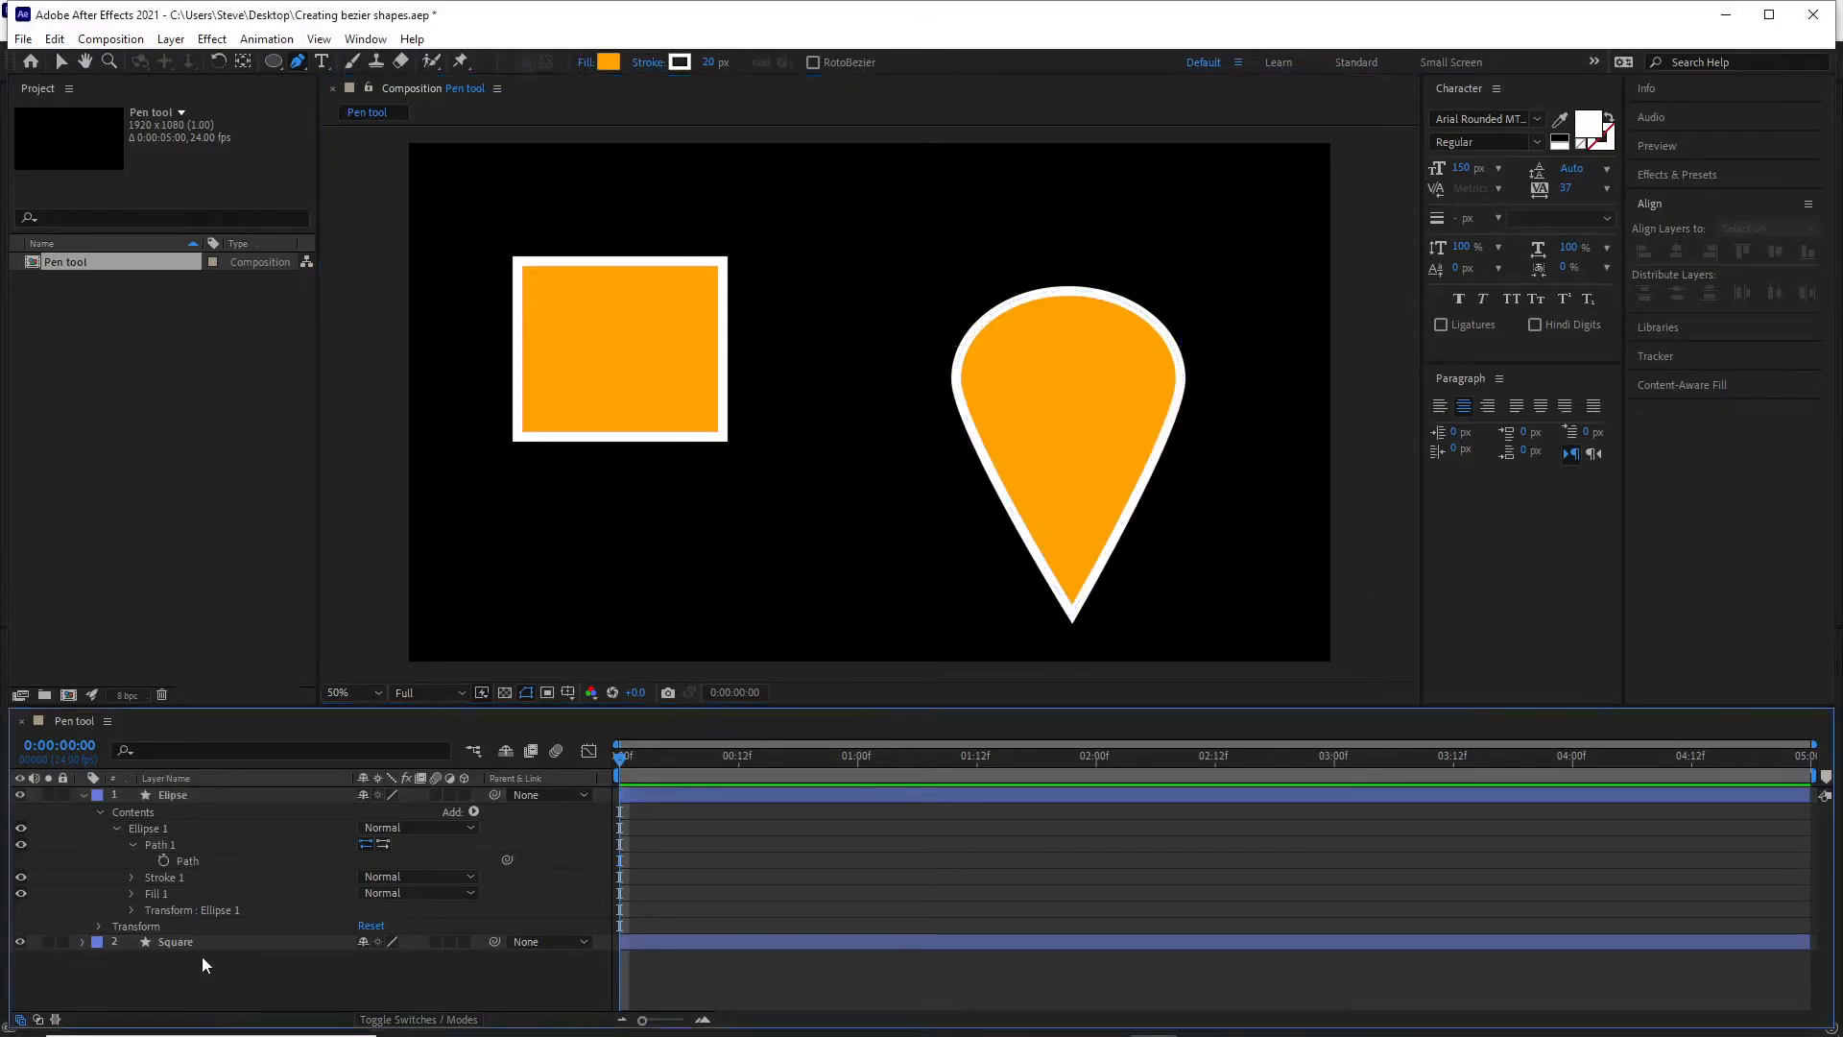
left_click(188, 841)
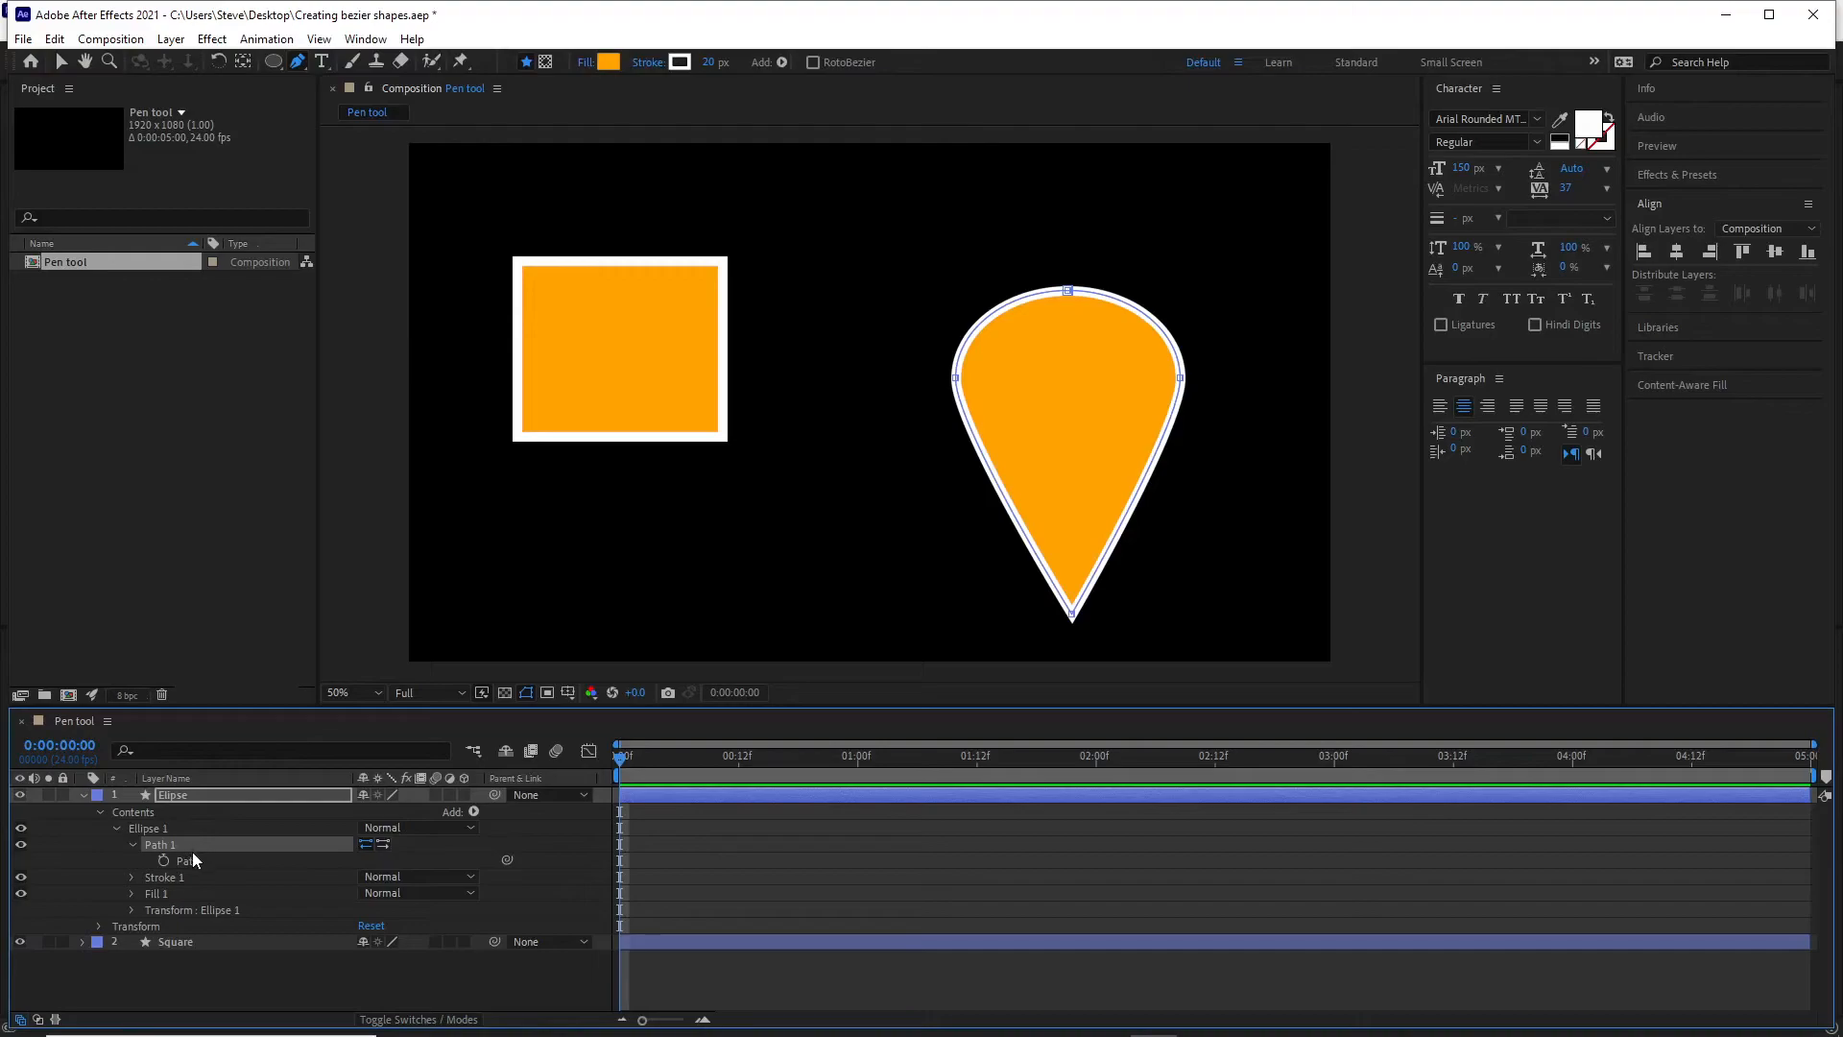
left_click(194, 861)
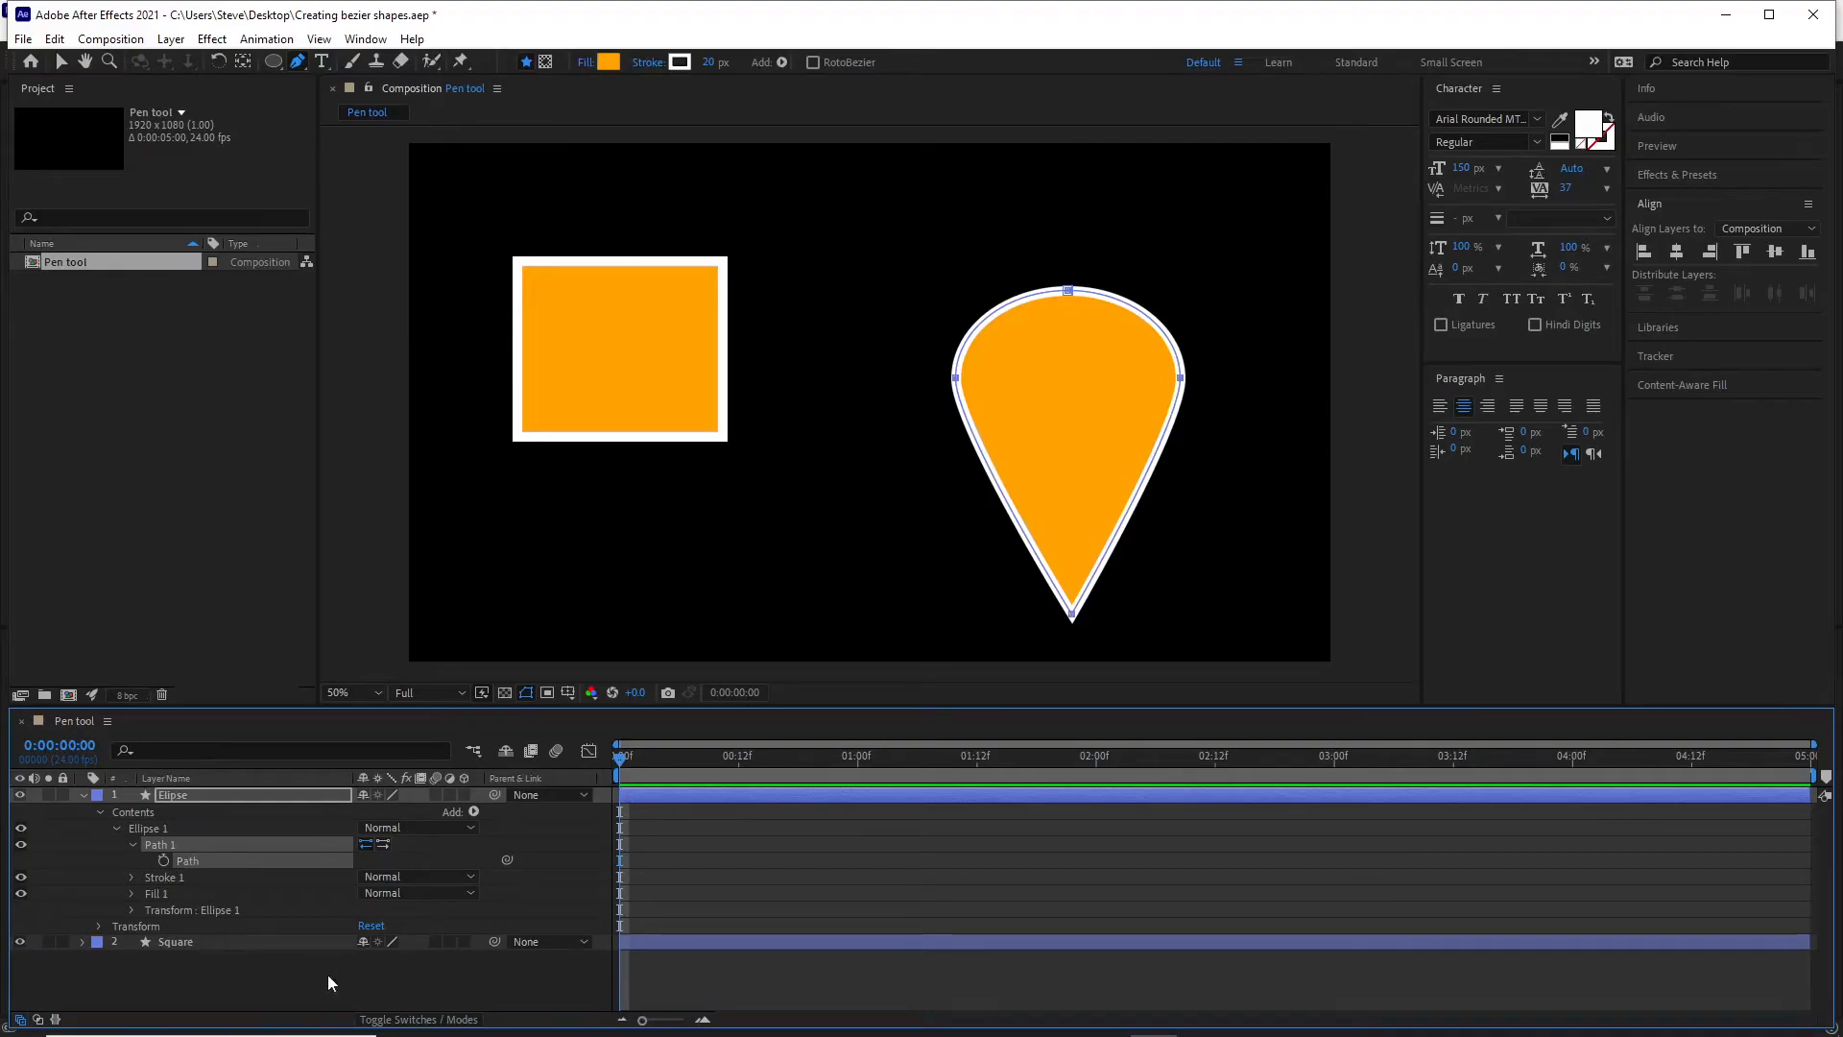
Move the whole teardrop shape slightly up and to the right in the composition.
left_click(1088, 472)
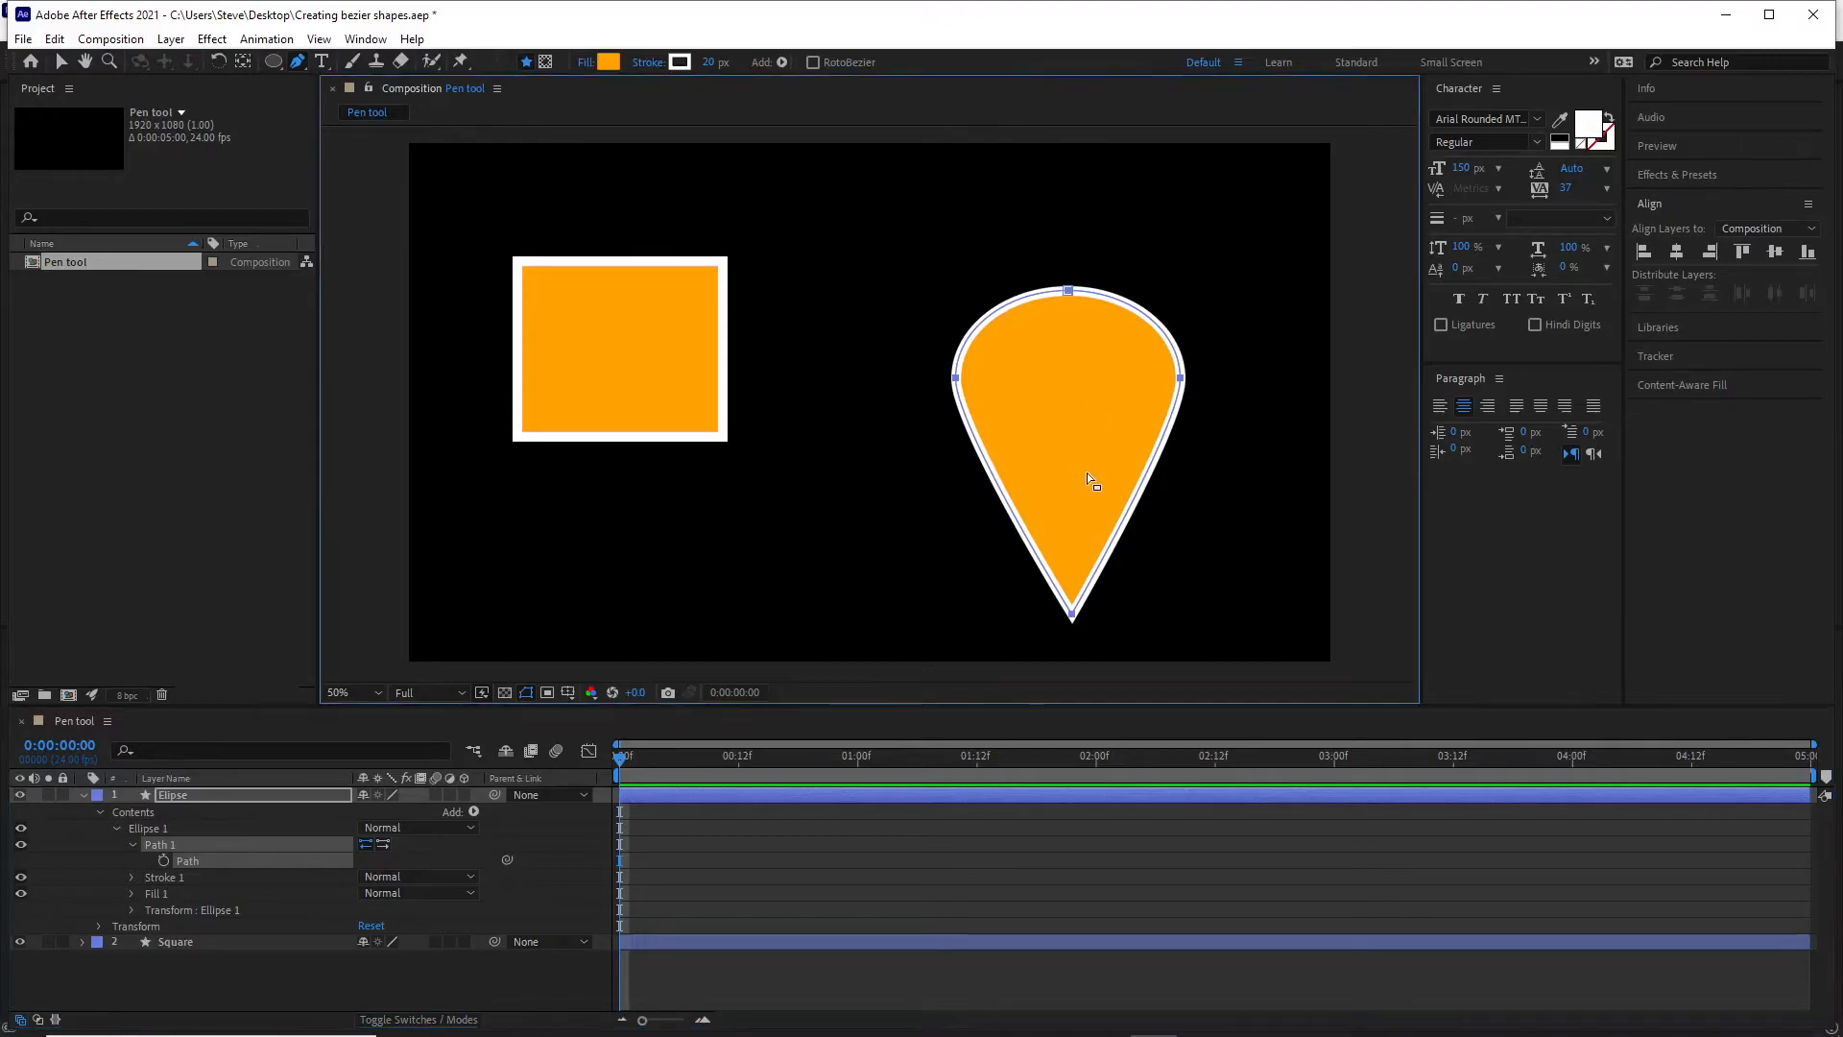
left_click_drag(1092, 465, 1091, 447)
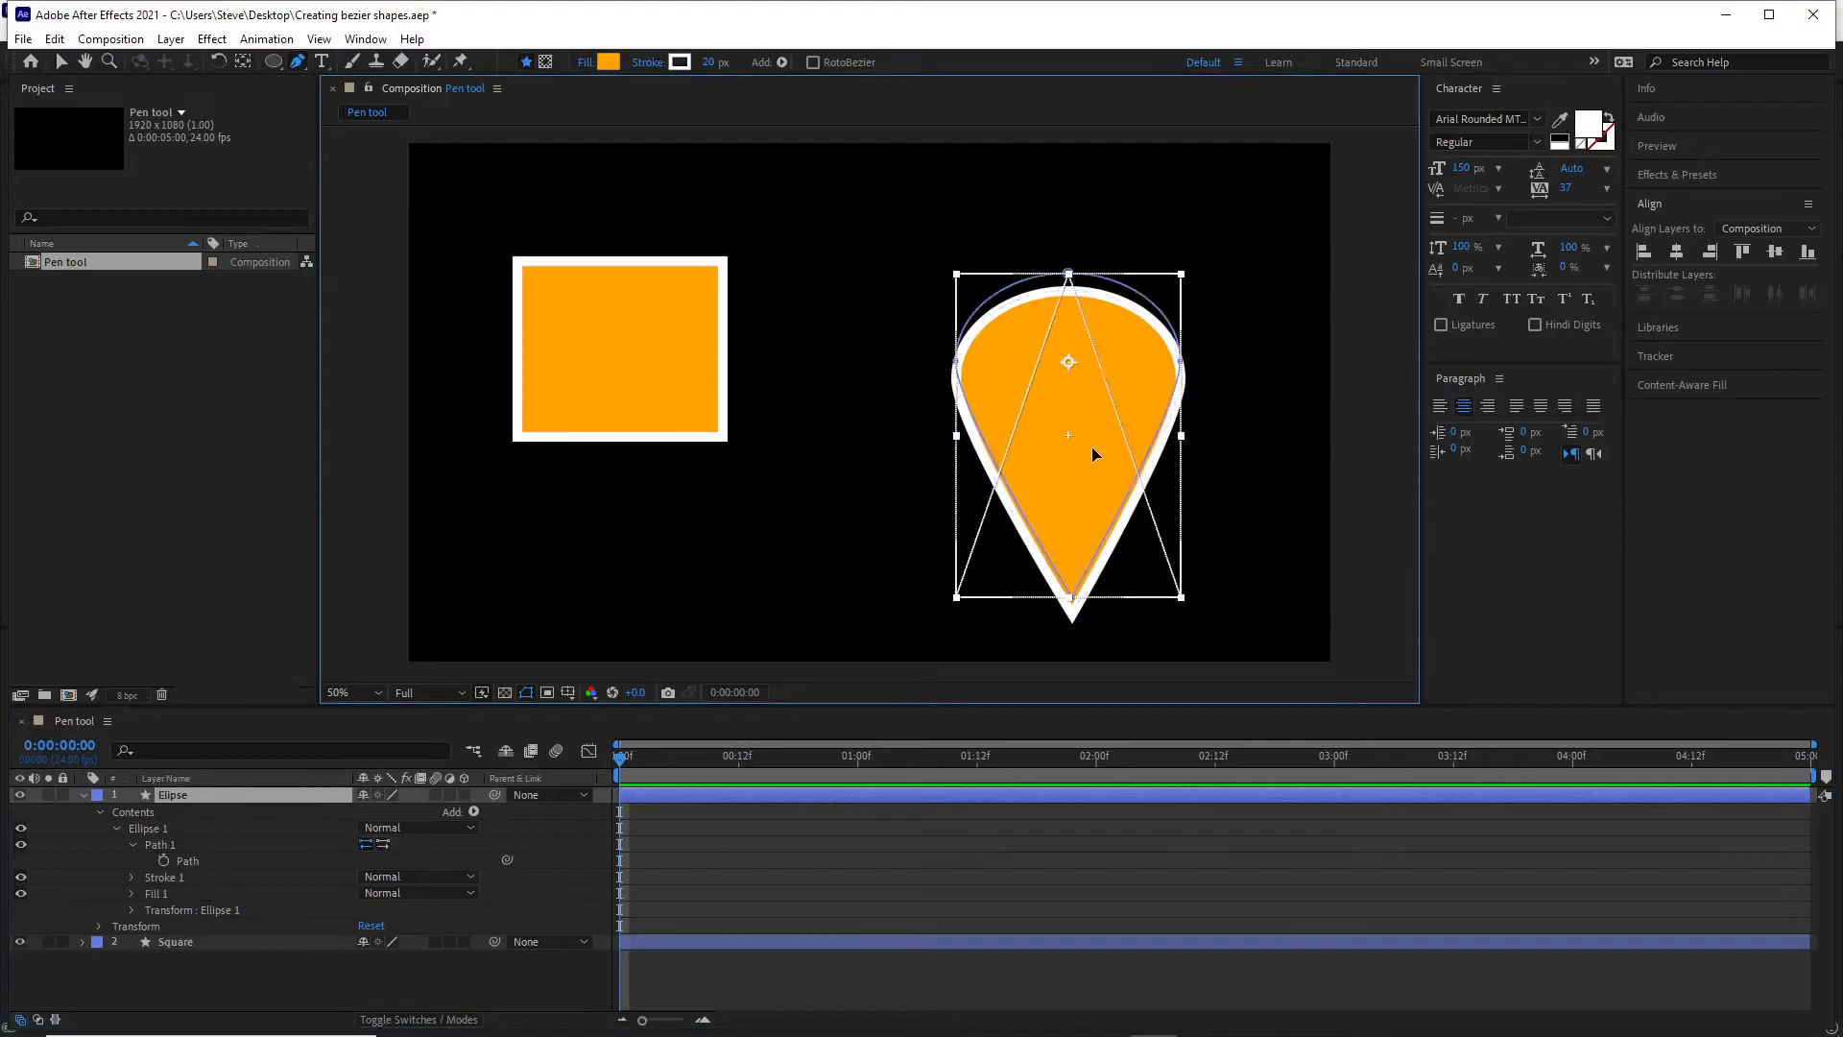
double_click(1094, 453)
left_click_drag(1103, 468, 1098, 415)
key("Escape")
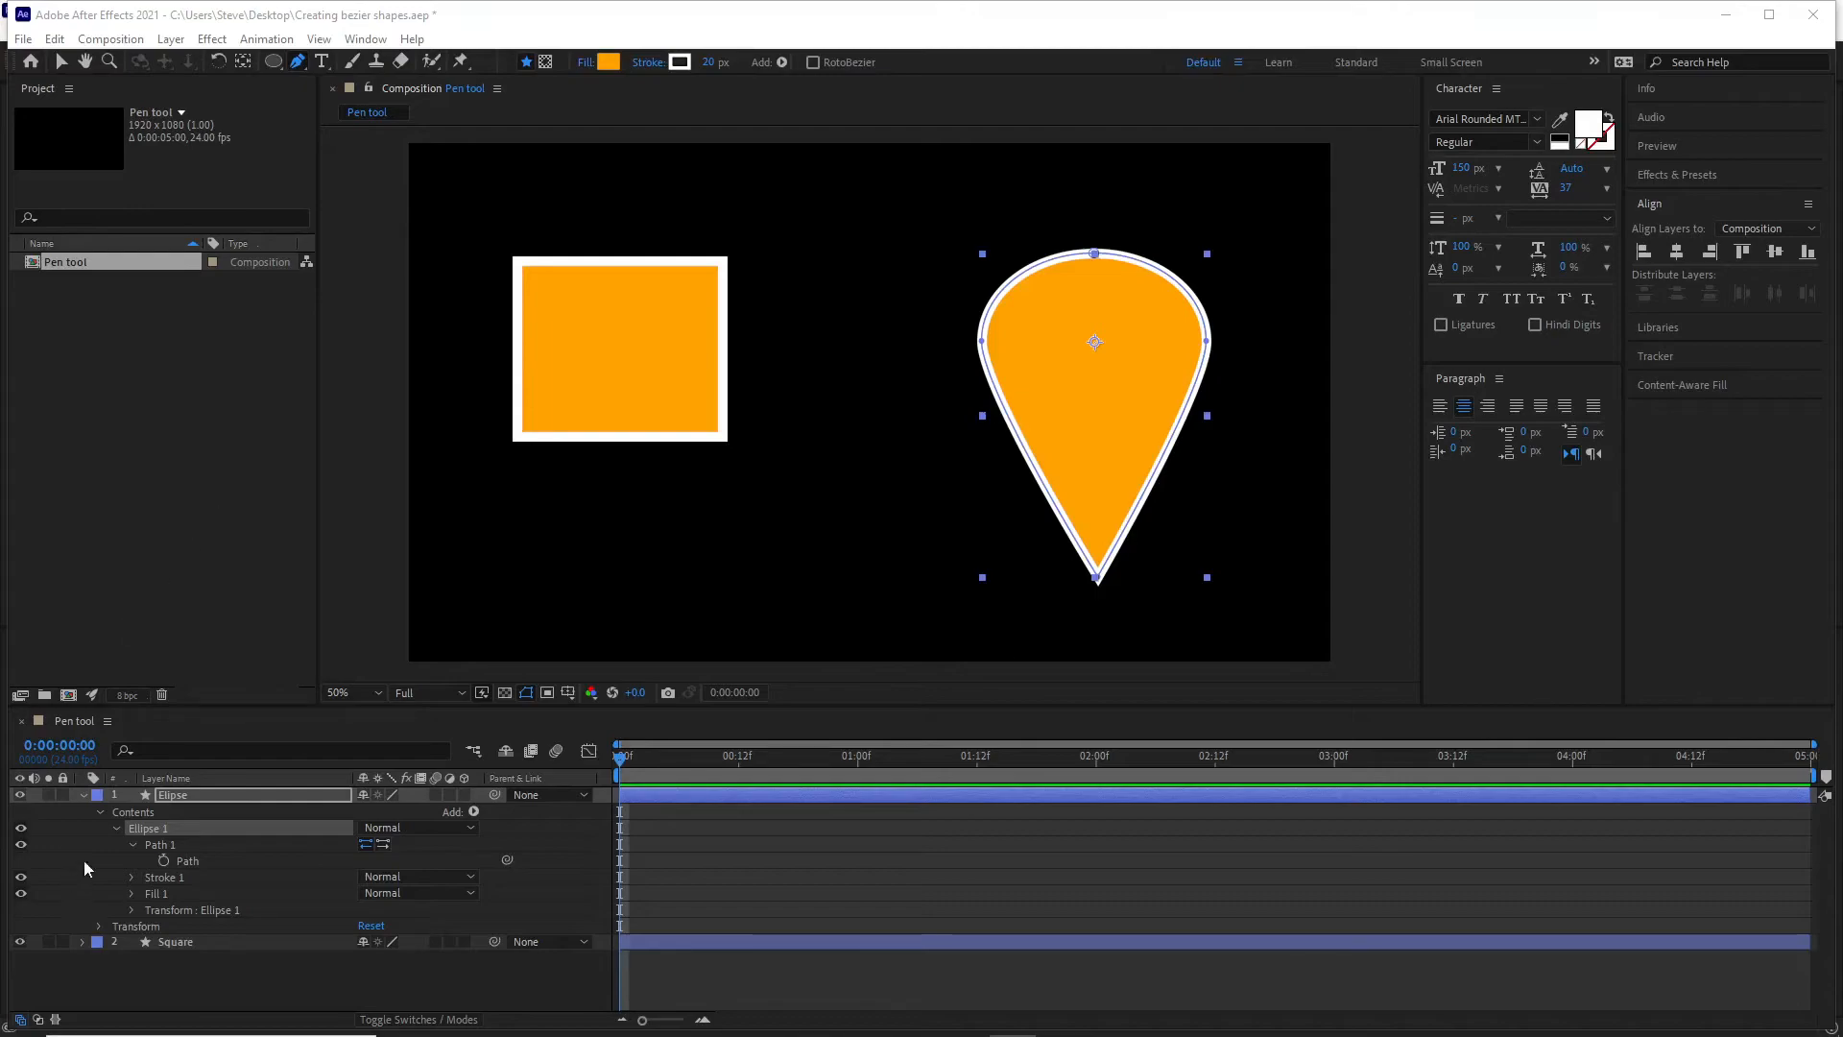
Select and copy the Path property under Path 1 of the Elipse layer.
left_click(175, 858)
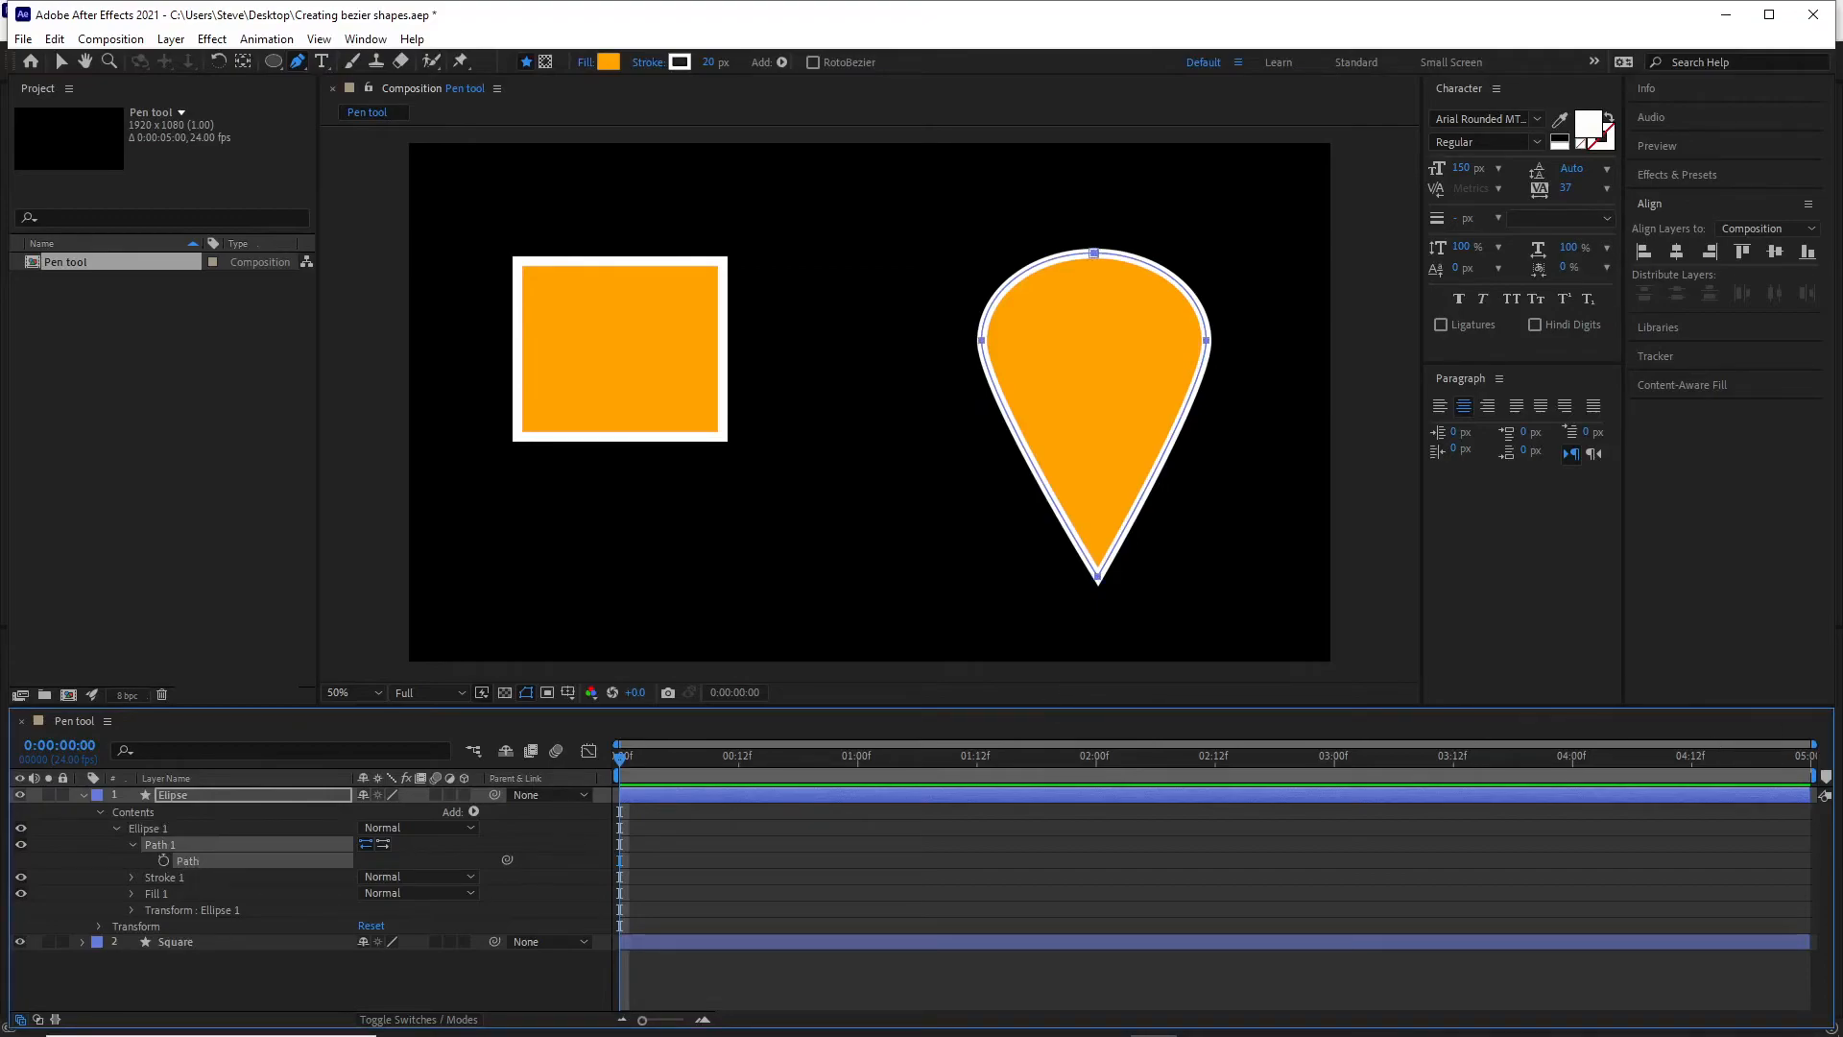
left_click(197, 860)
left_click(1013, 1035)
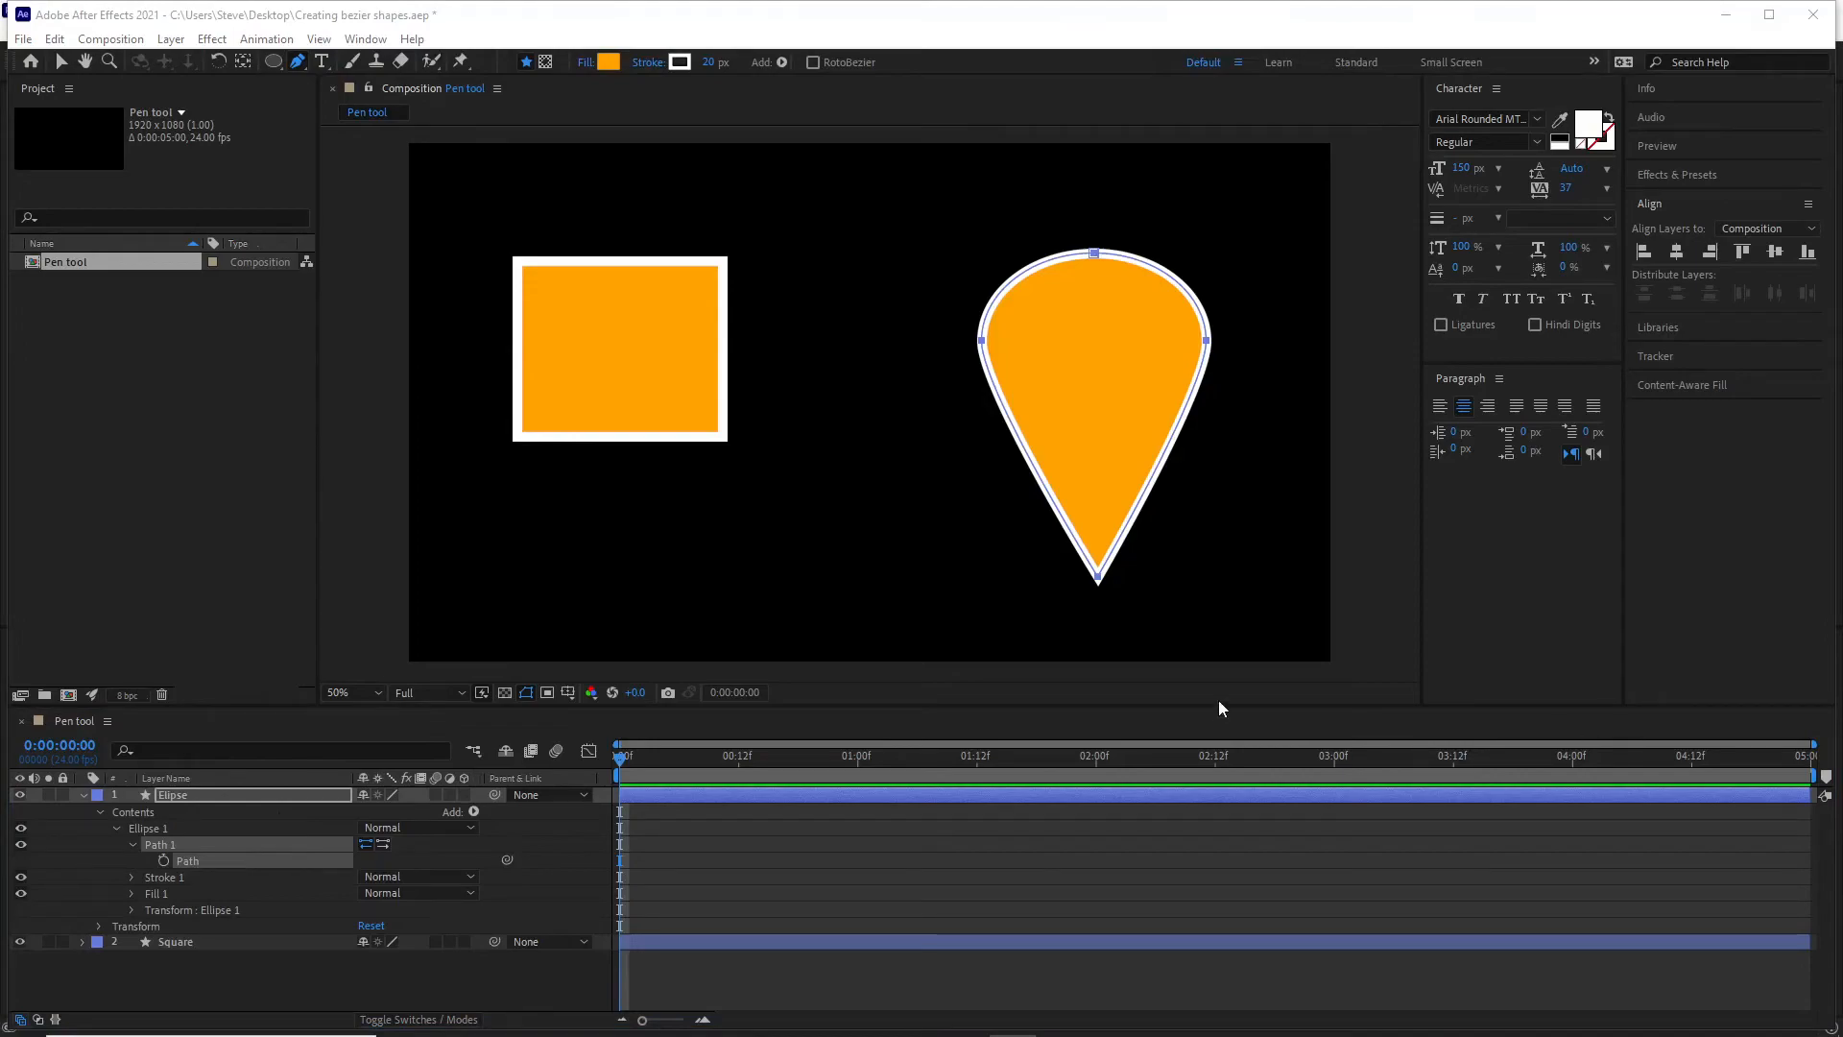
Collapse the Elipse layer, expand the Square layer down to Path 1 and select its Path property.
left_click(87, 793)
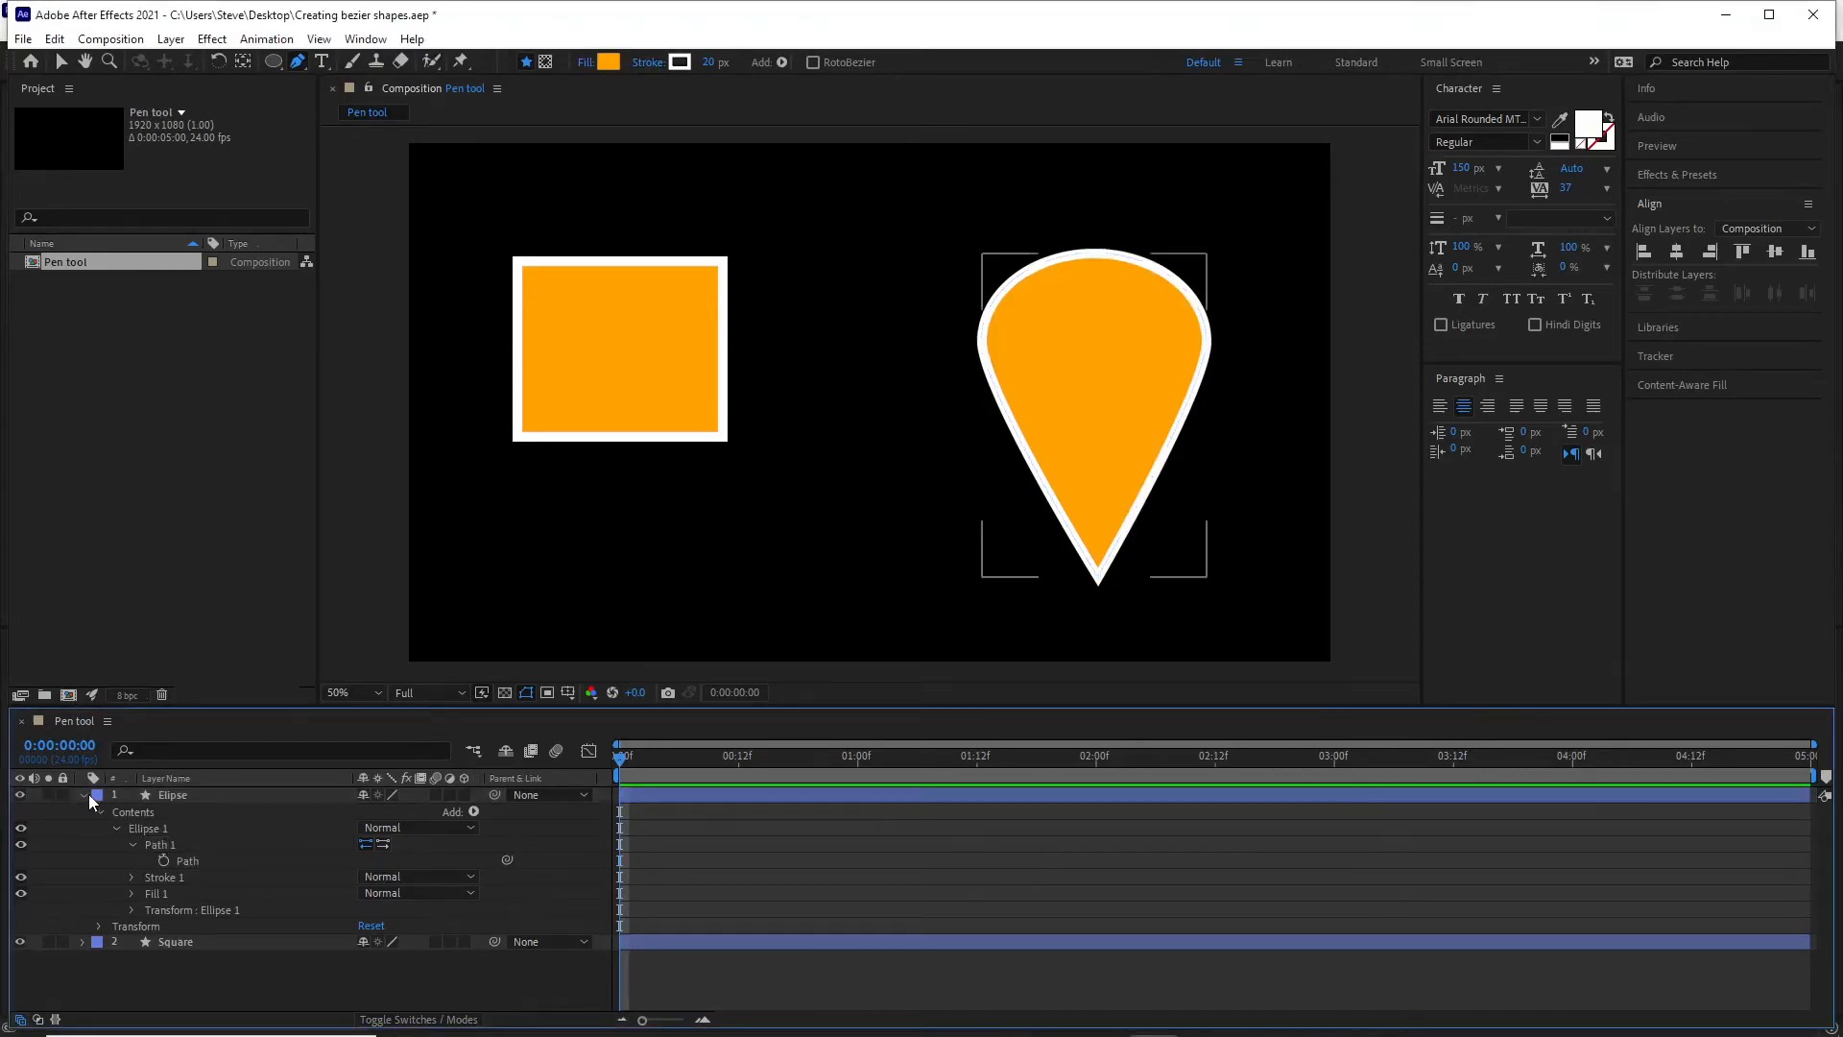
left_click(83, 795)
left_click(84, 812)
left_click(84, 812)
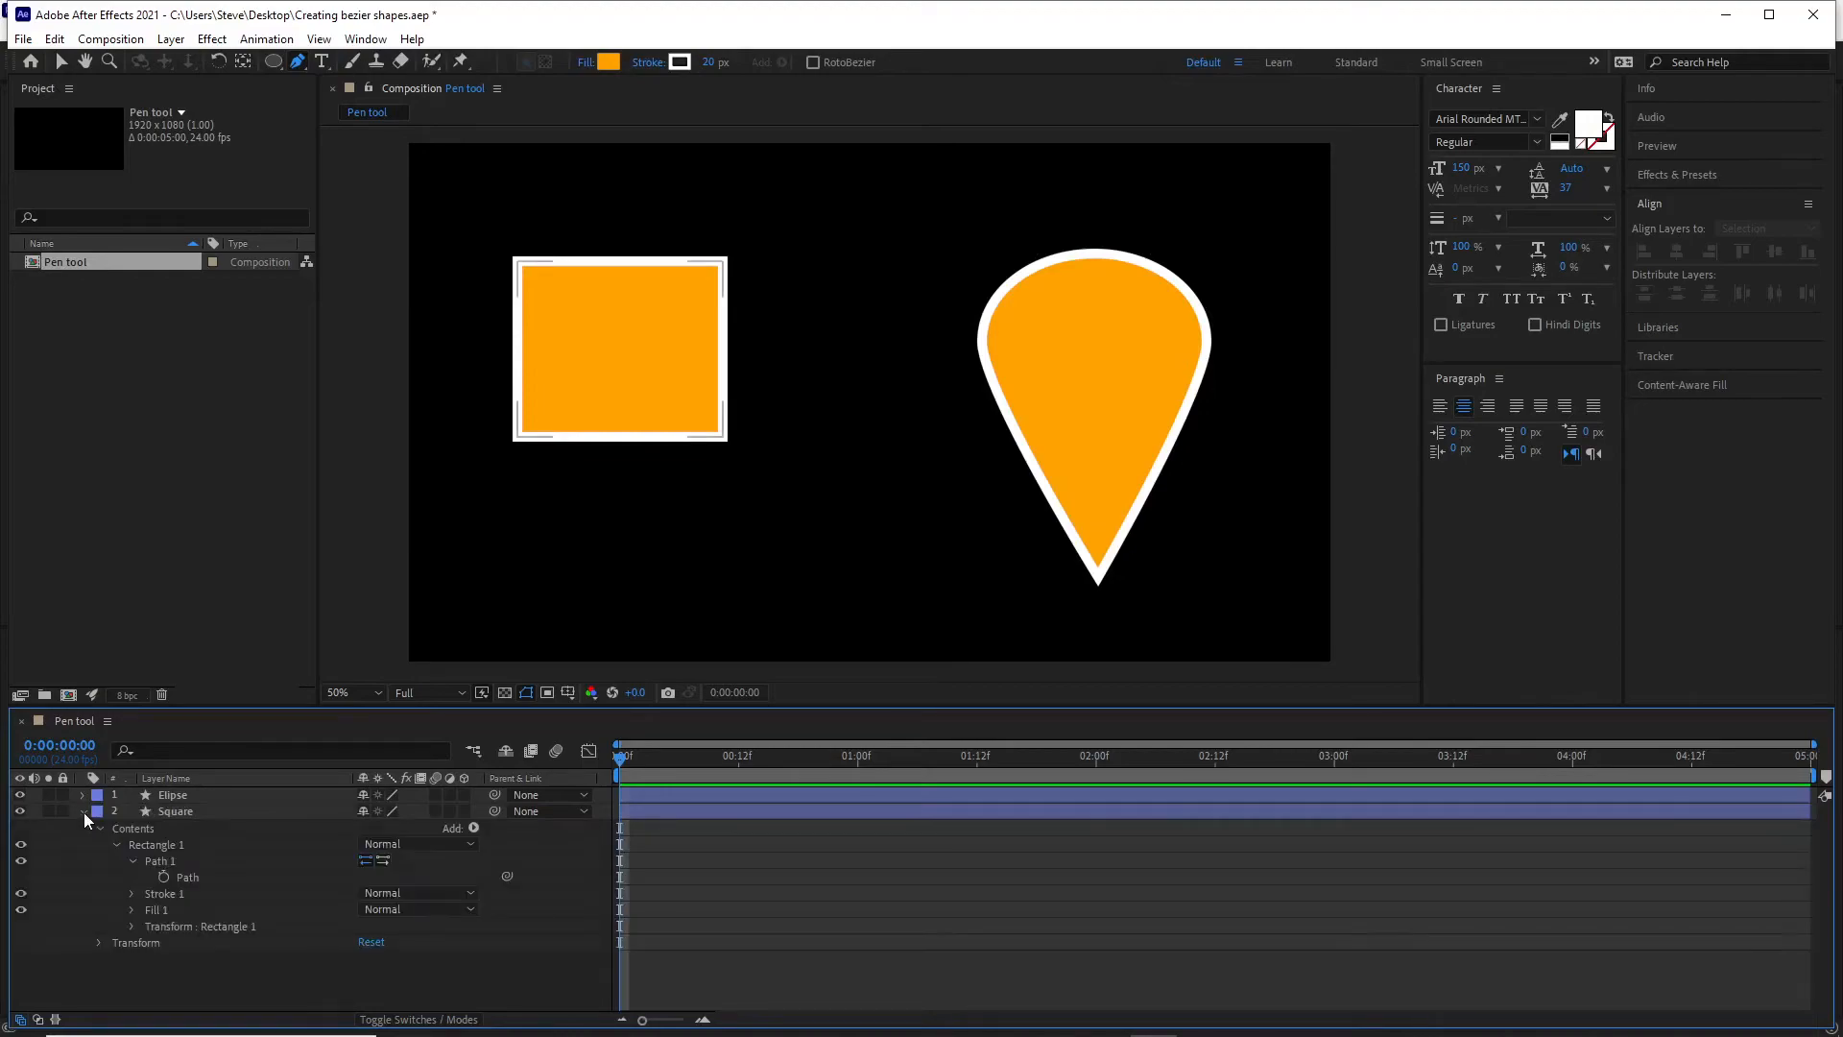
left_click(179, 878)
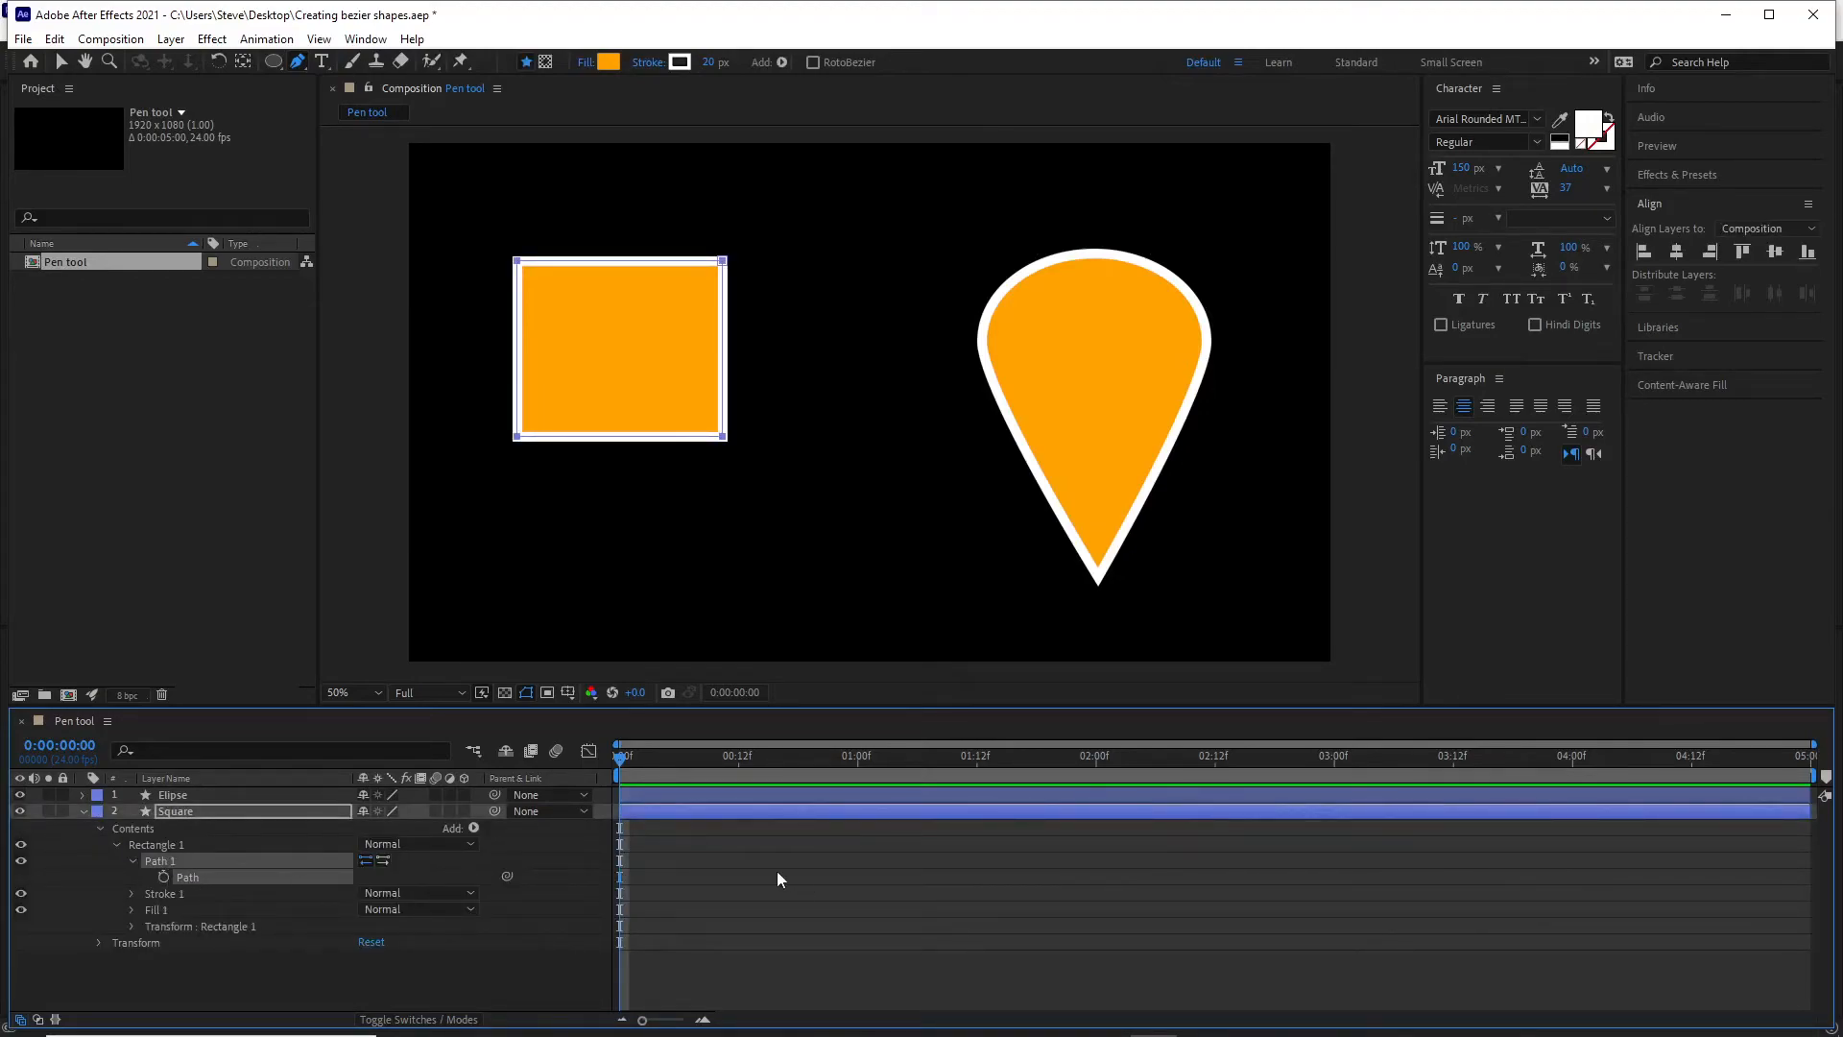
Keyframe the Square layer's path at 0:00:00:00 and paste the copied teardrop path as a keyframe at 0:00:01:00.
left_click(164, 878)
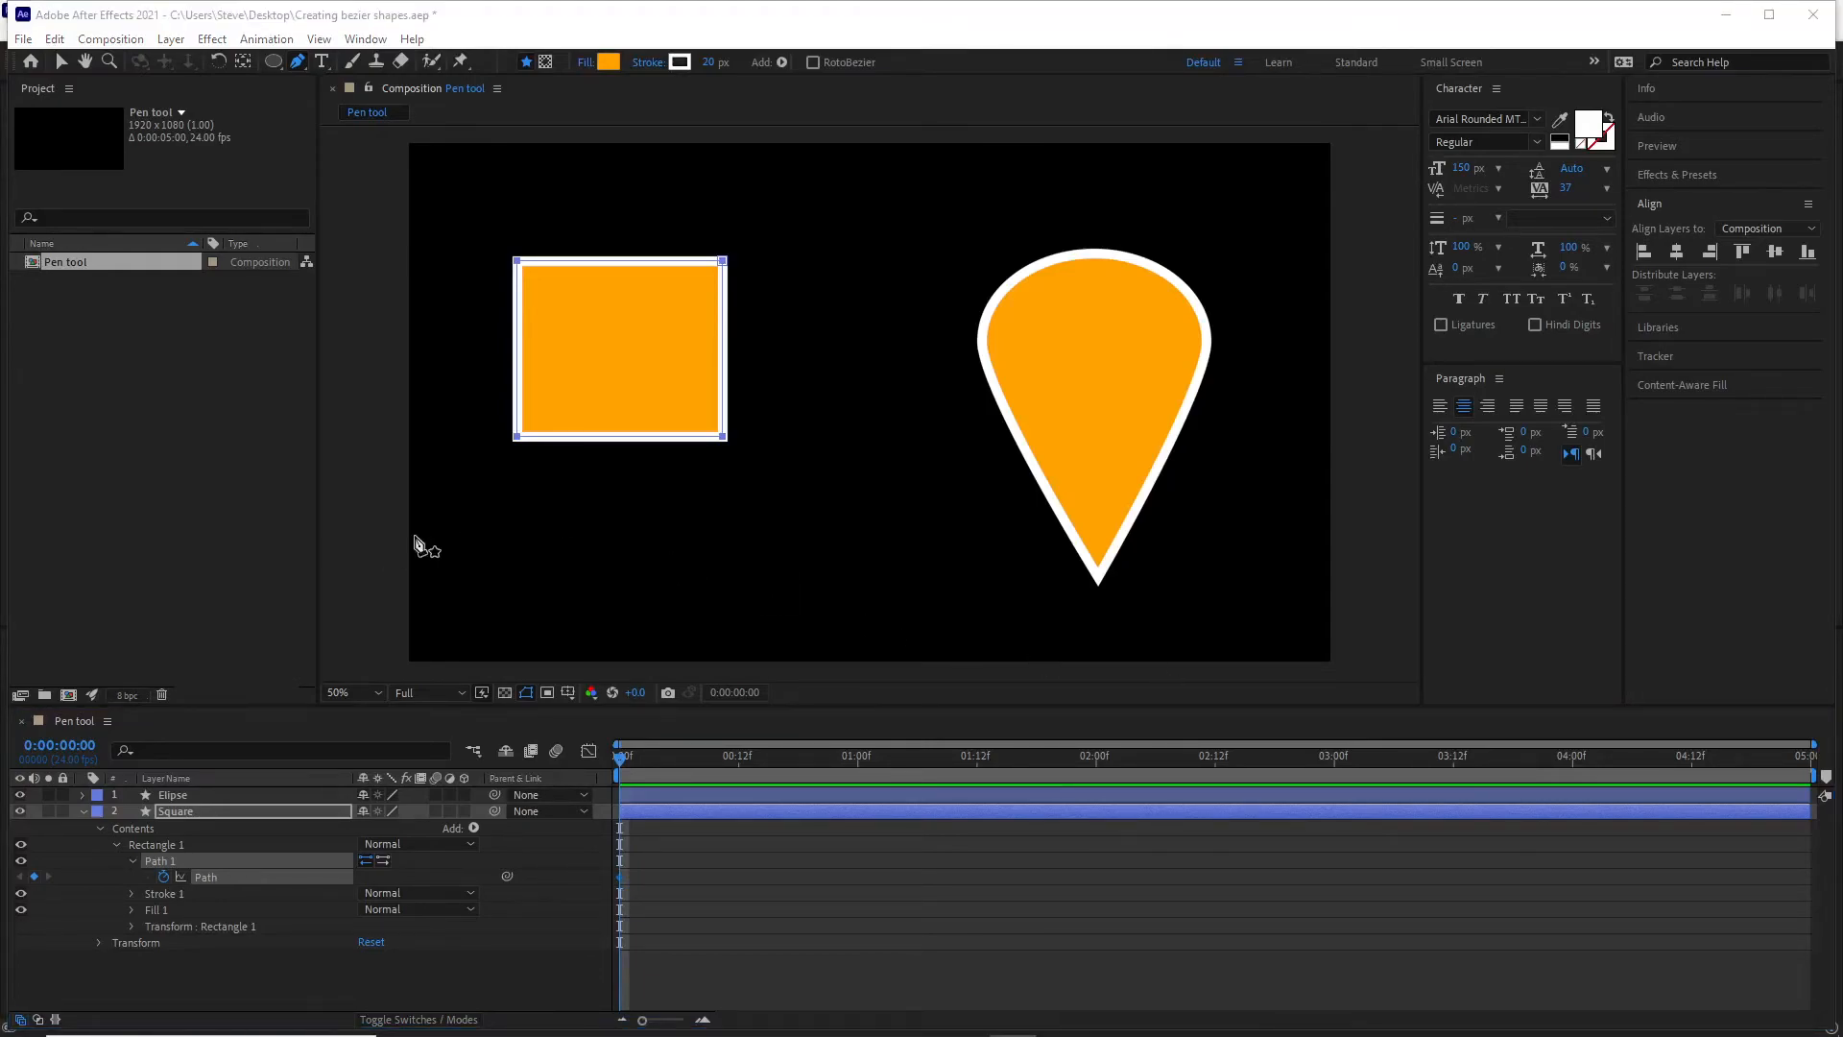
left_click_drag(616, 759, 860, 778)
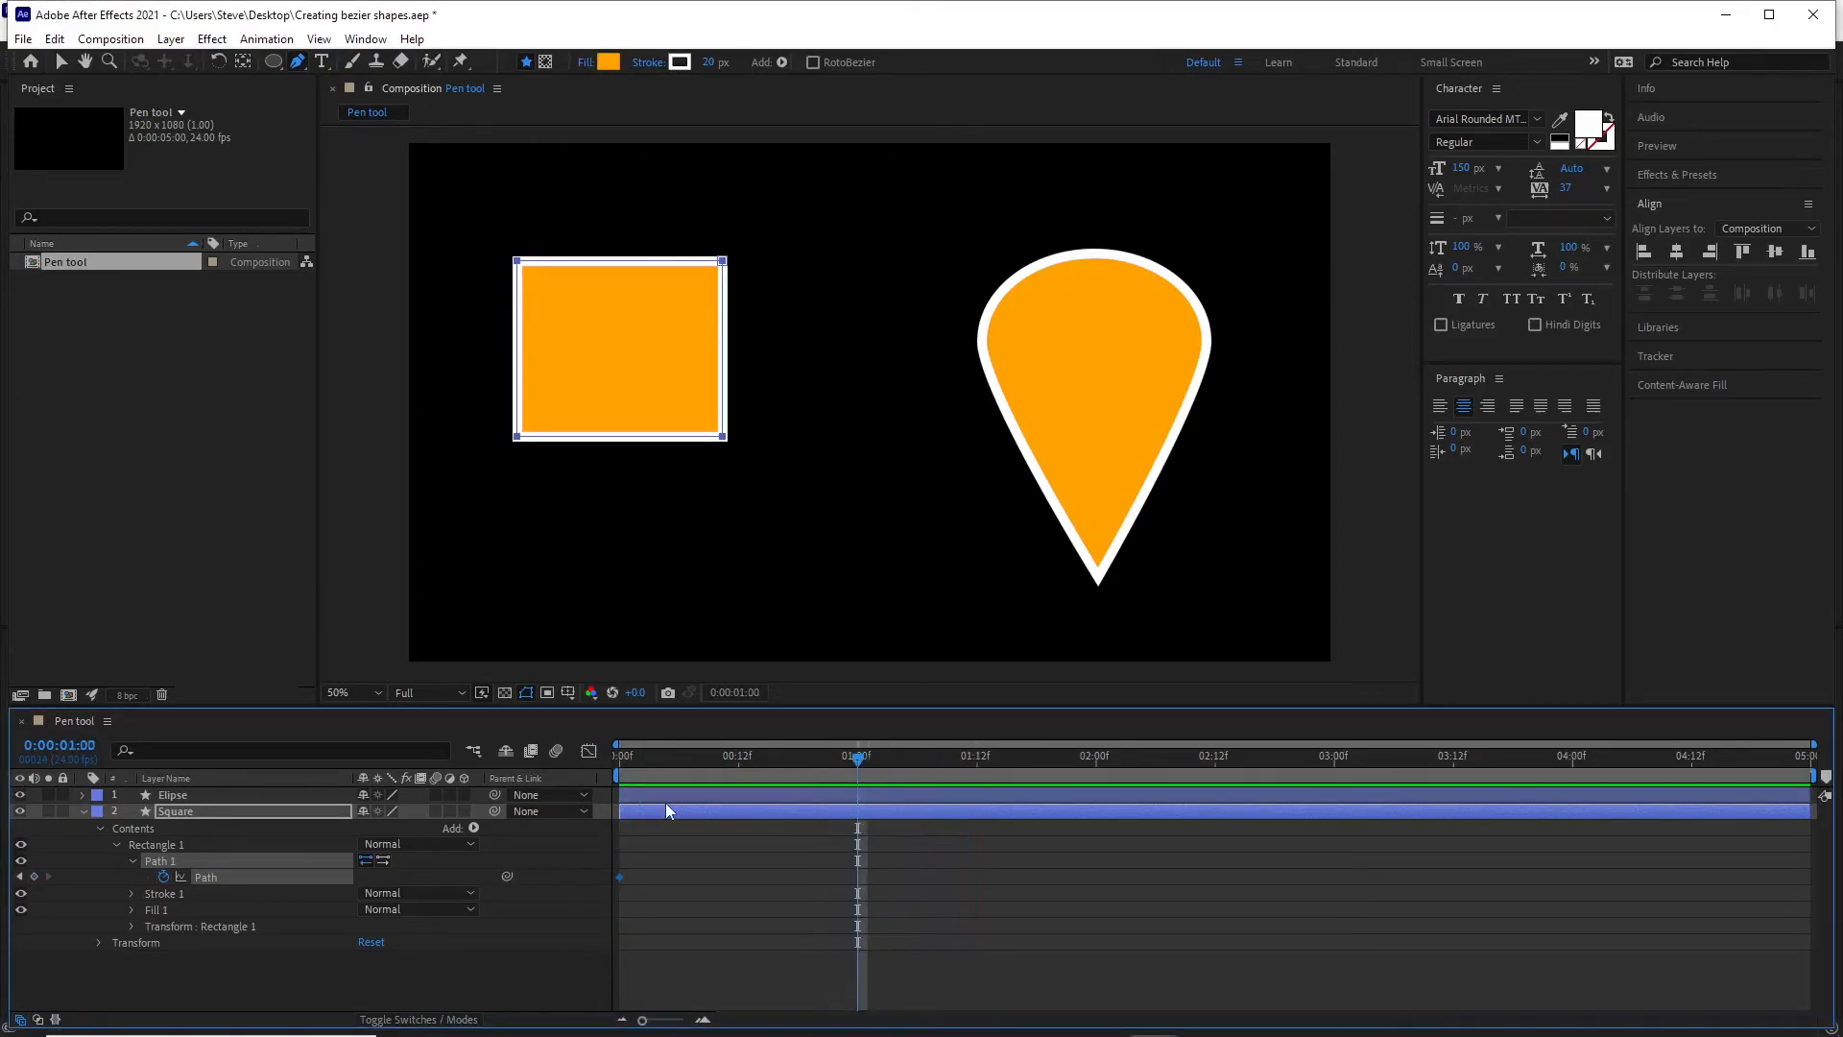
key("ctrl+v")
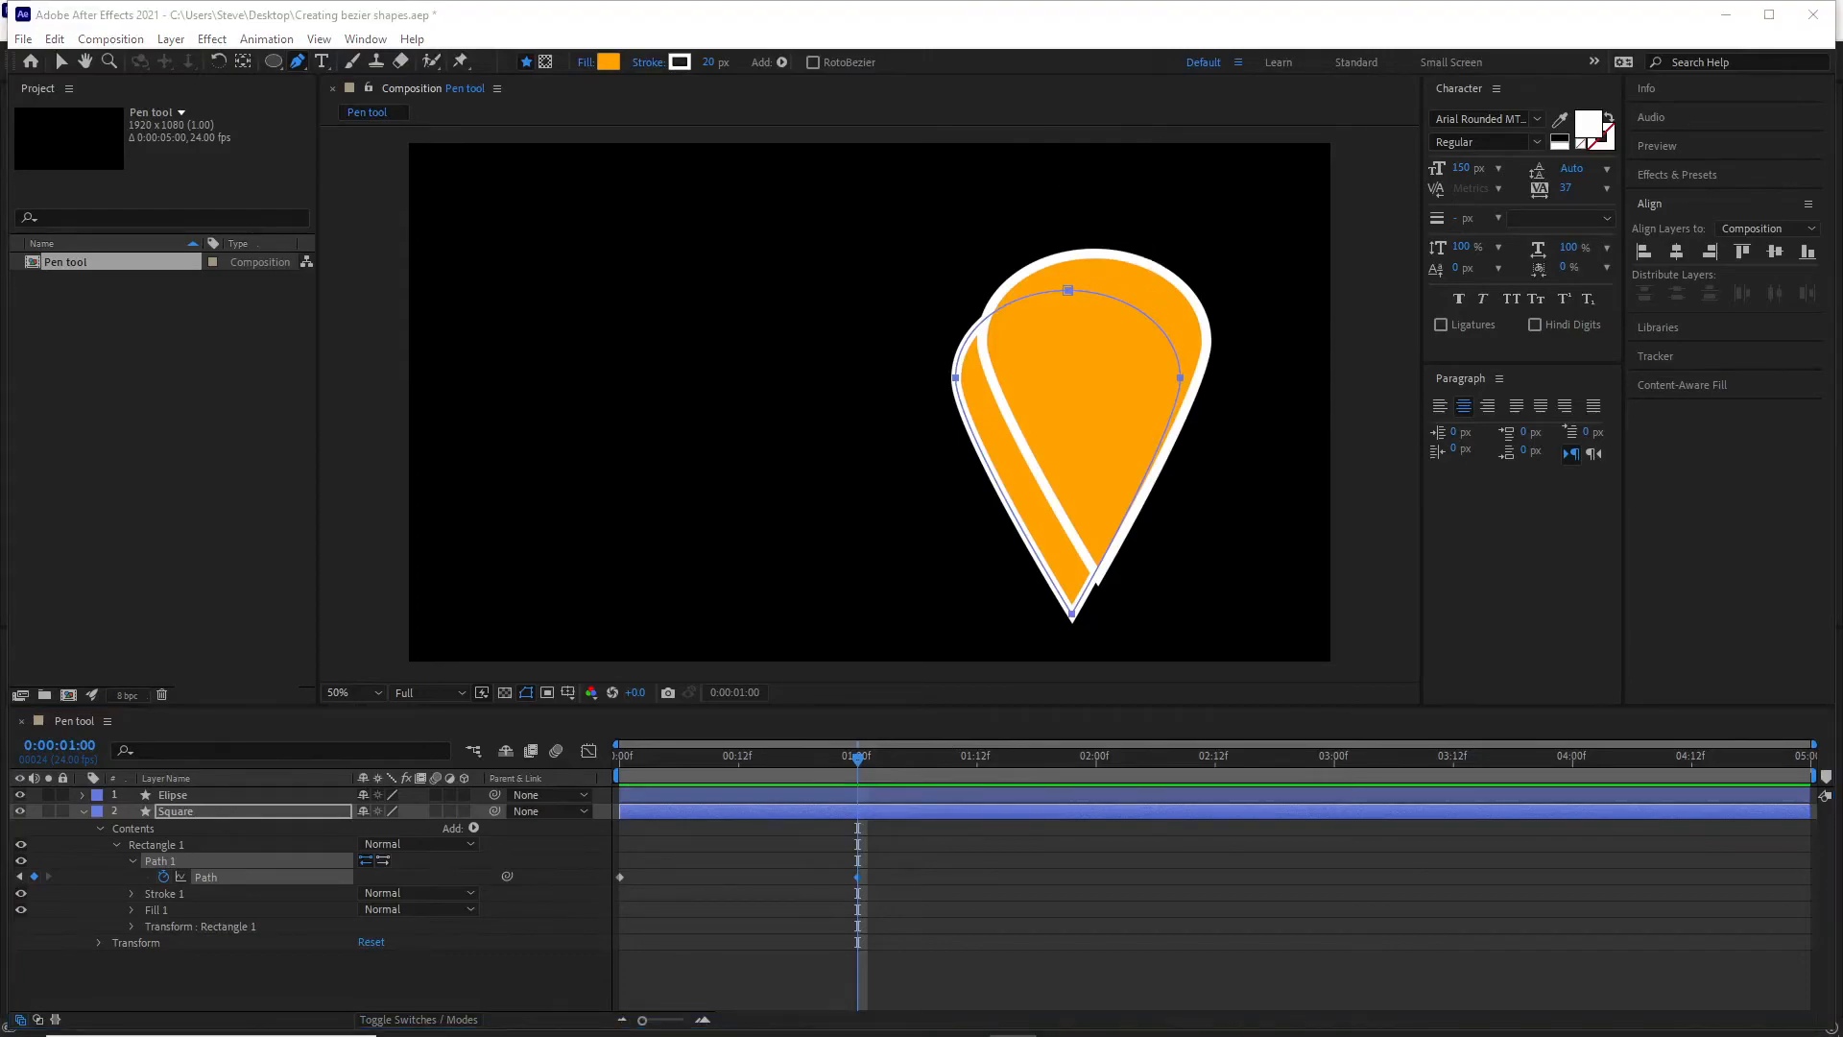
Scrub back and forth between 0:00:00:00 and 0:00:01:00 to examine how the square's vertices morph into the teardrop.
left_click_drag(861, 765, 599, 792)
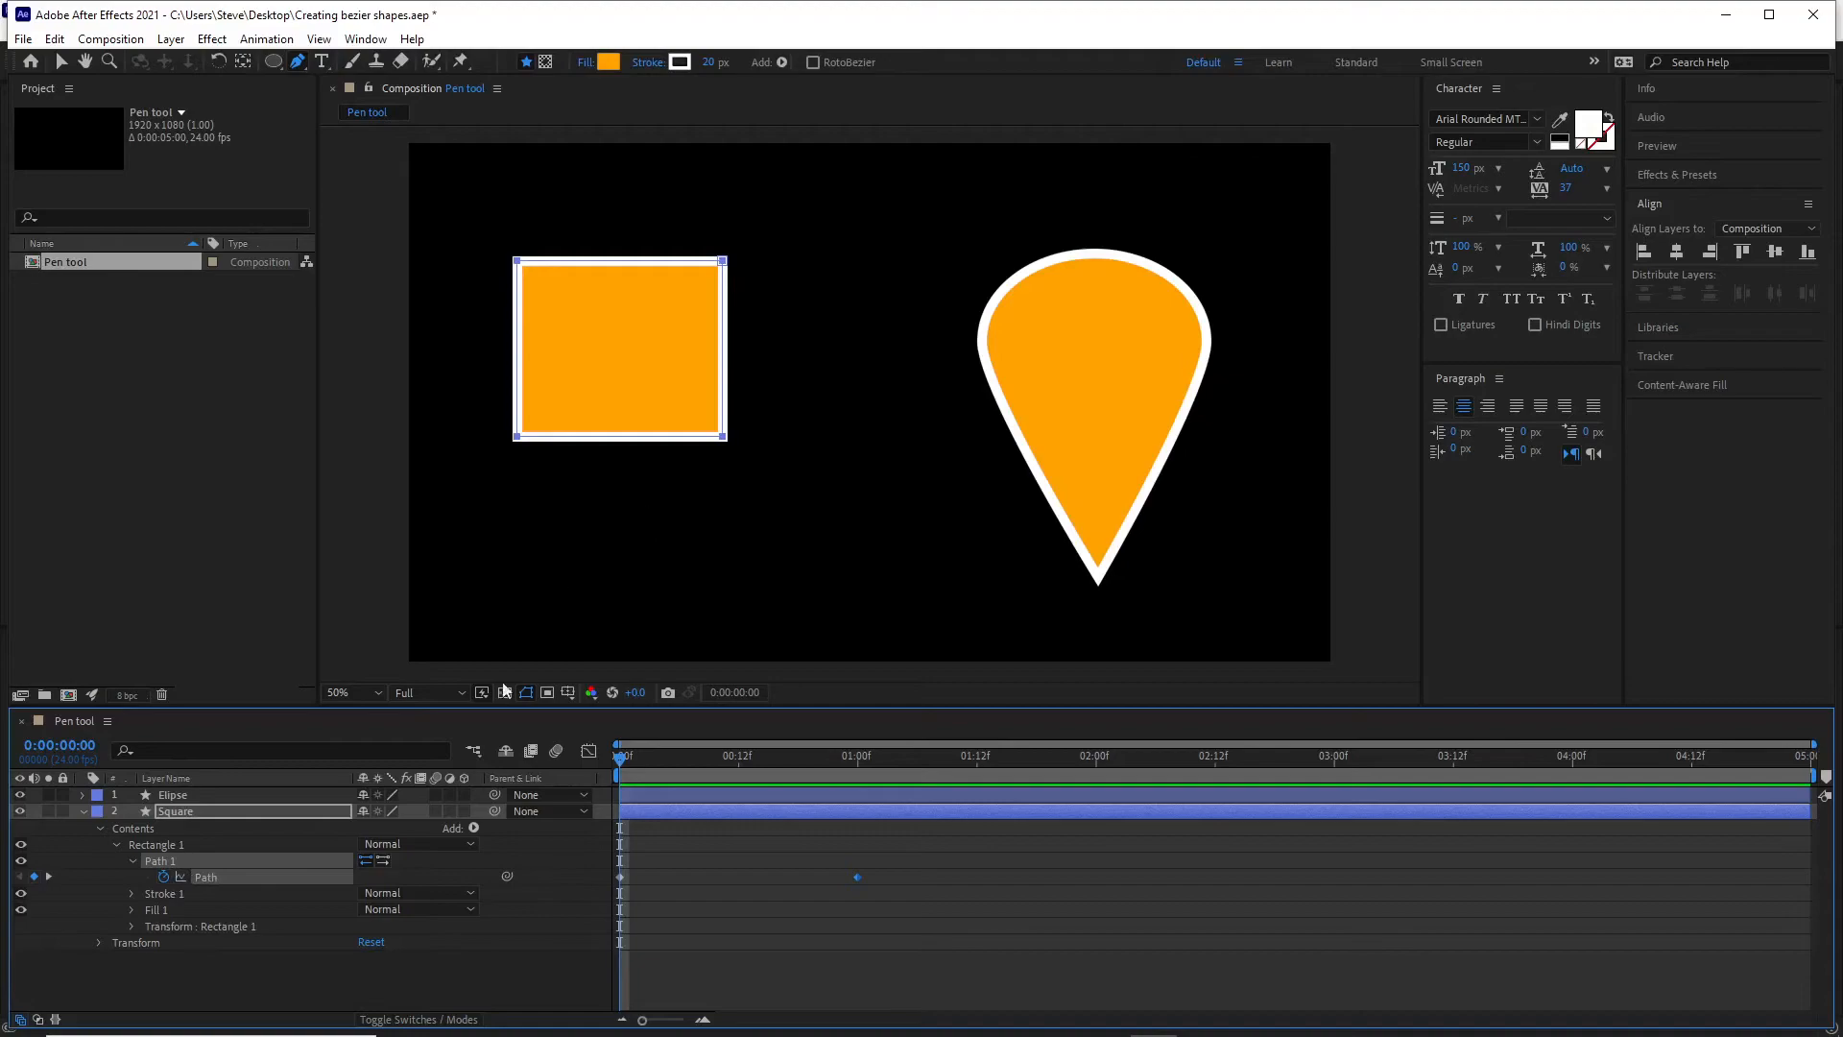
left_click_drag(624, 758, 861, 789)
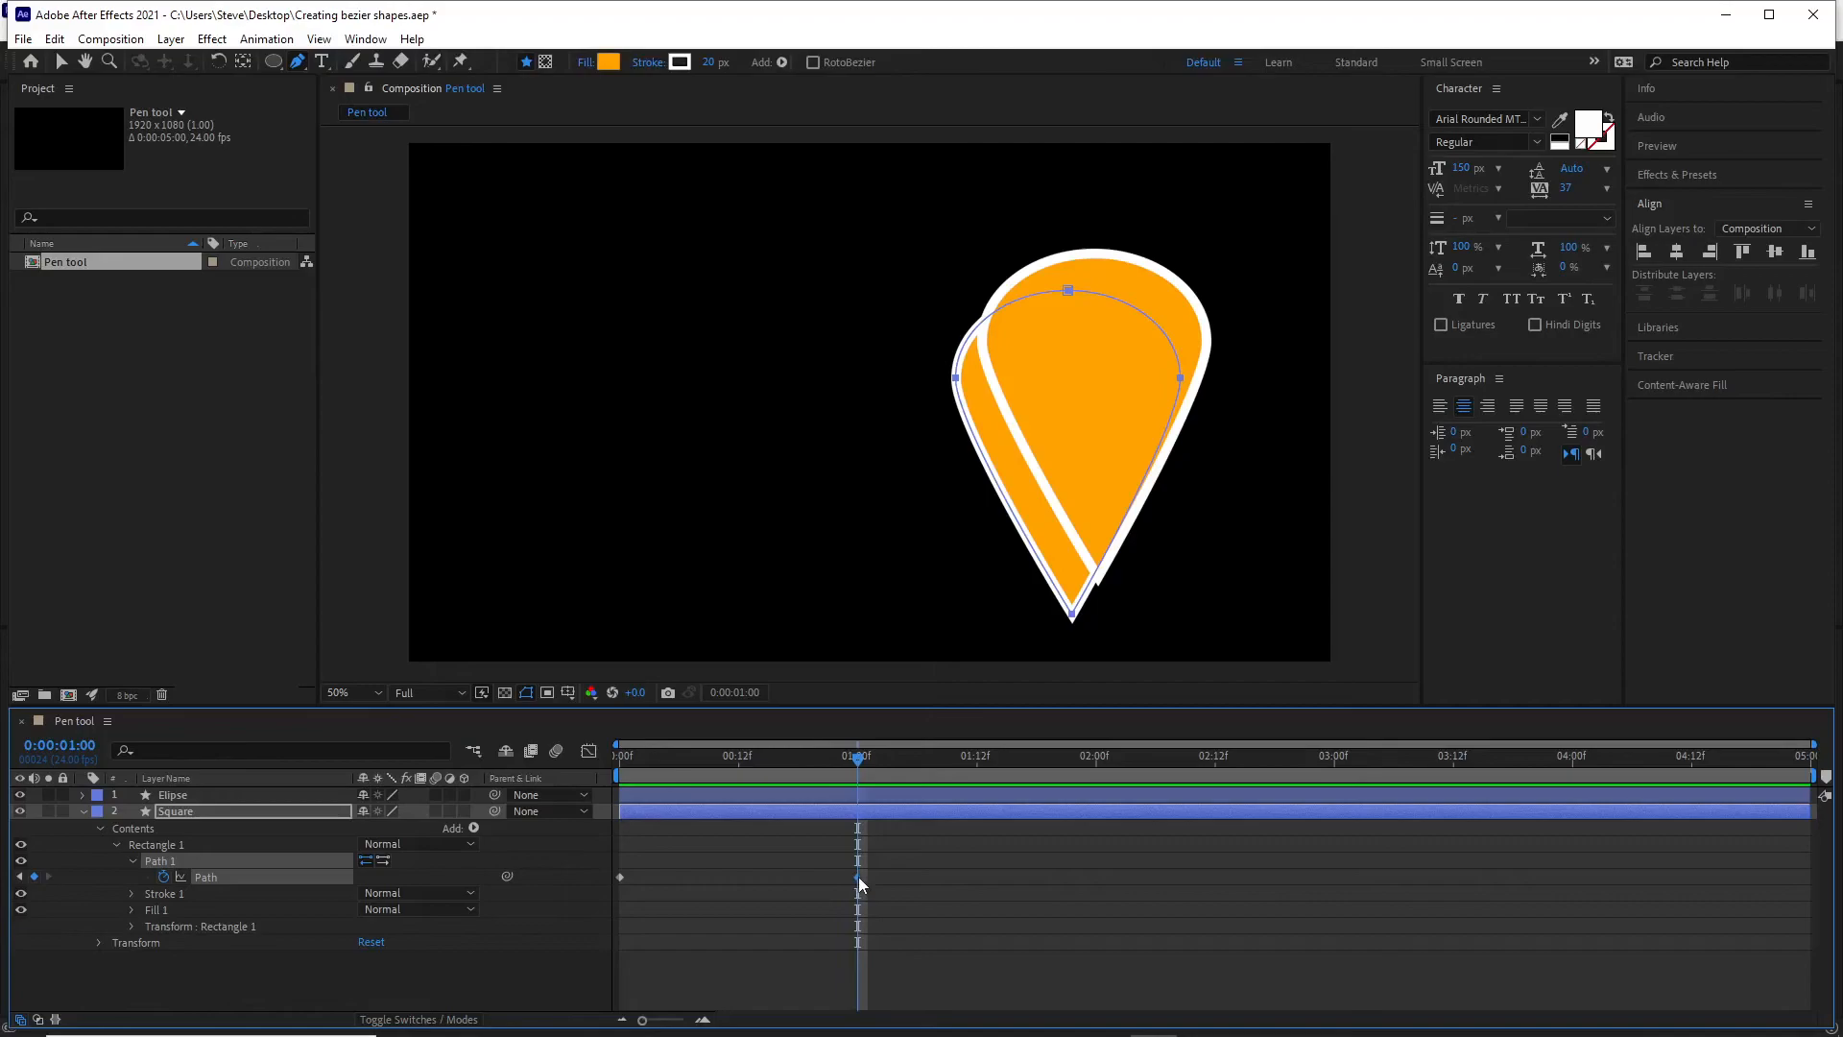
left_click_drag(858, 765, 628, 755)
left_click_drag(840, 796, 598, 785)
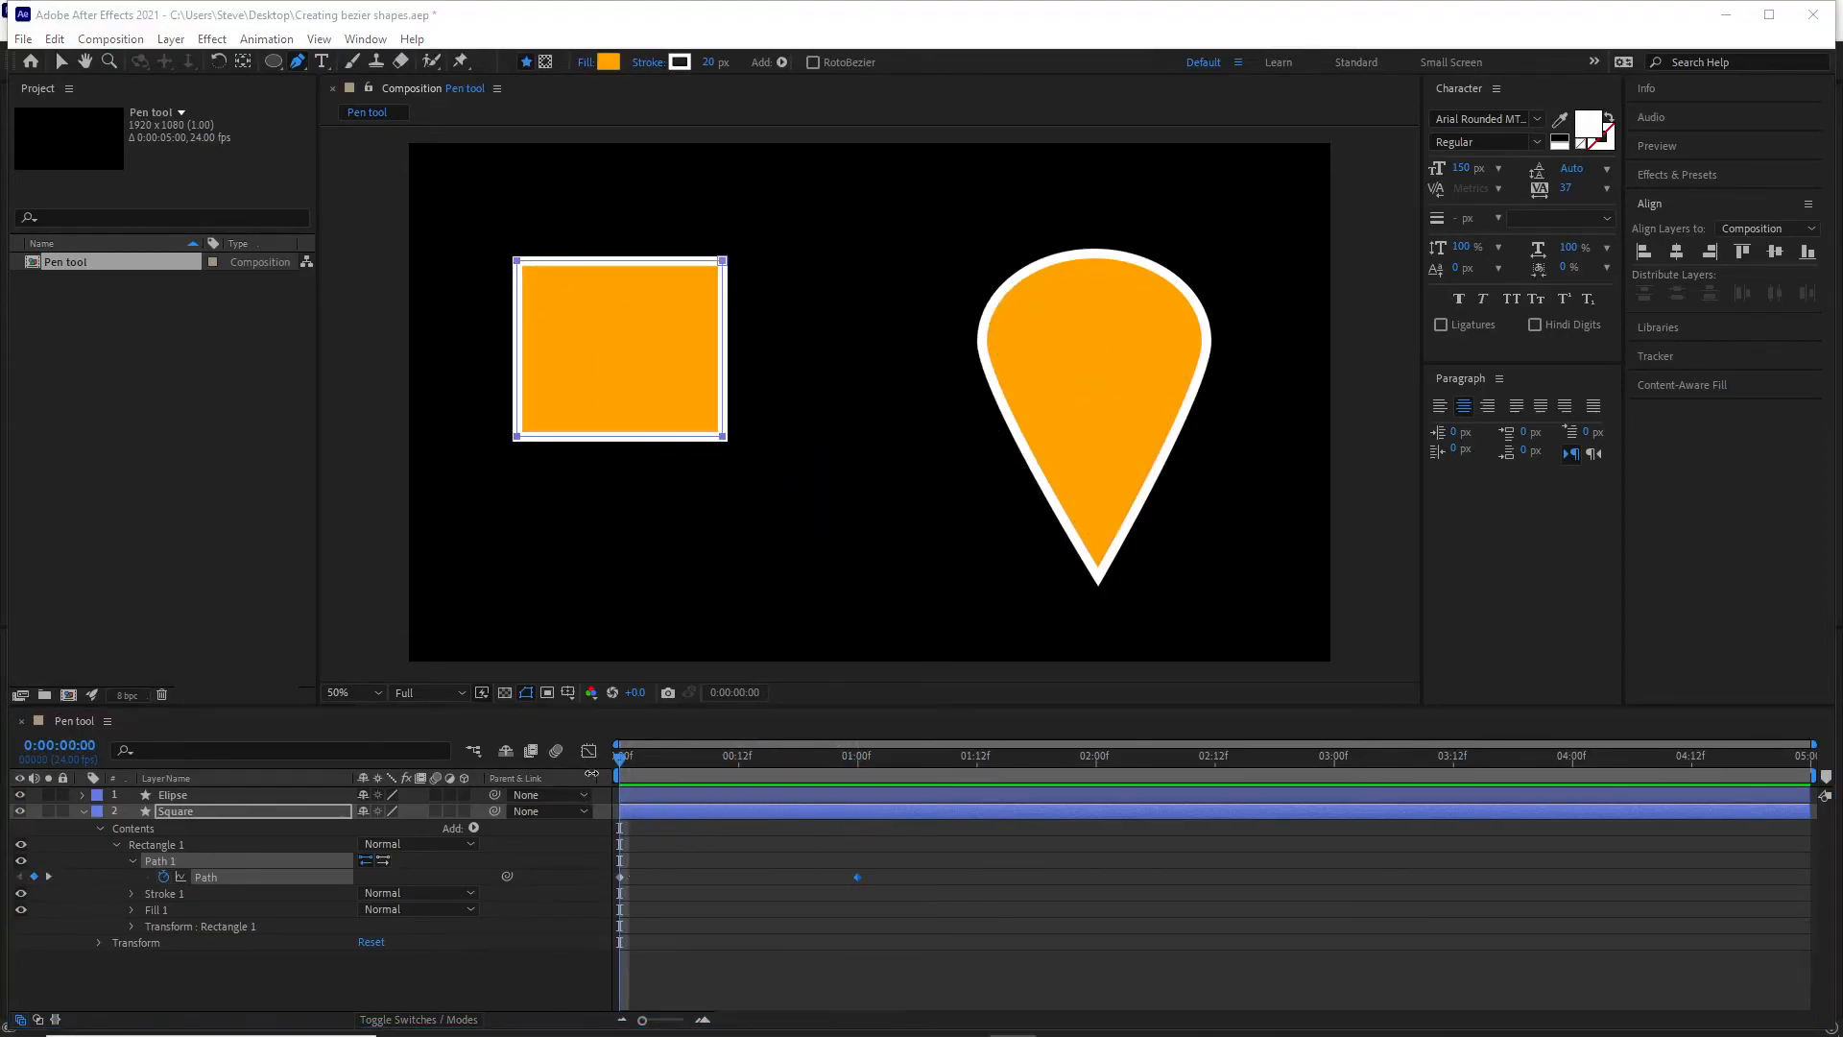
left_click_drag(620, 758, 857, 761)
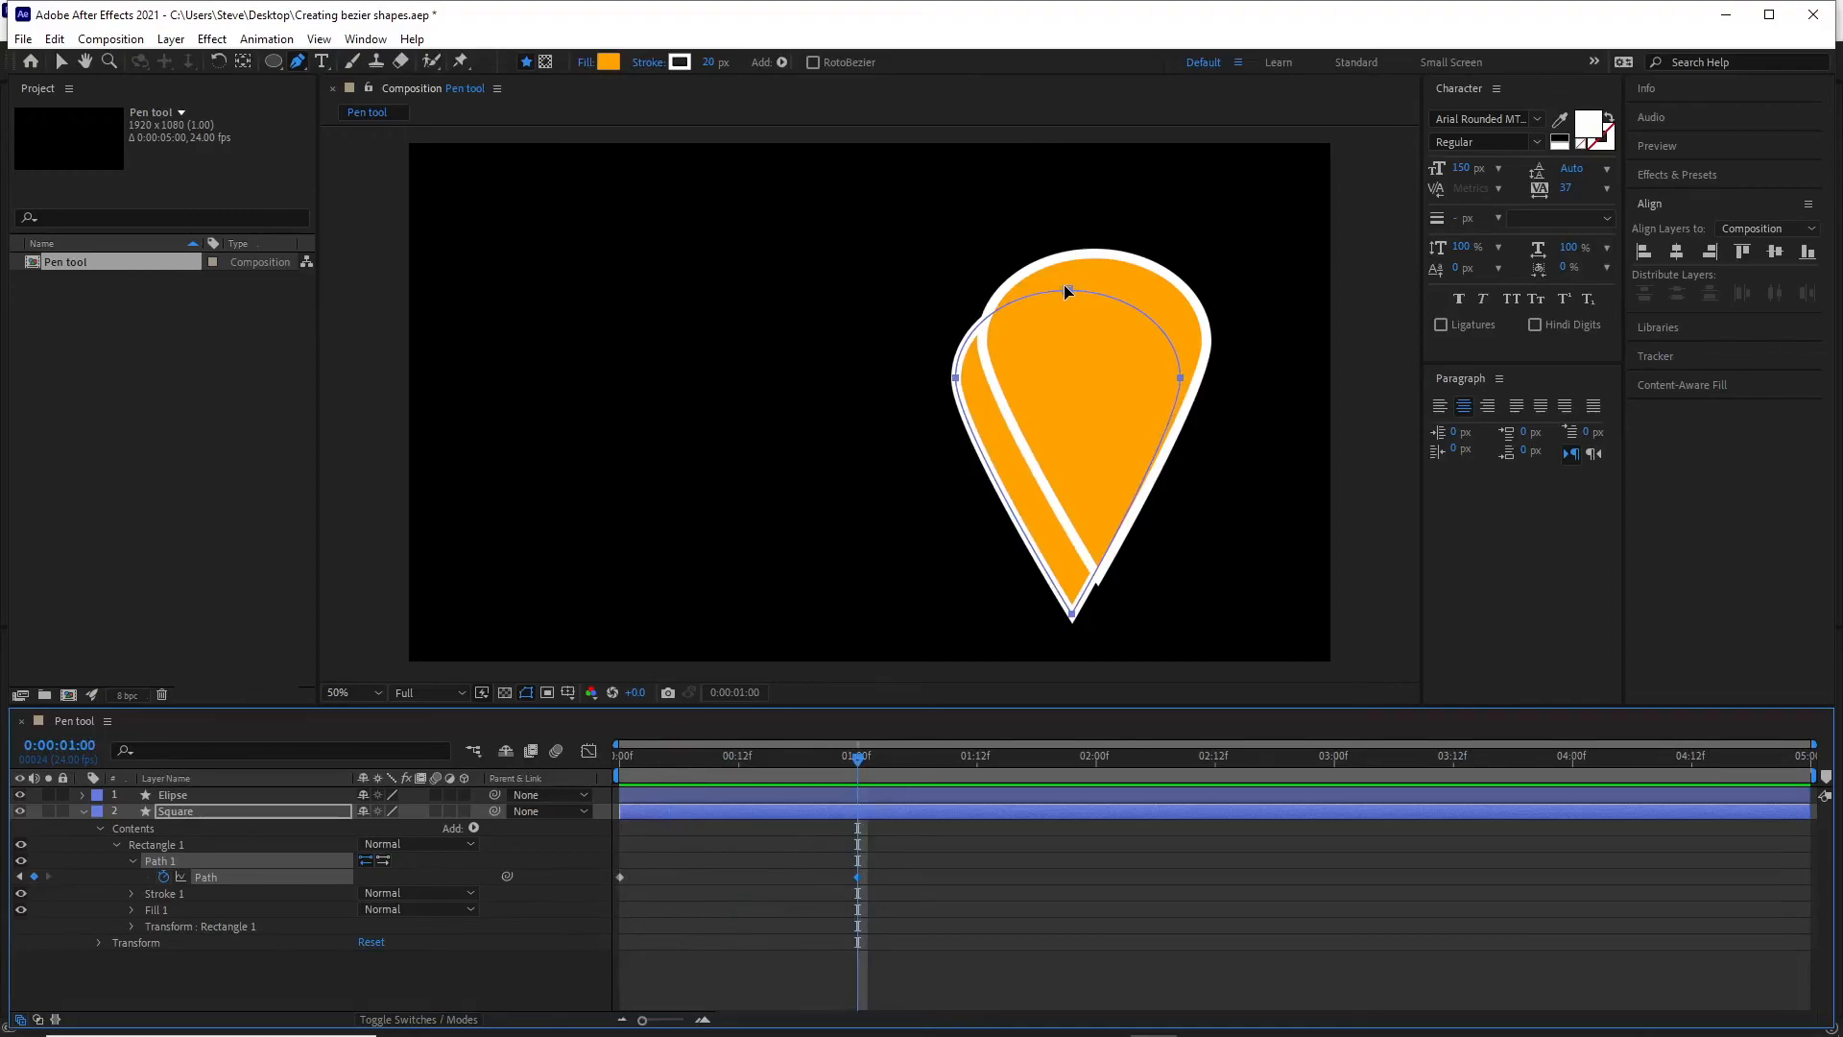
left_click_drag(859, 763, 591, 778)
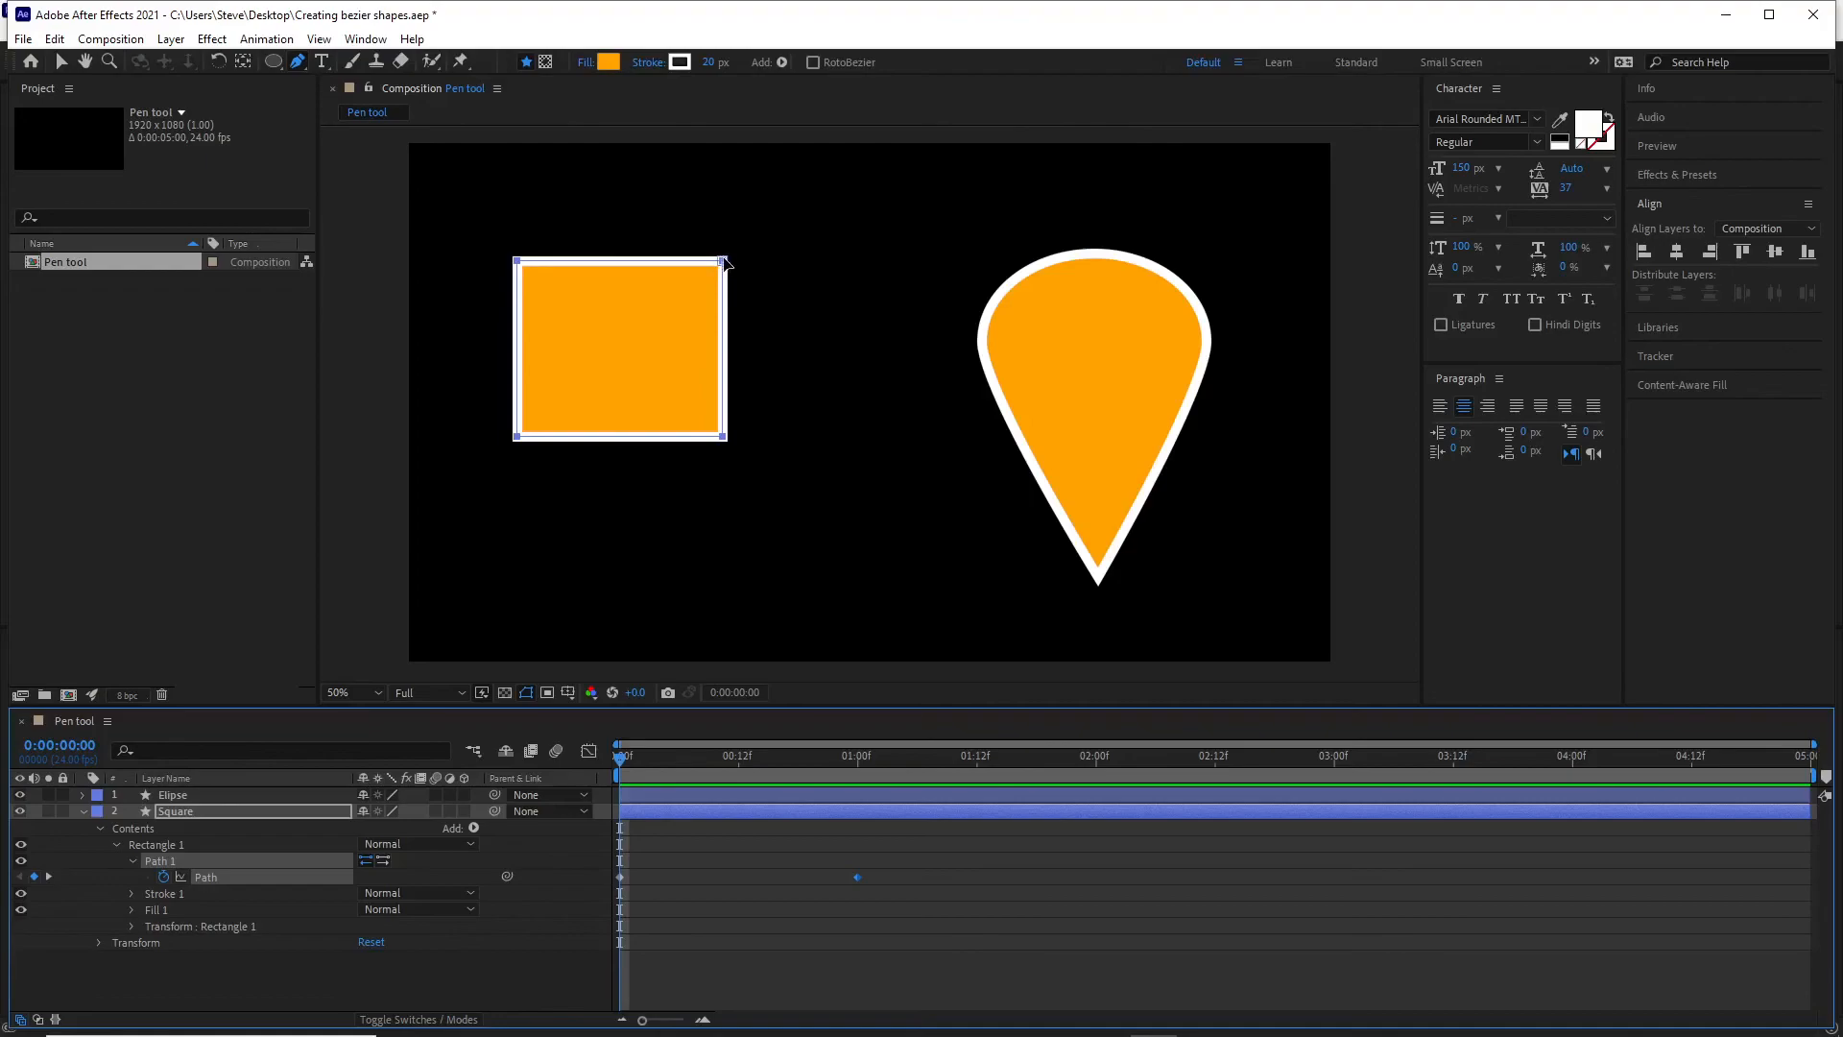
mouse_move(630, 756)
left_mouse_down()
mouse_move(861, 779)
mouse_move(596, 754)
left_mouse_up()
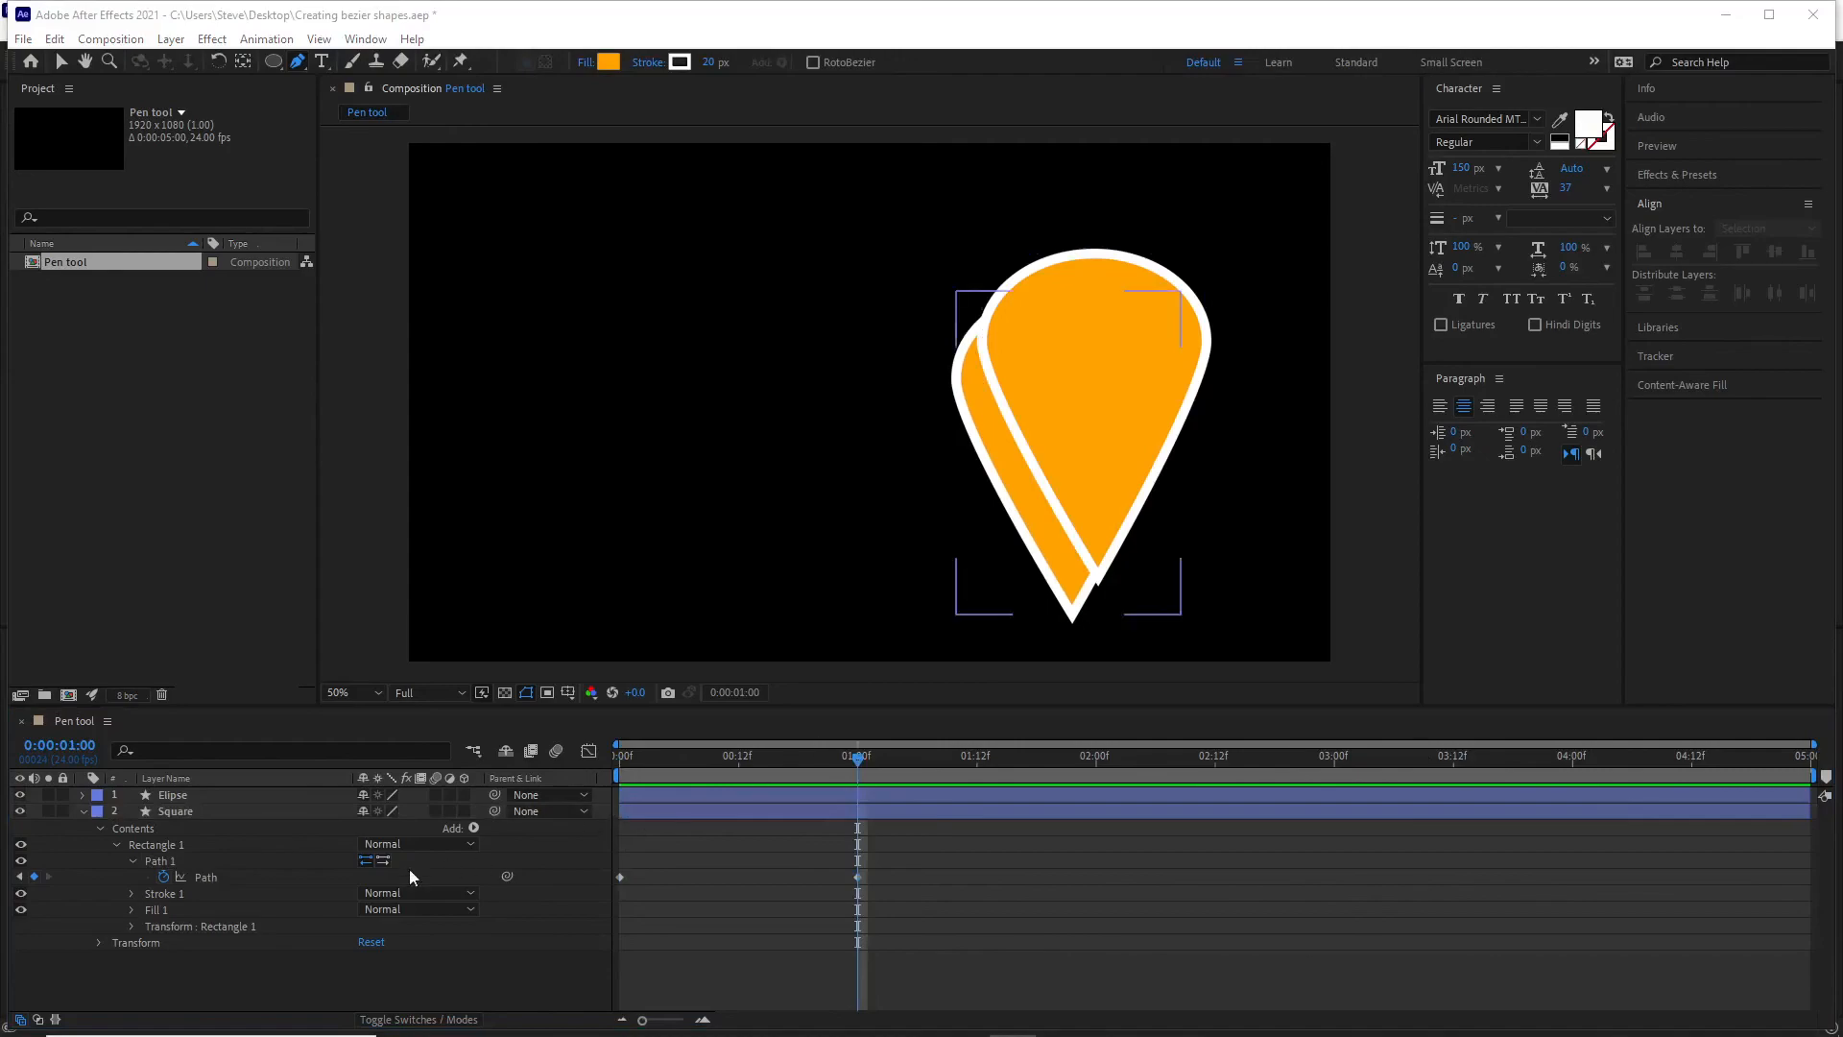
Set the teardrop's bottom vertex as the first vertex of the Square layer's path at 0:00:01:00, and scrub through the morph.
left_click(297, 989)
left_click(194, 879)
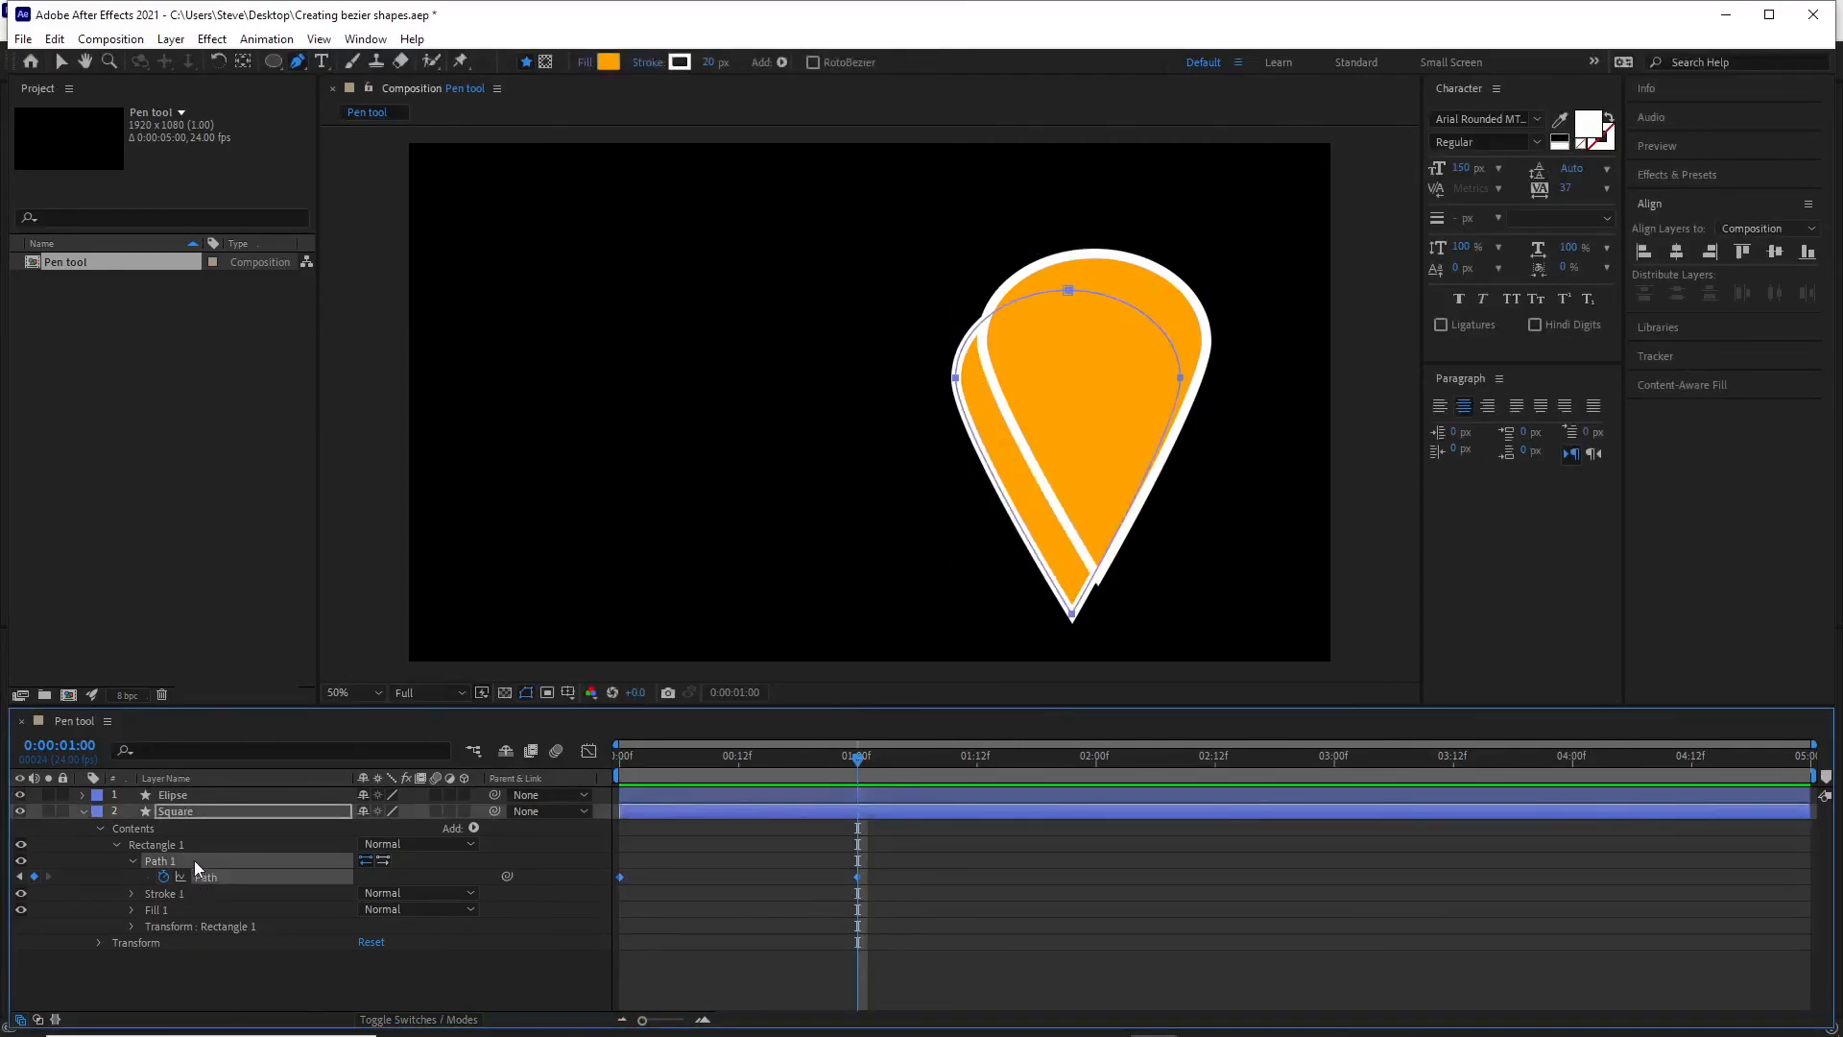
left_click(237, 975)
left_click(178, 860)
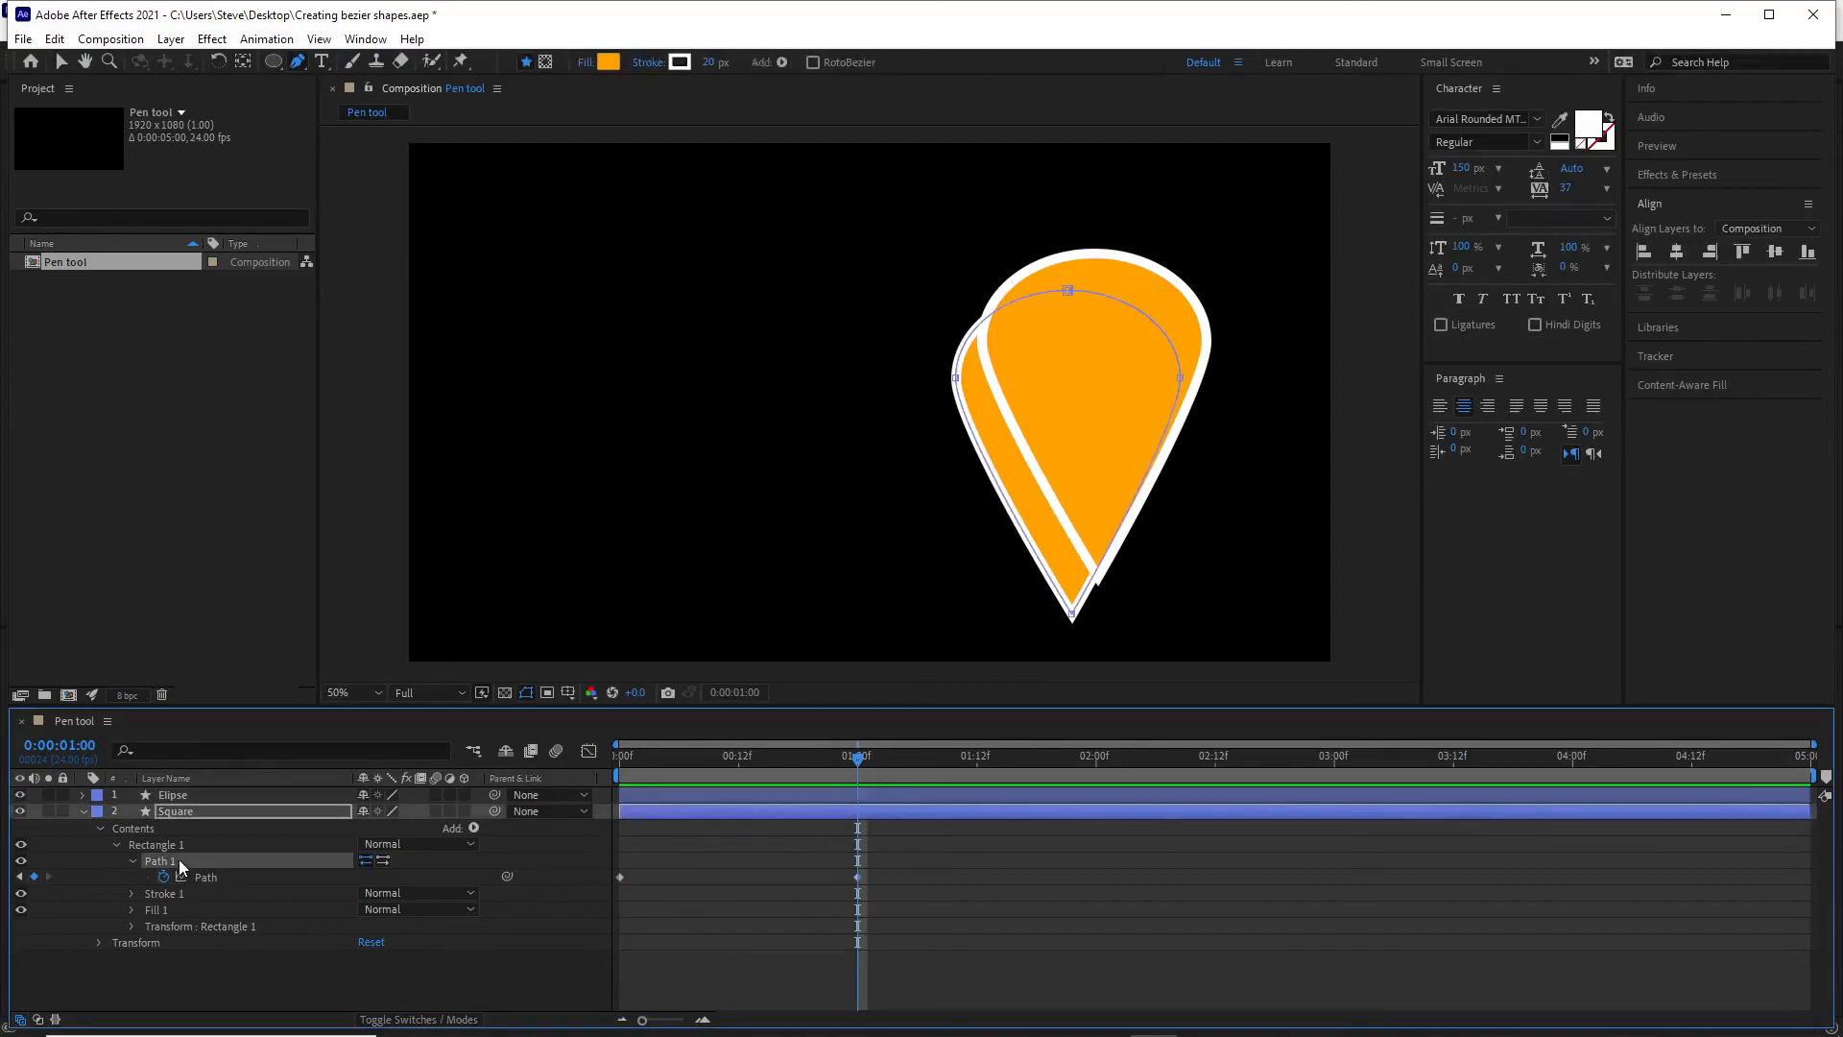
left_click(1072, 615)
right_click(1073, 615)
mouse_move(1277, 87)
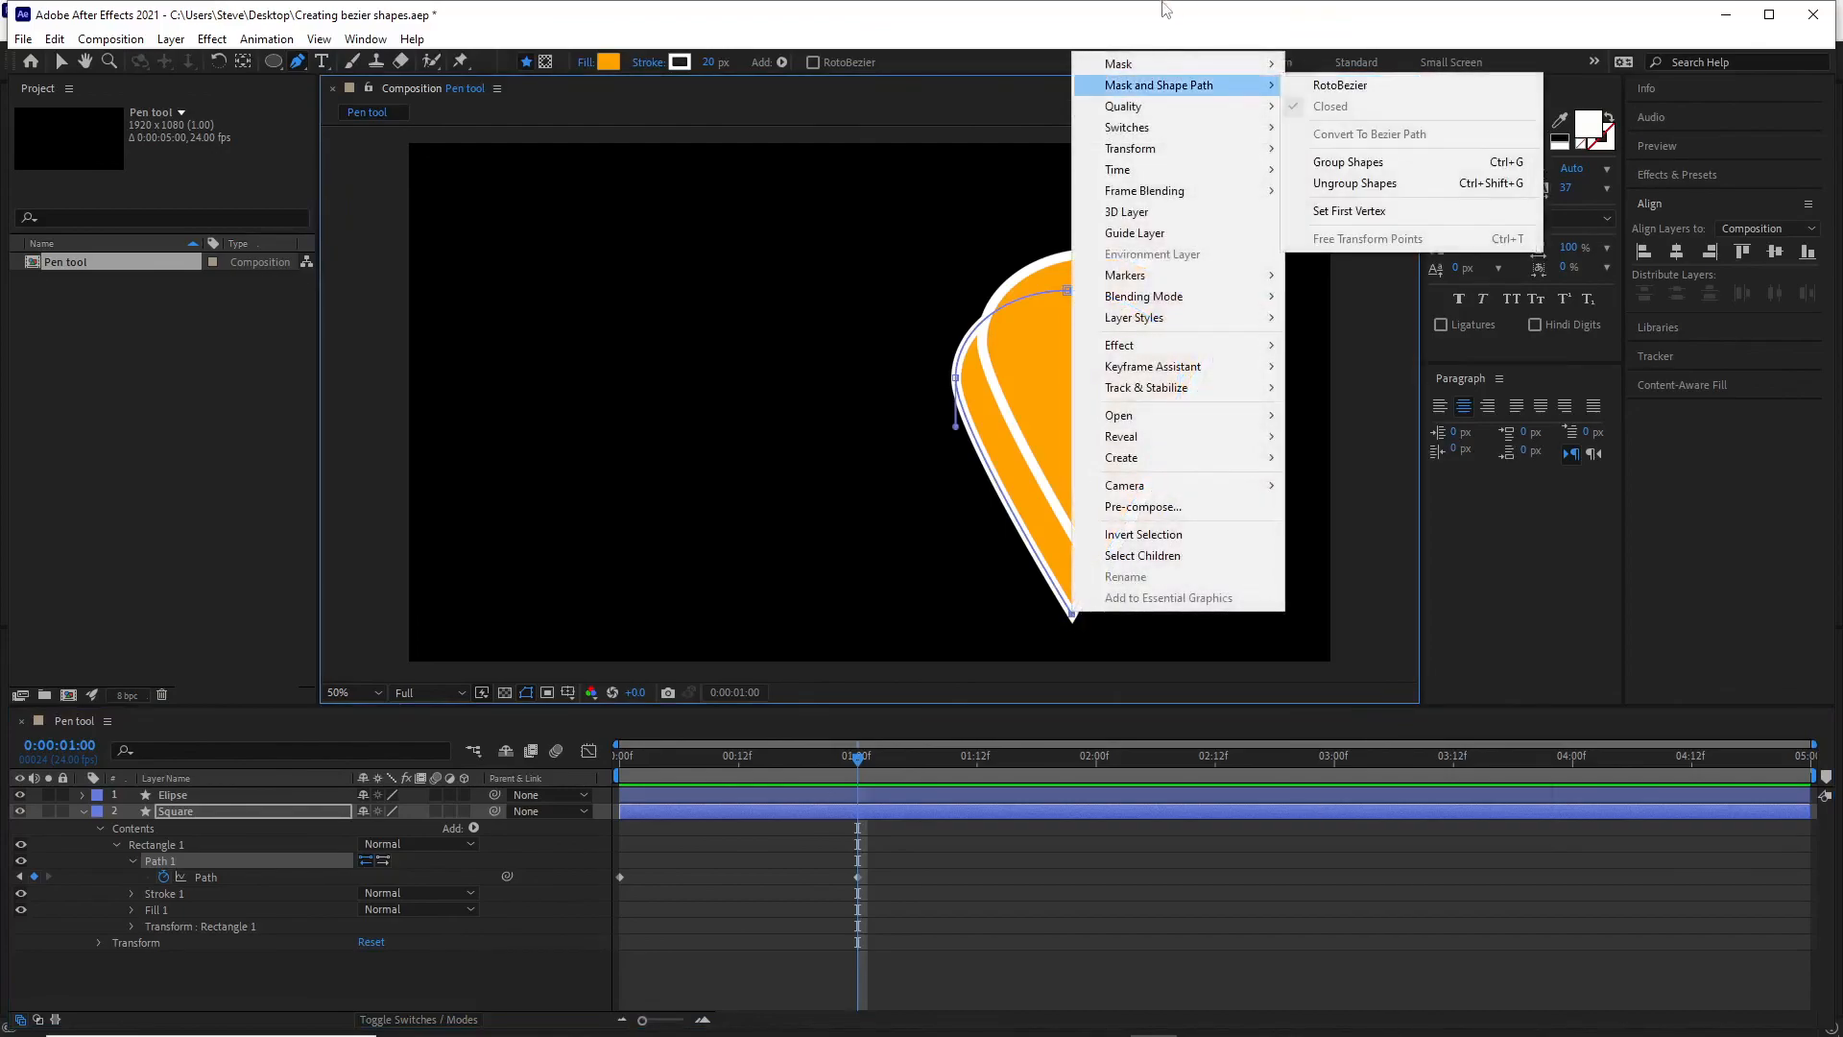
left_click(1340, 213)
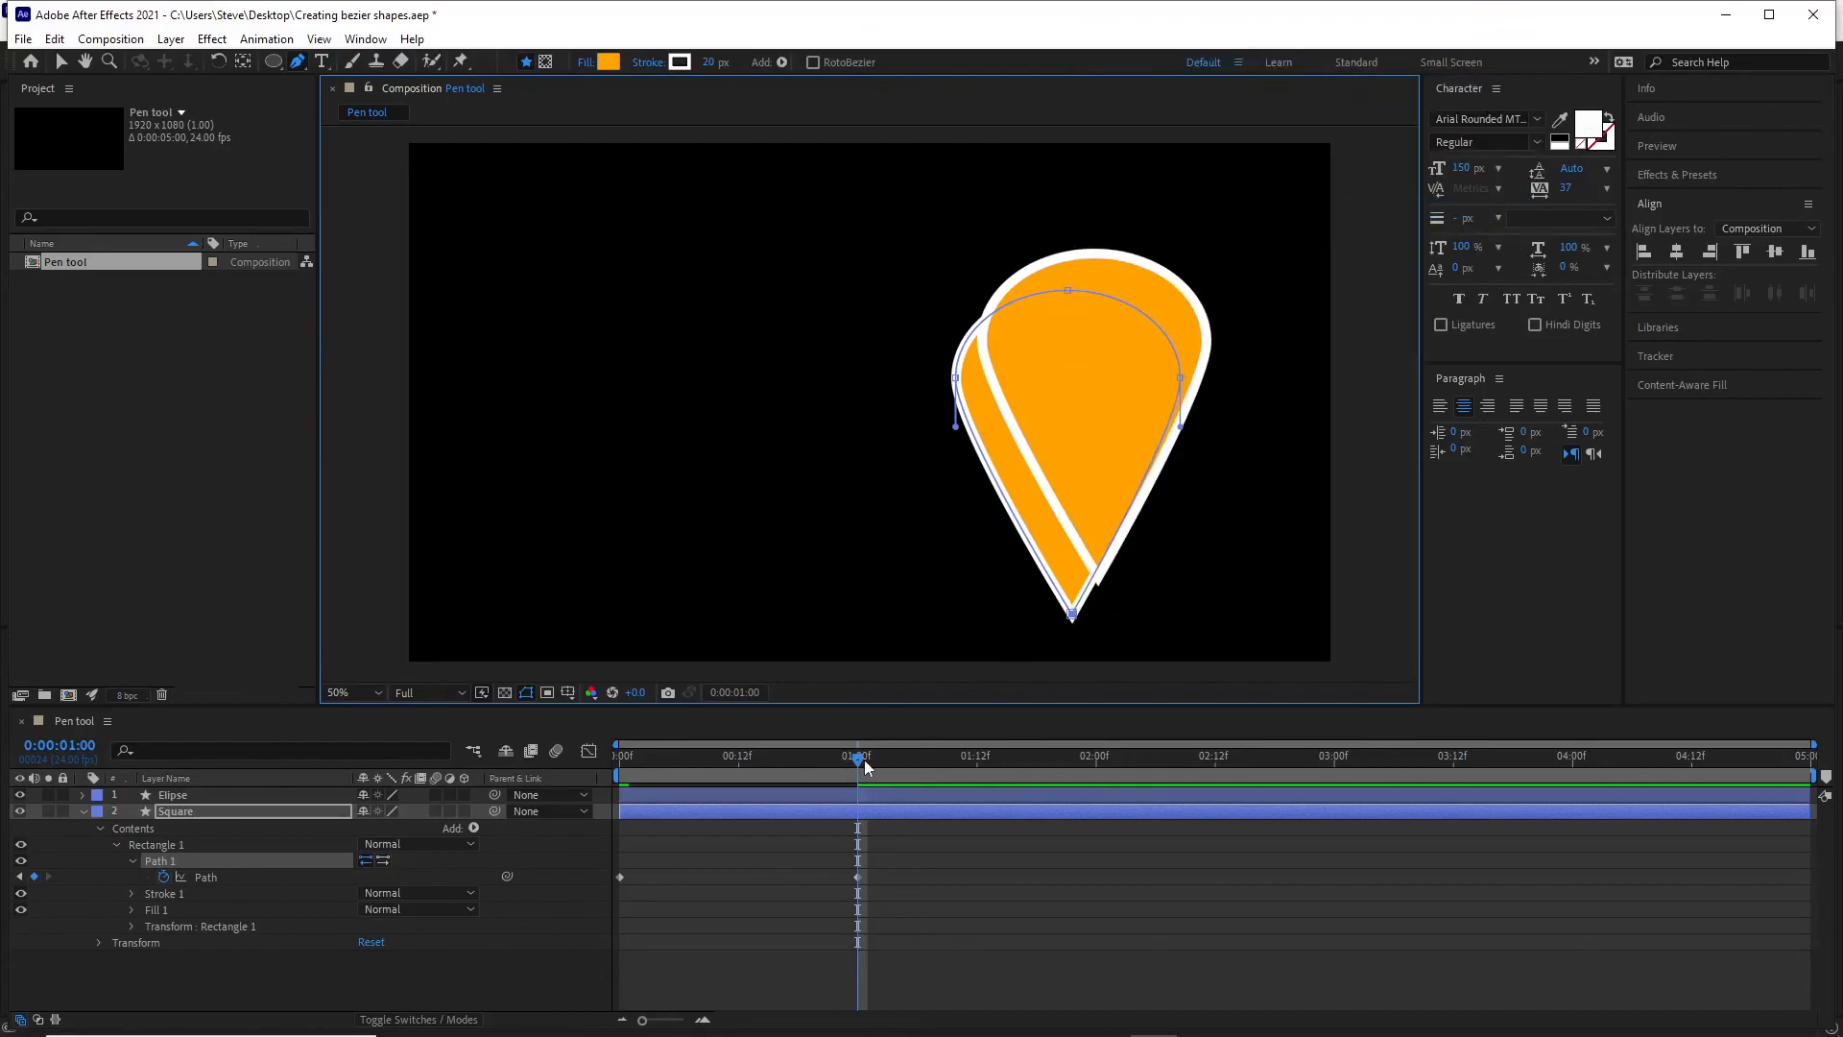
left_click_drag(862, 759, 842, 905)
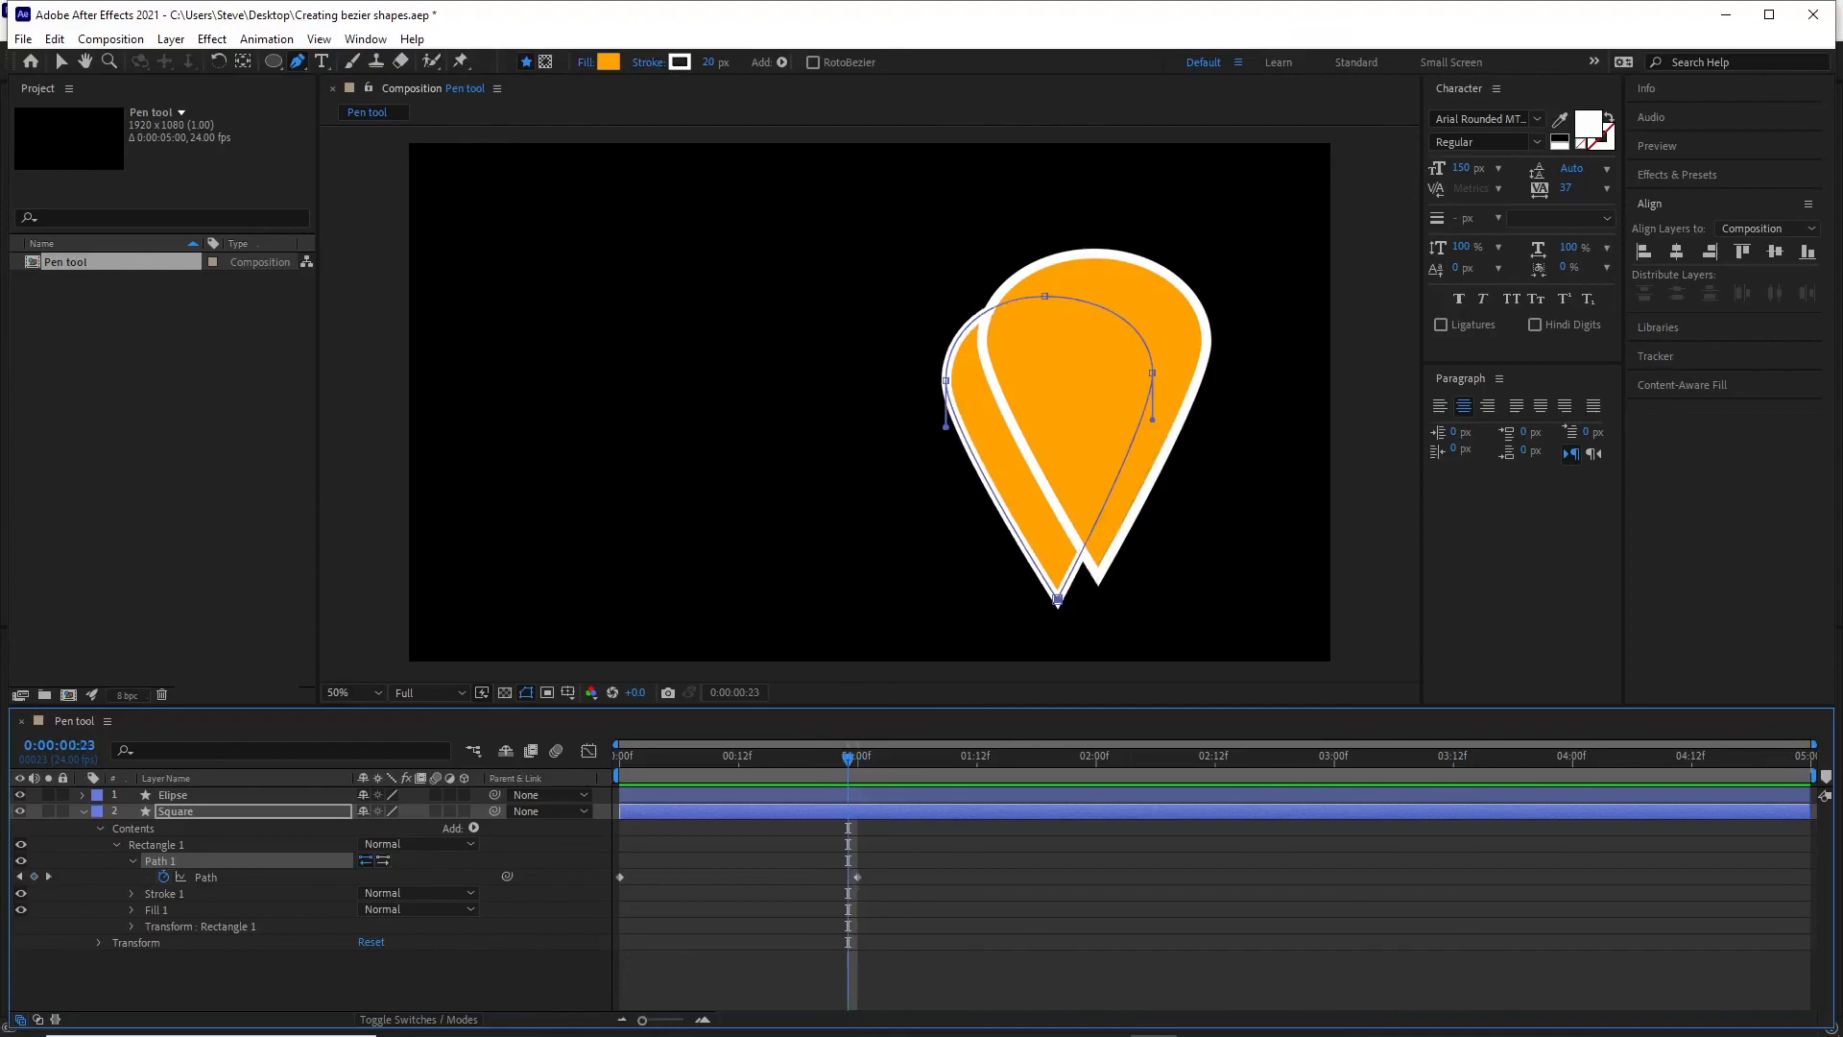